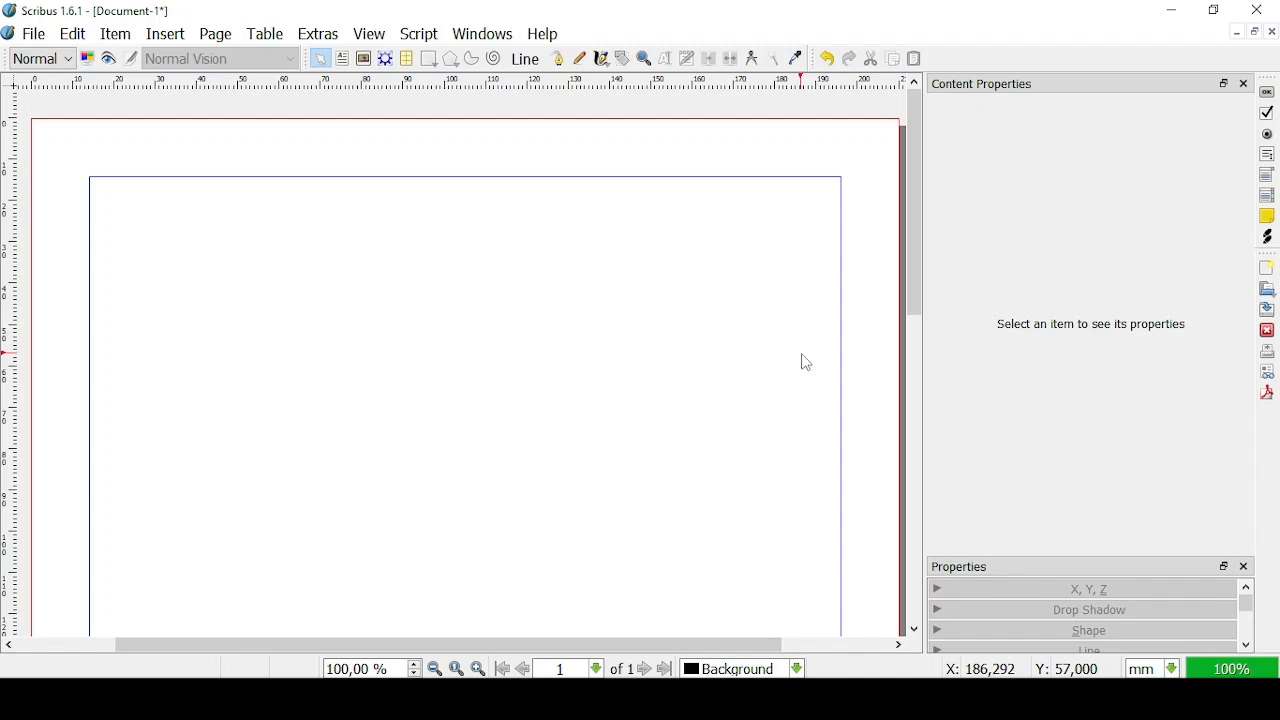
- Draw a text frame about 149 by 52 mm near the page's top and fill it with one paragraph of English (UK) sample text
click(344, 62)
drag(124, 209, 739, 425)
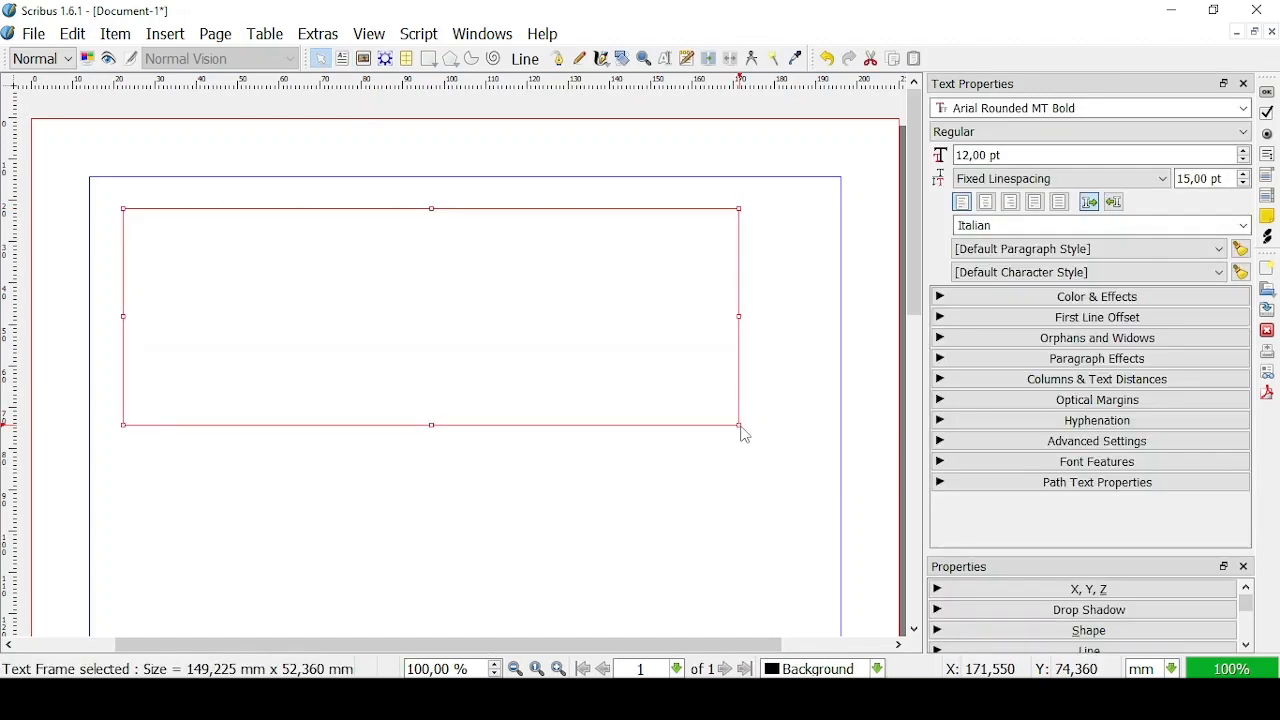
right_click(166, 238)
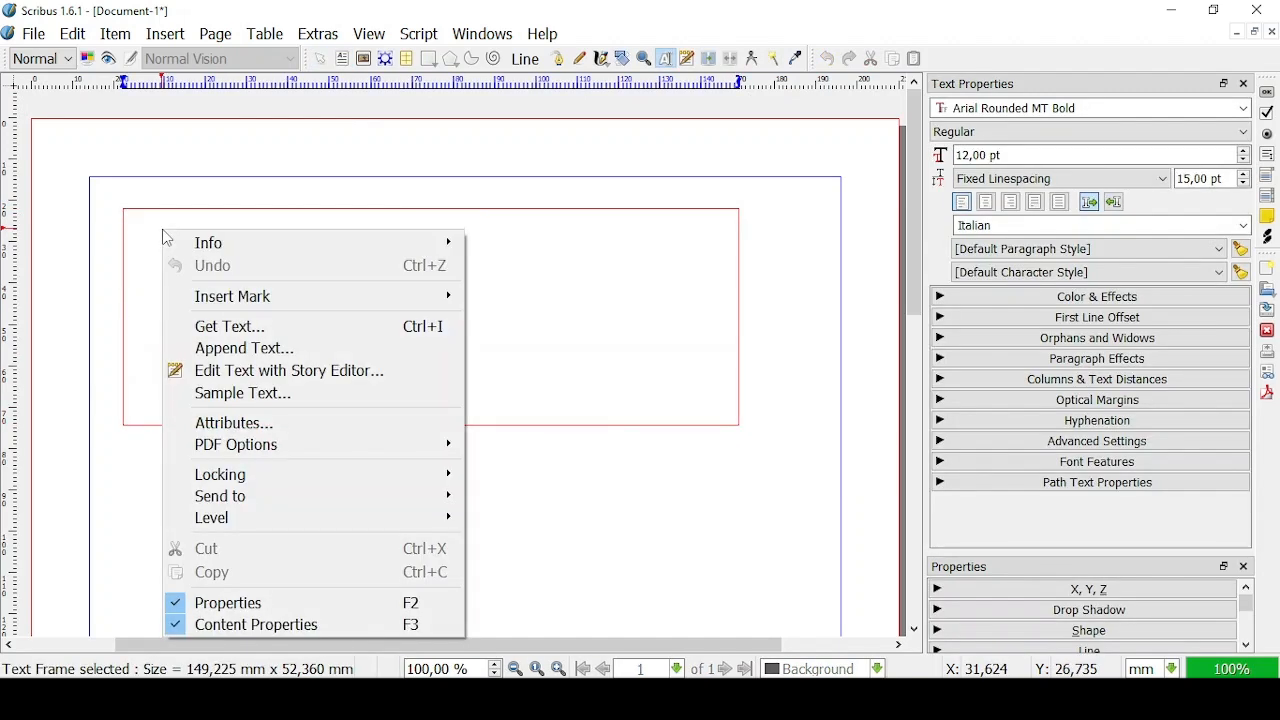
click(315, 395)
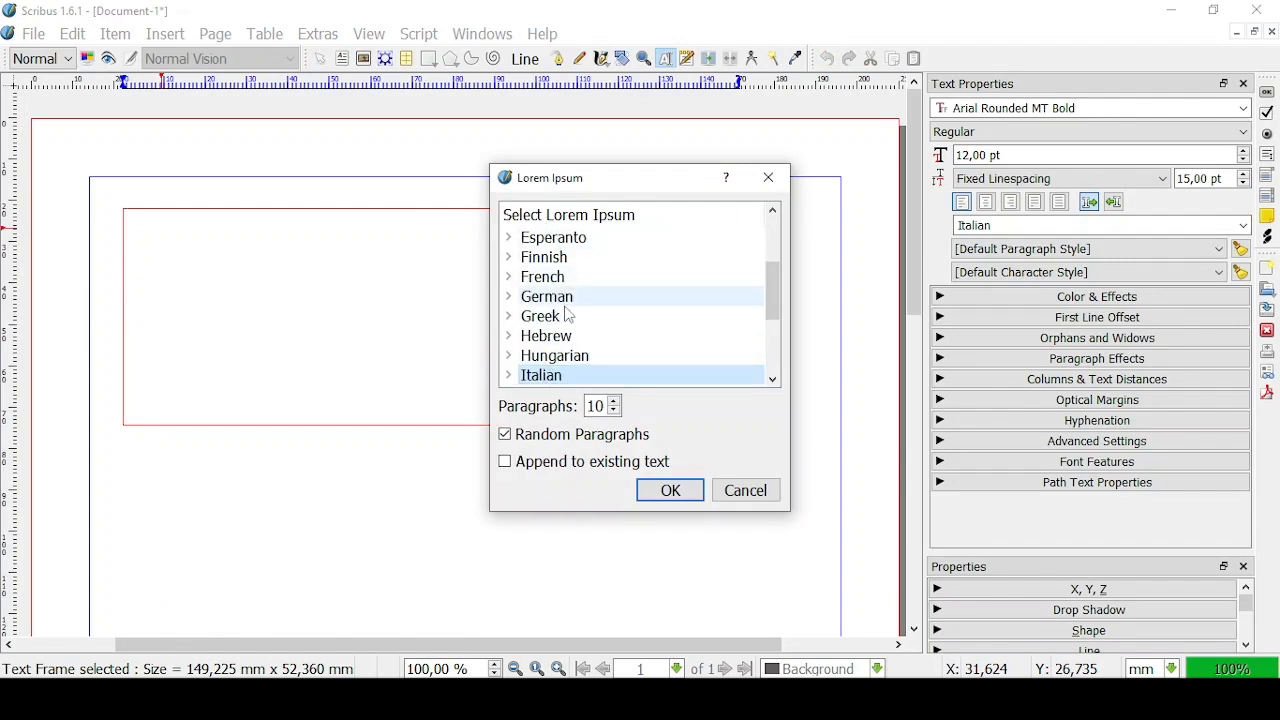
scroll(565, 320, up, 2)
click(571, 338)
click(614, 411)
click(614, 411)
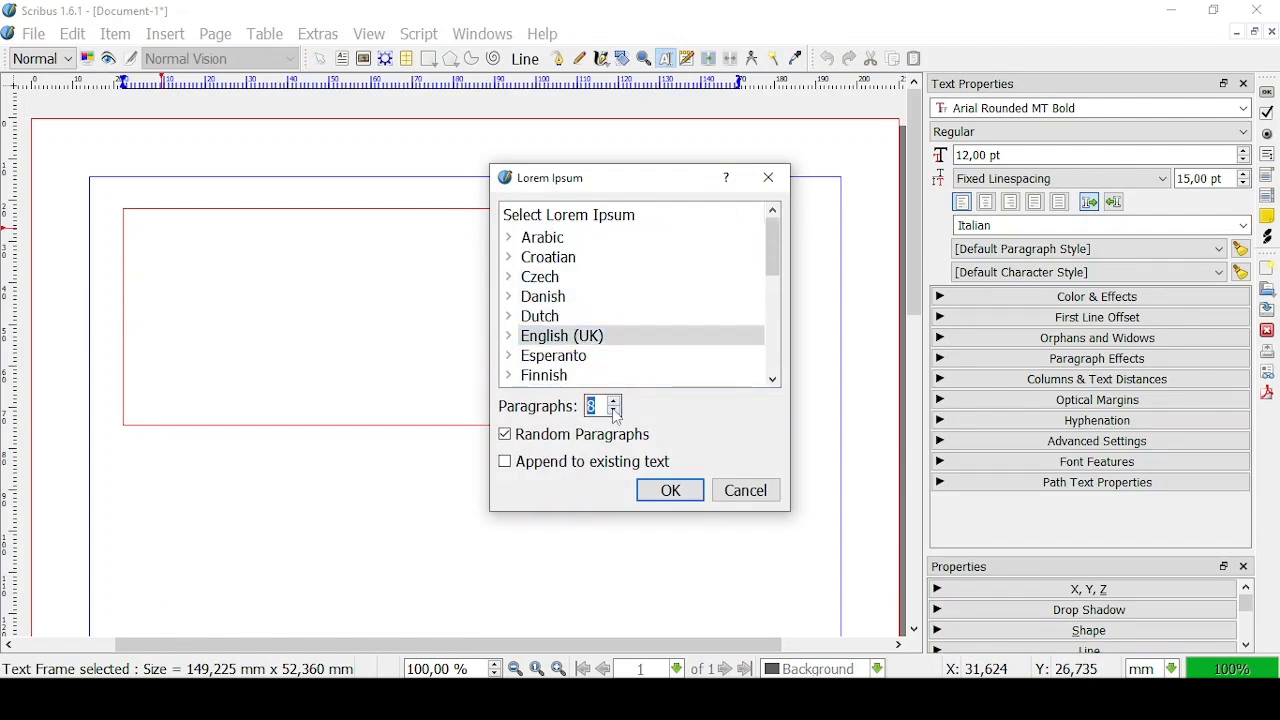
click(673, 496)
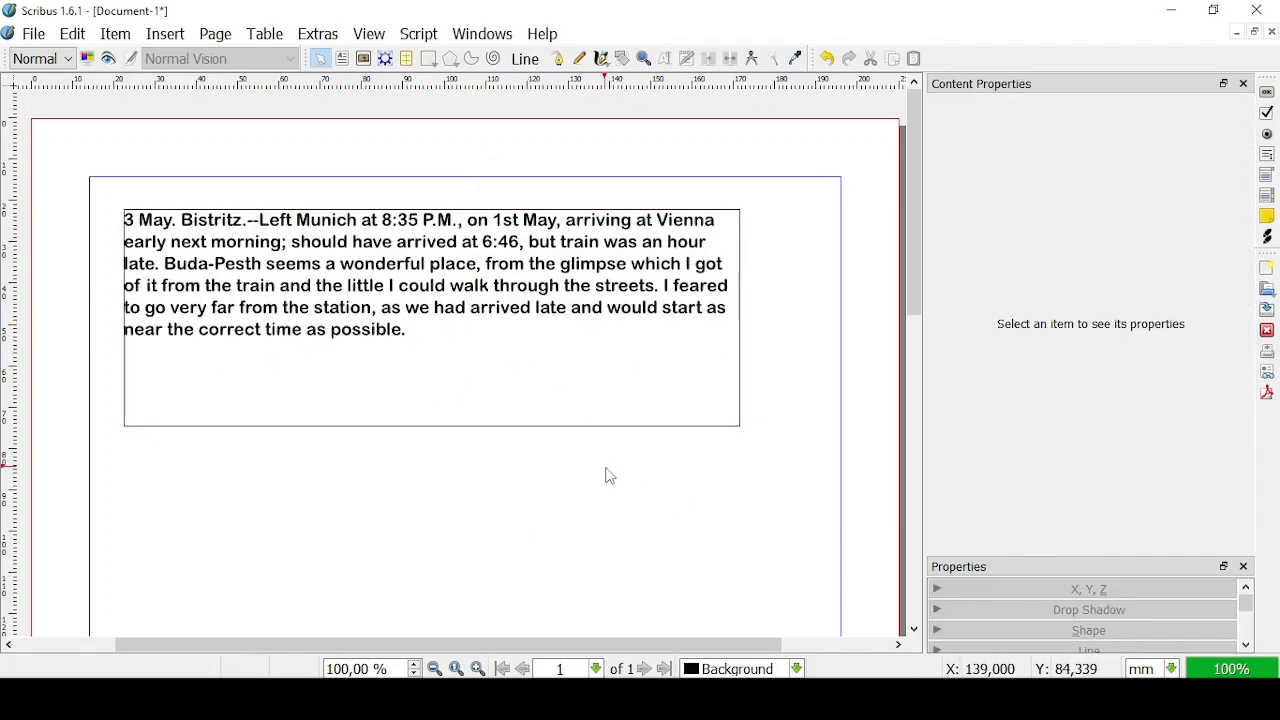
- Draw a rectangle about 129 by 42 mm below the text frame and attach the frame's text to its path
click(431, 60)
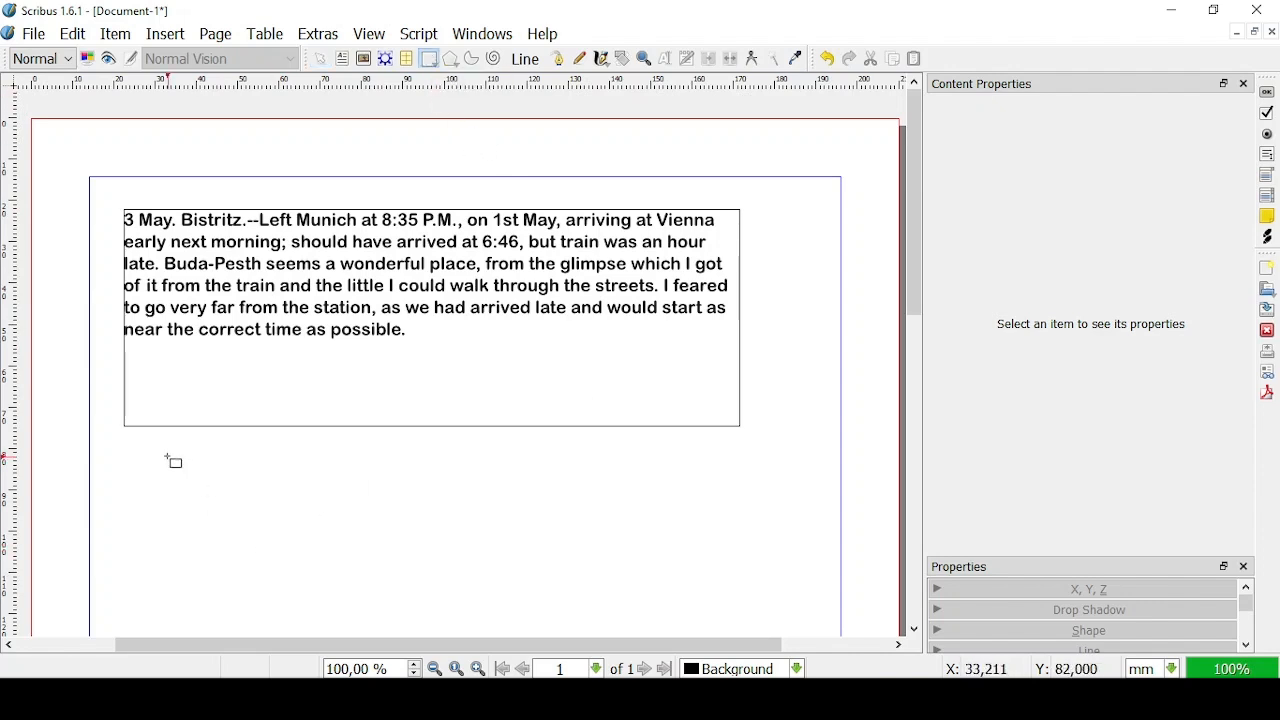
drag(160, 454, 693, 589)
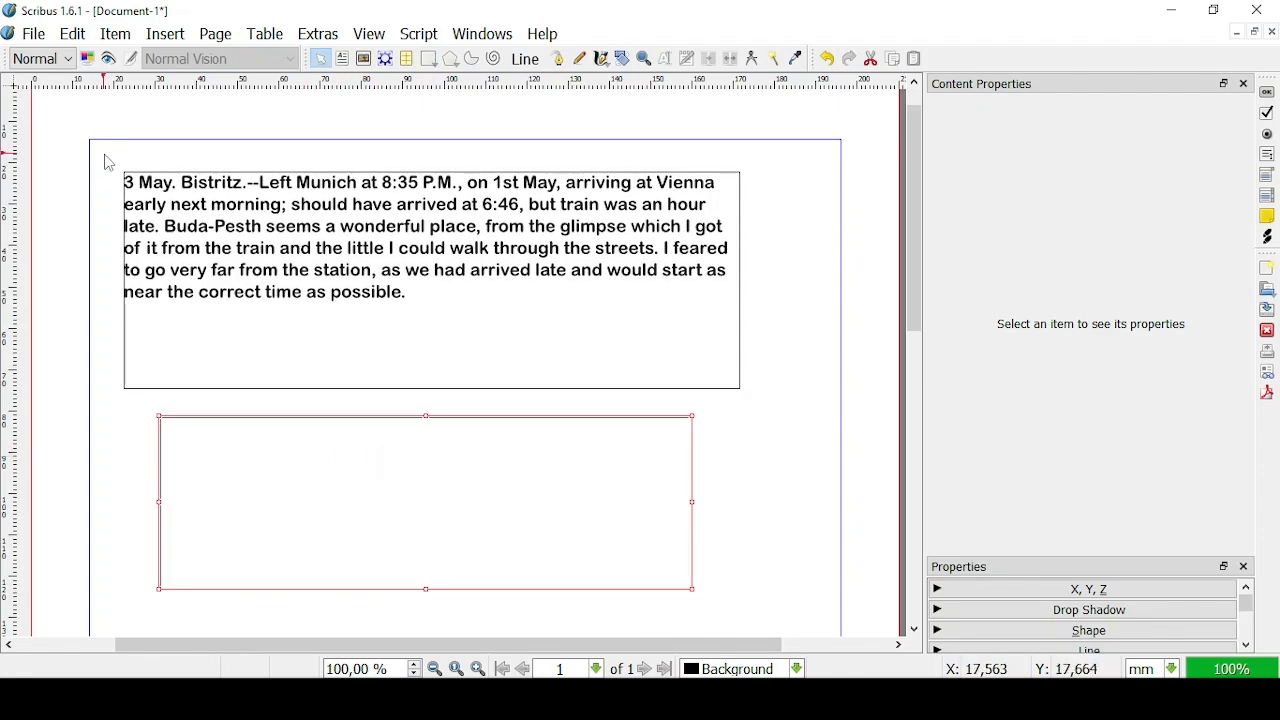
drag(104, 155, 780, 622)
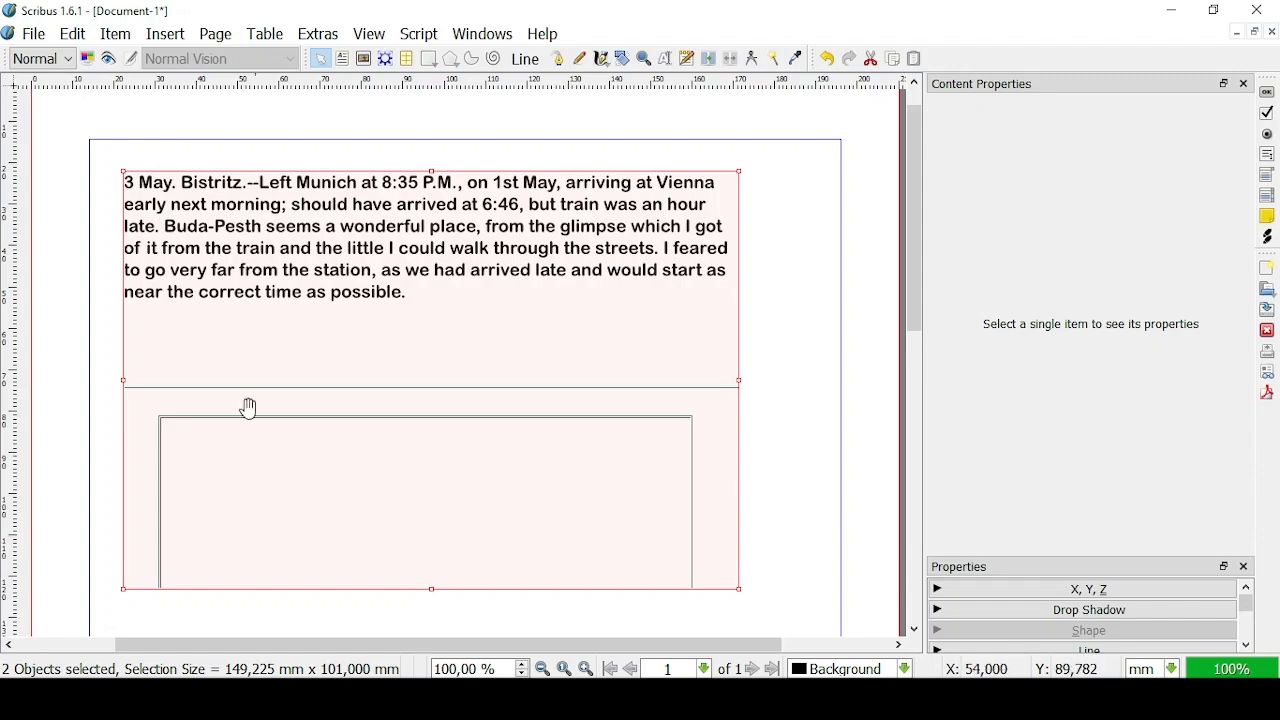
click(115, 34)
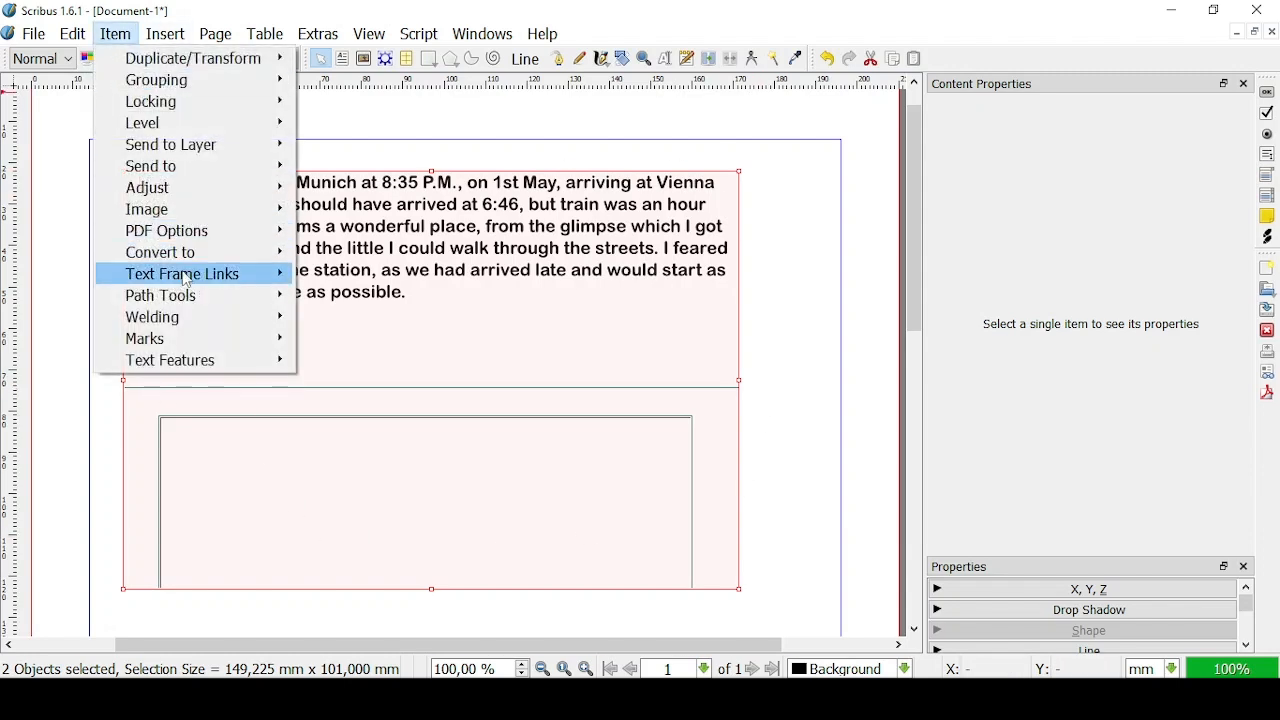
mouse_move(228, 296)
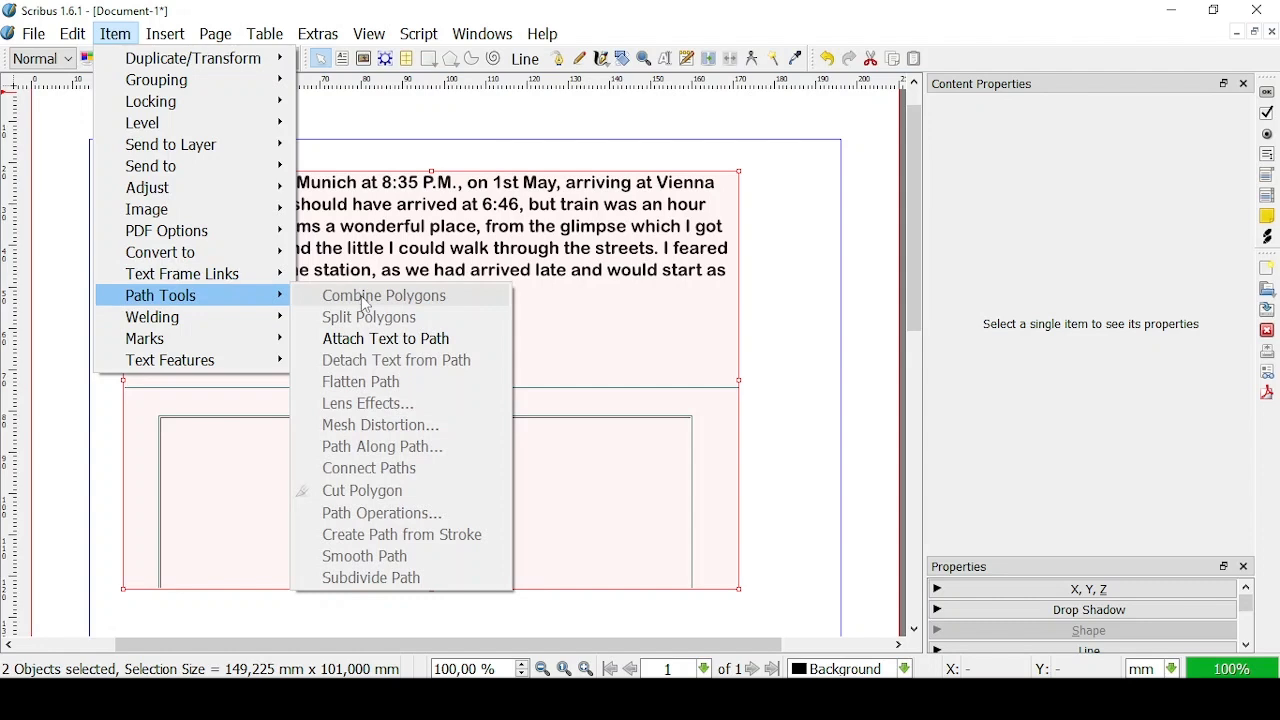
click(378, 340)
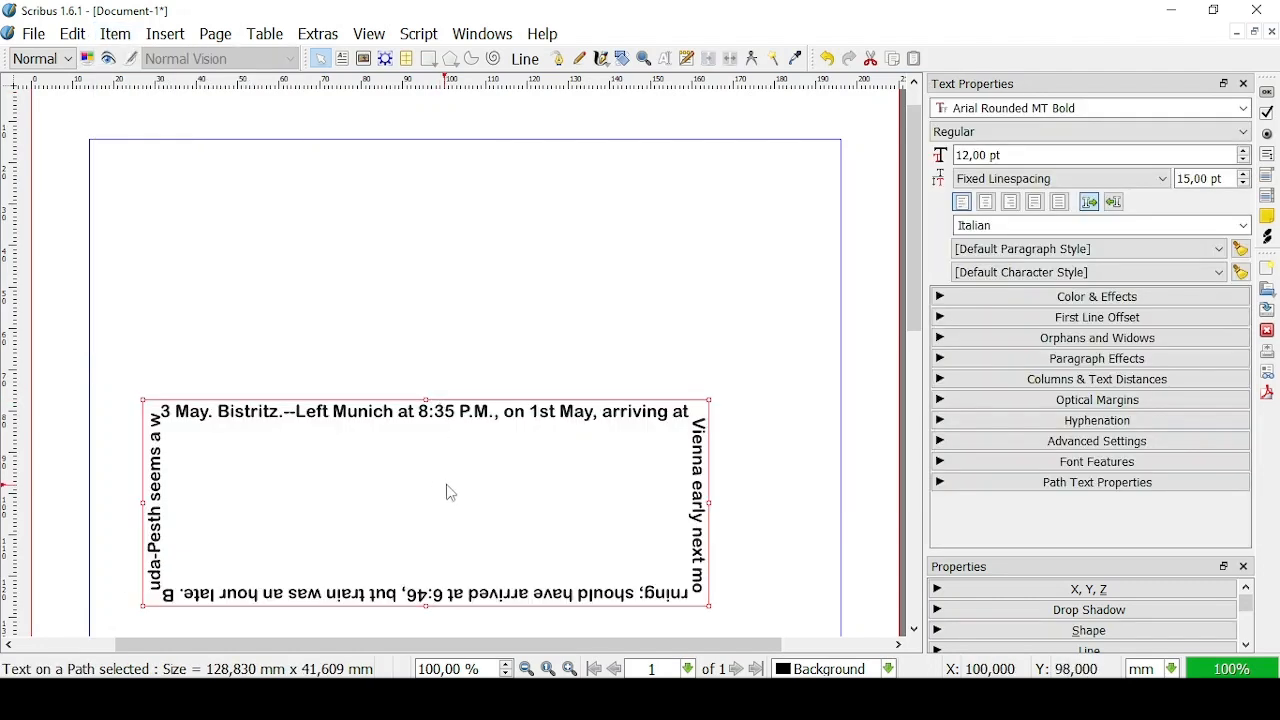
- Move the text on the rectangular path up into the upper part of the page
drag(448, 492, 452, 309)
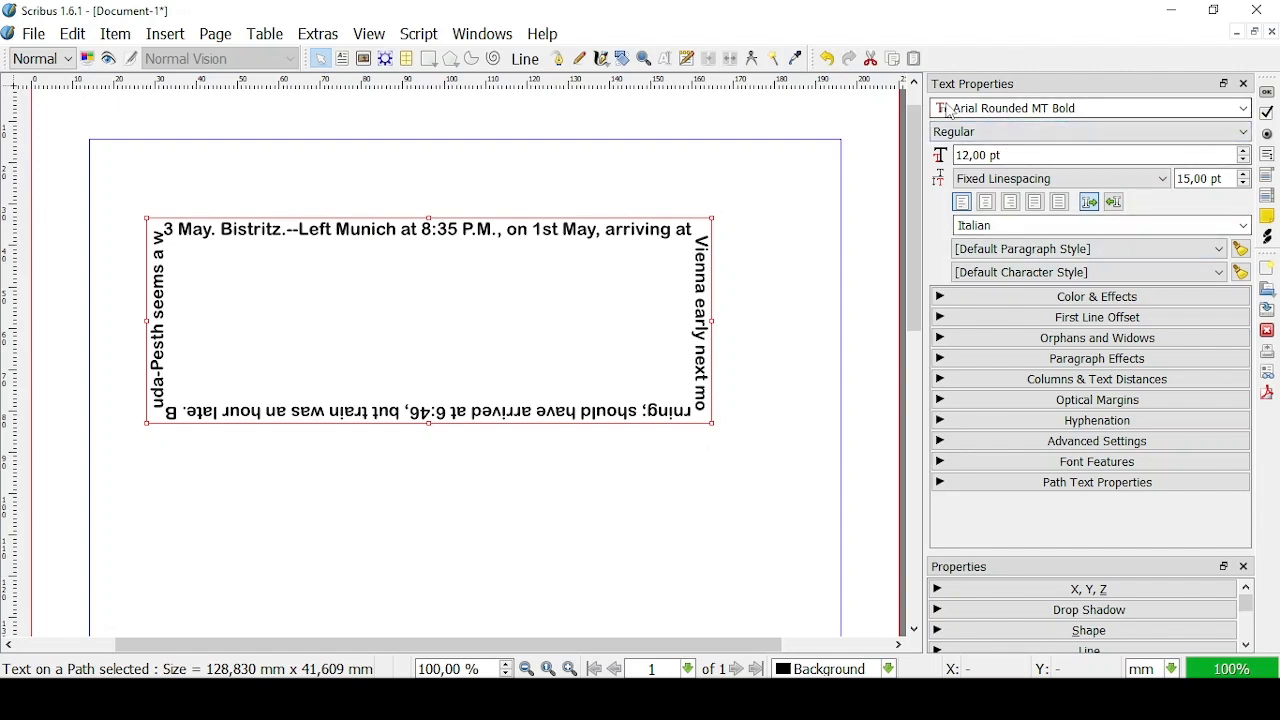
click(484, 35)
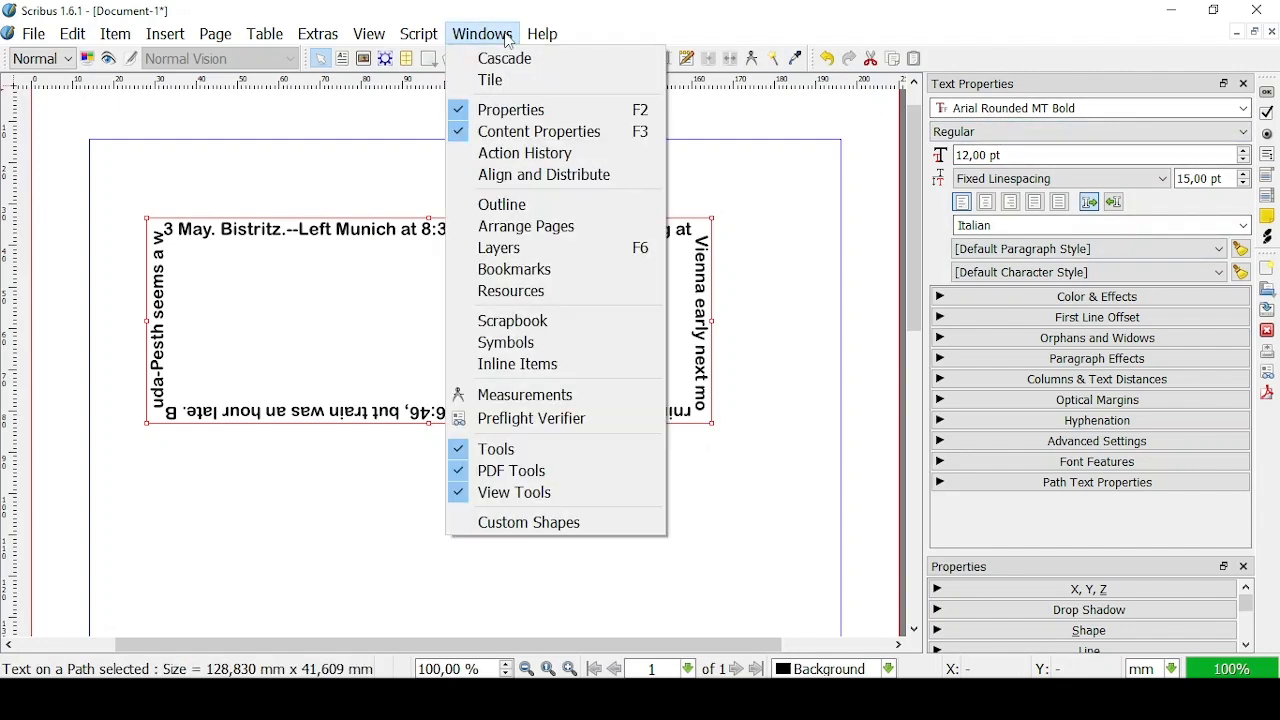
click(508, 38)
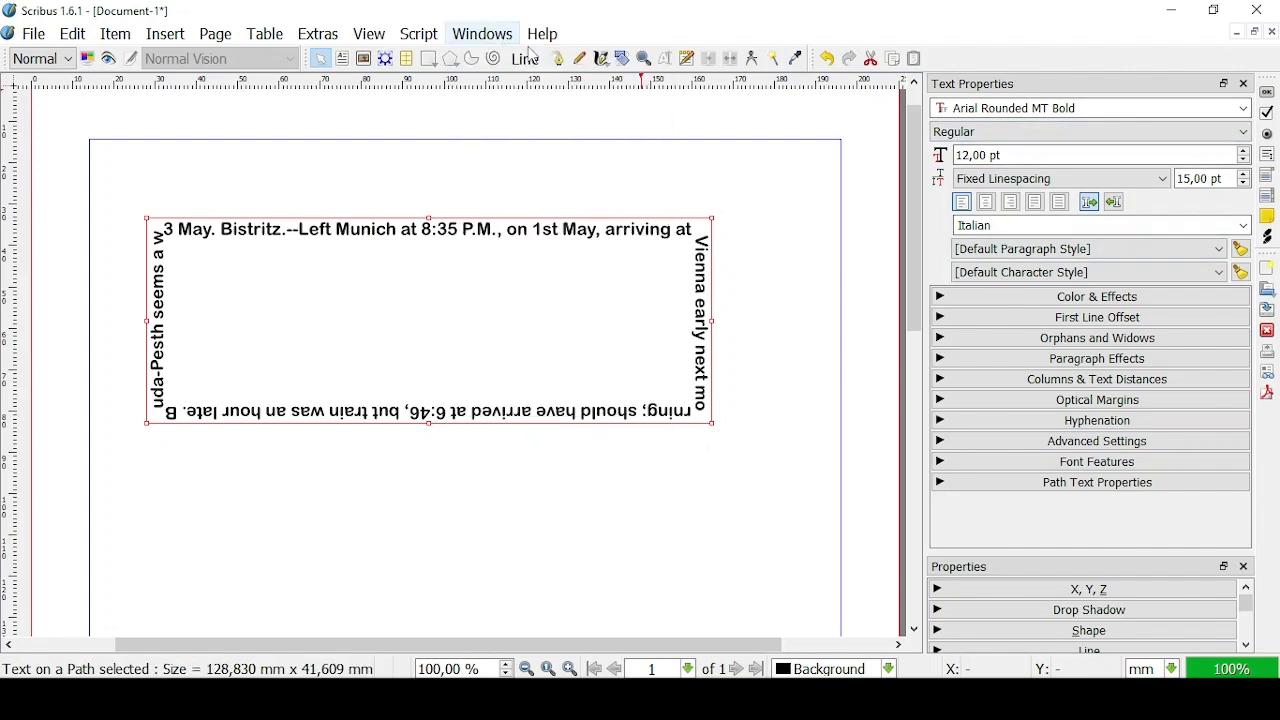
- Try the Stair Step and Skew types in the path text properties
click(1098, 483)
scroll(1012, 453, down, 1)
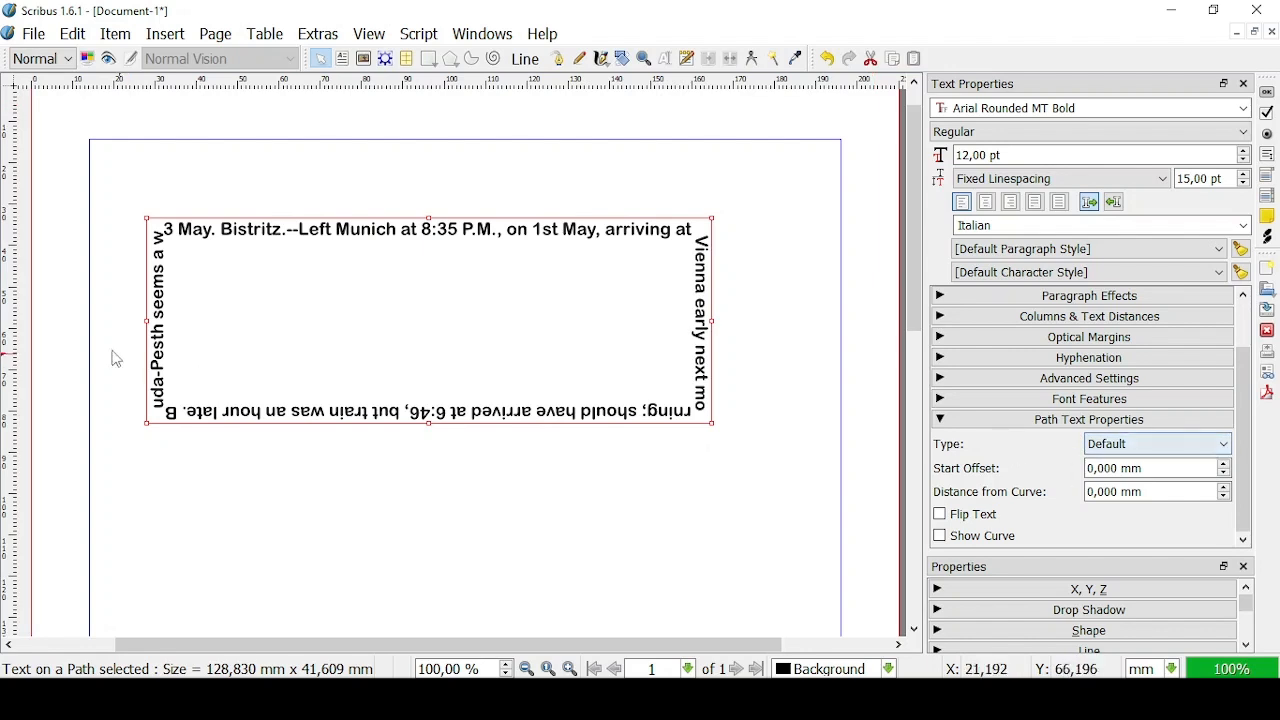
click(1222, 452)
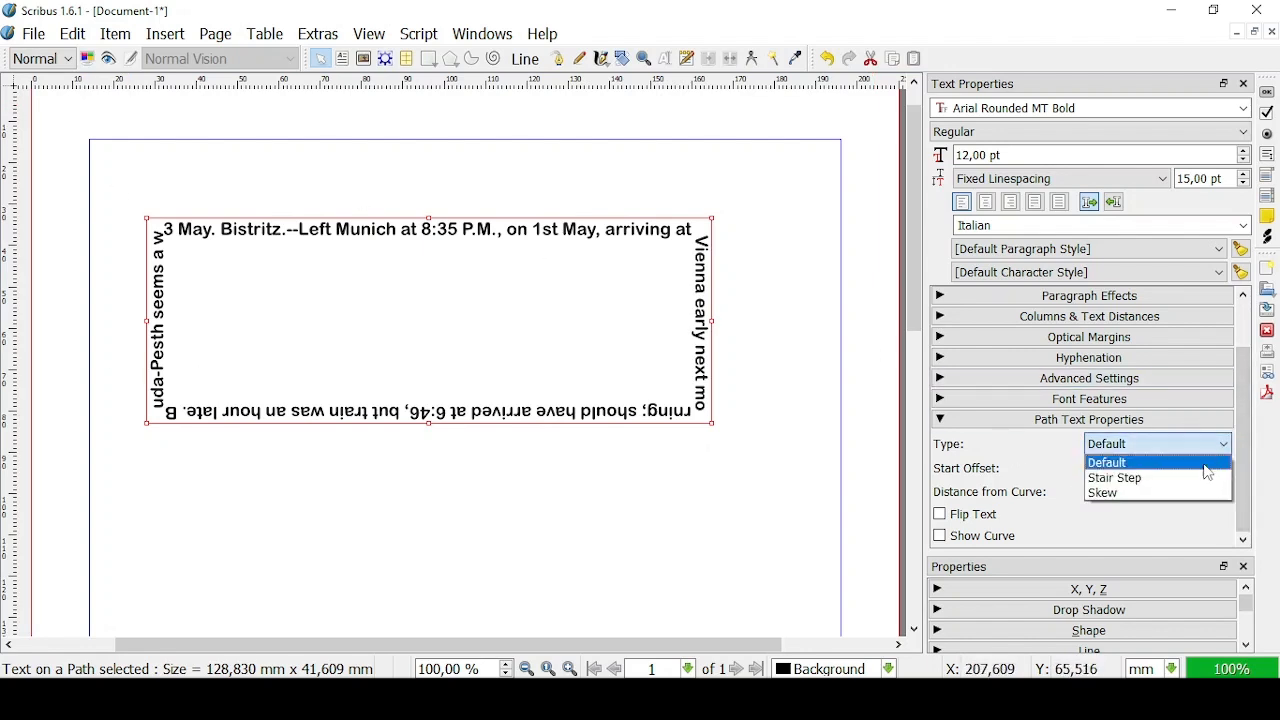
click(1200, 480)
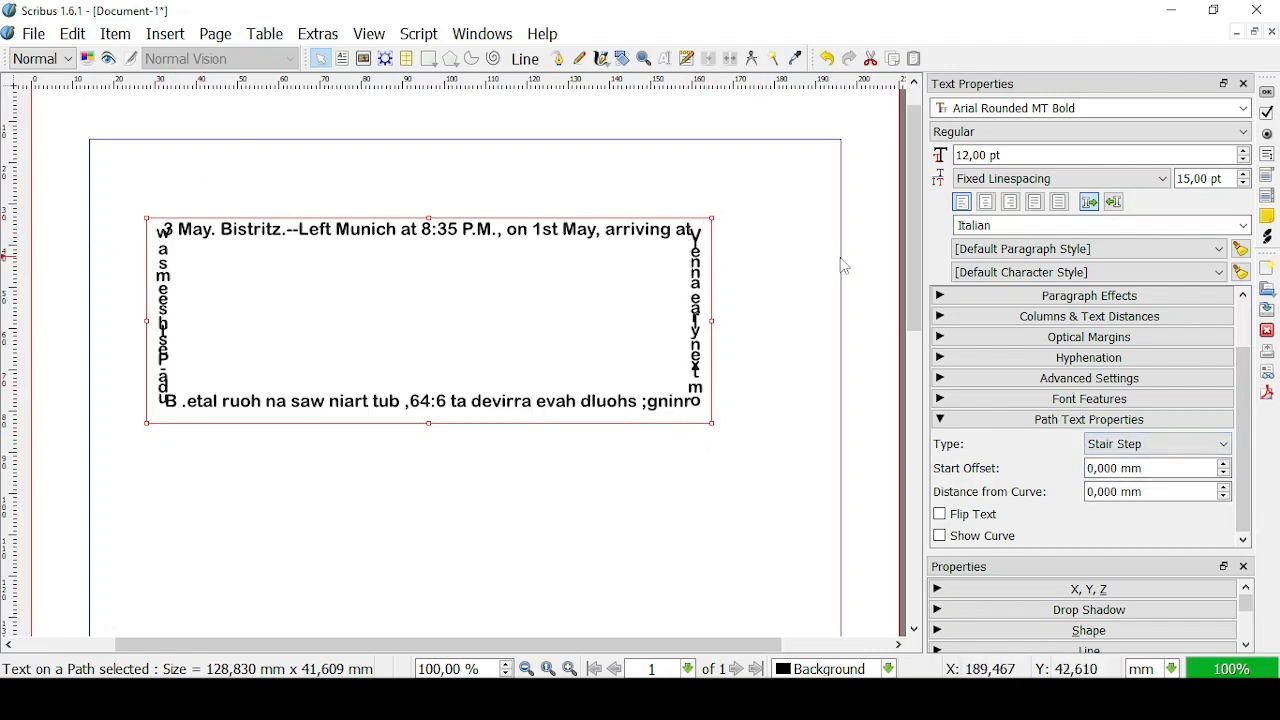
click(1224, 446)
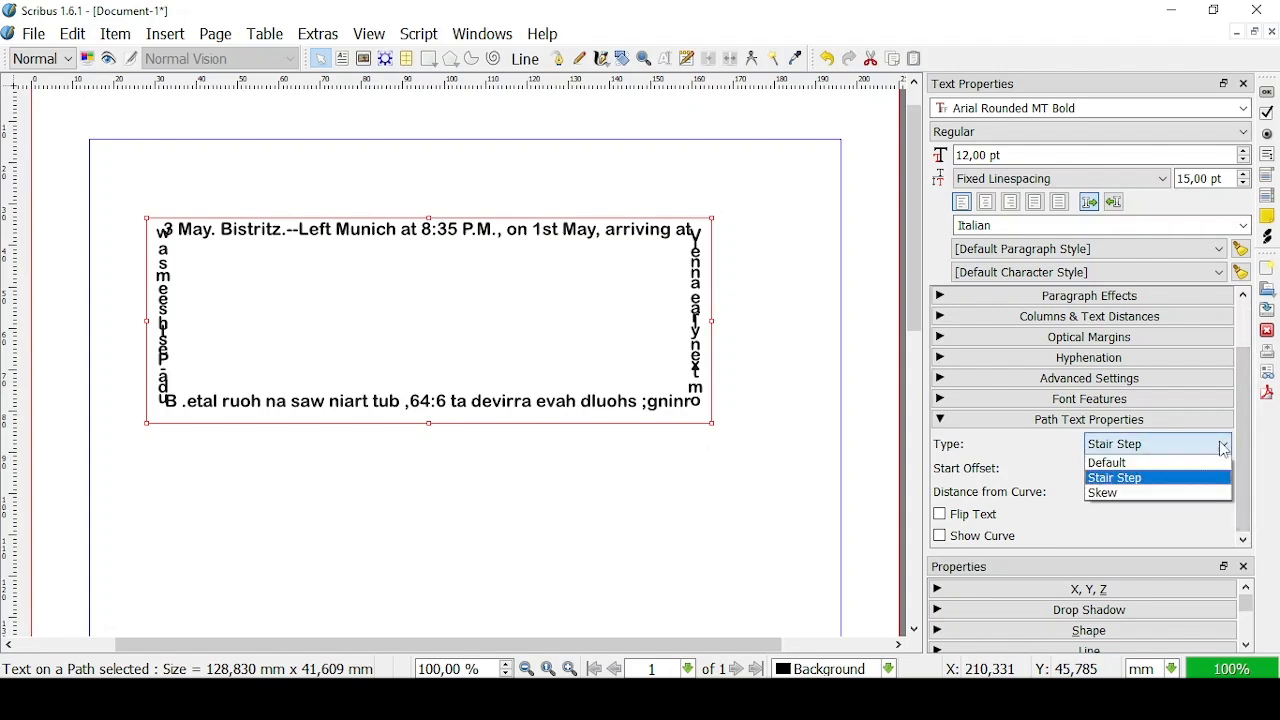
click(1197, 494)
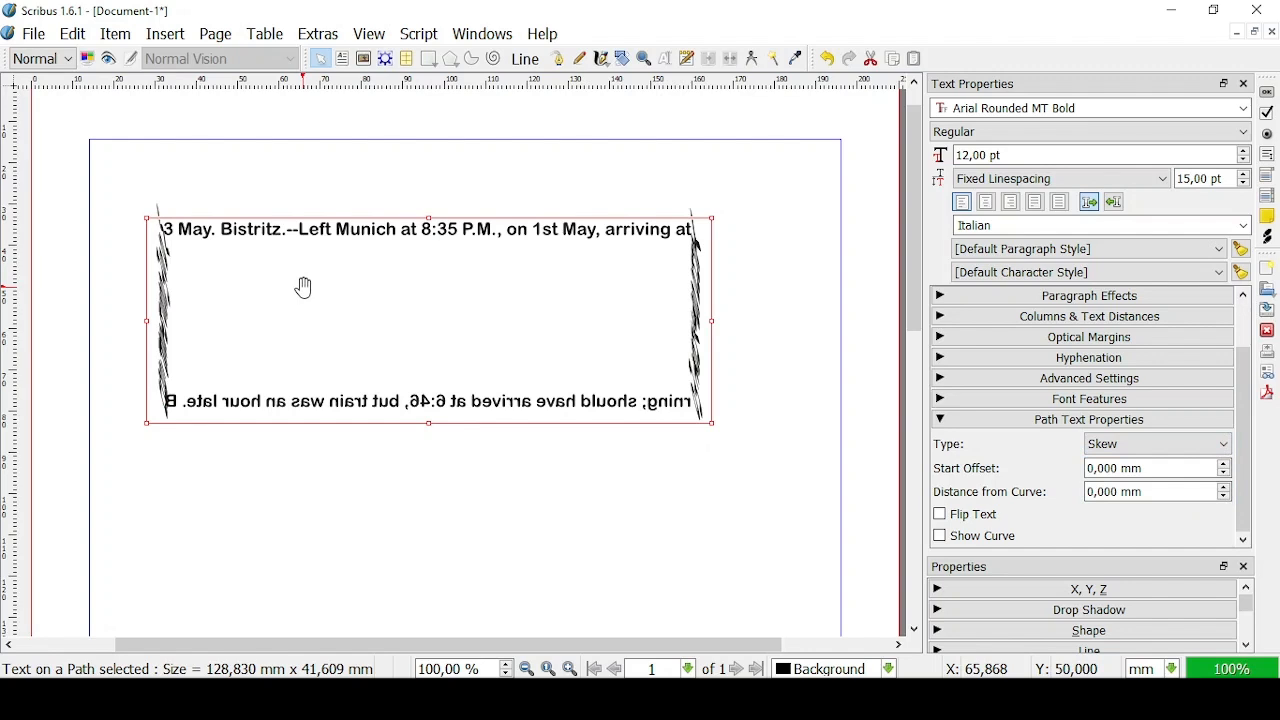
- Return the path text type to Default and set its start offset to 27 mm
click(1150, 444)
click(1110, 456)
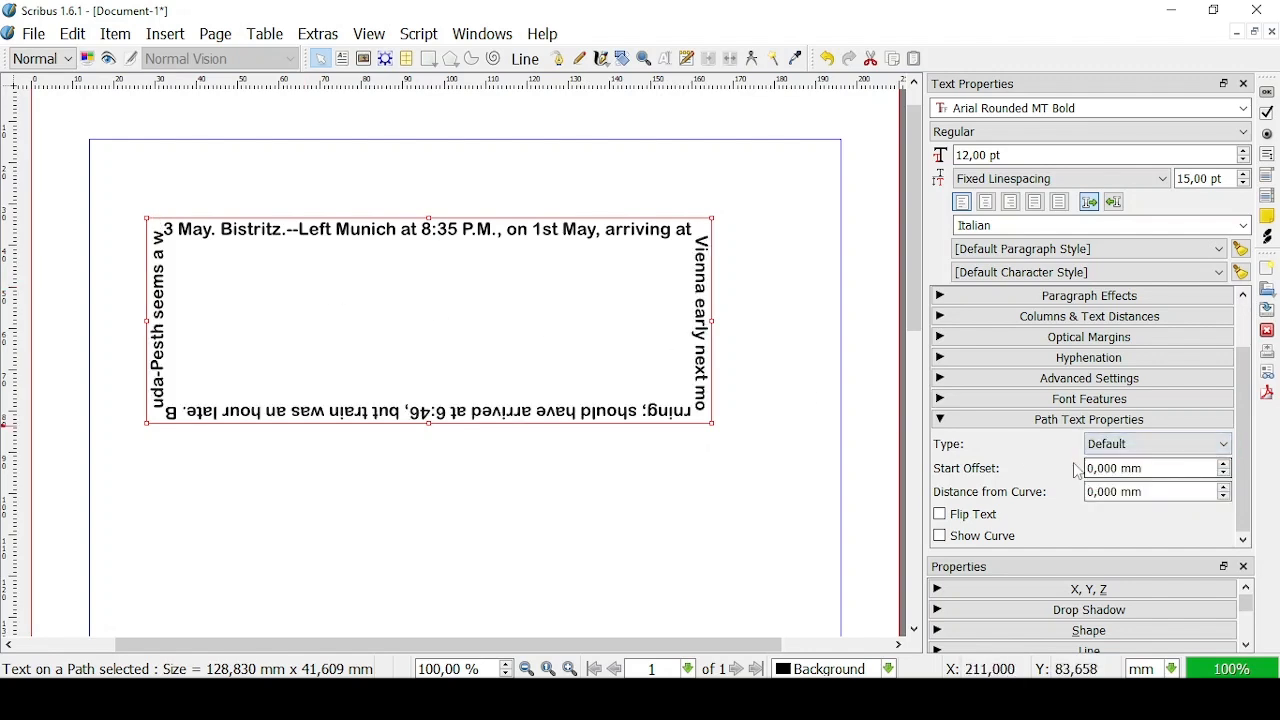
click(1228, 465)
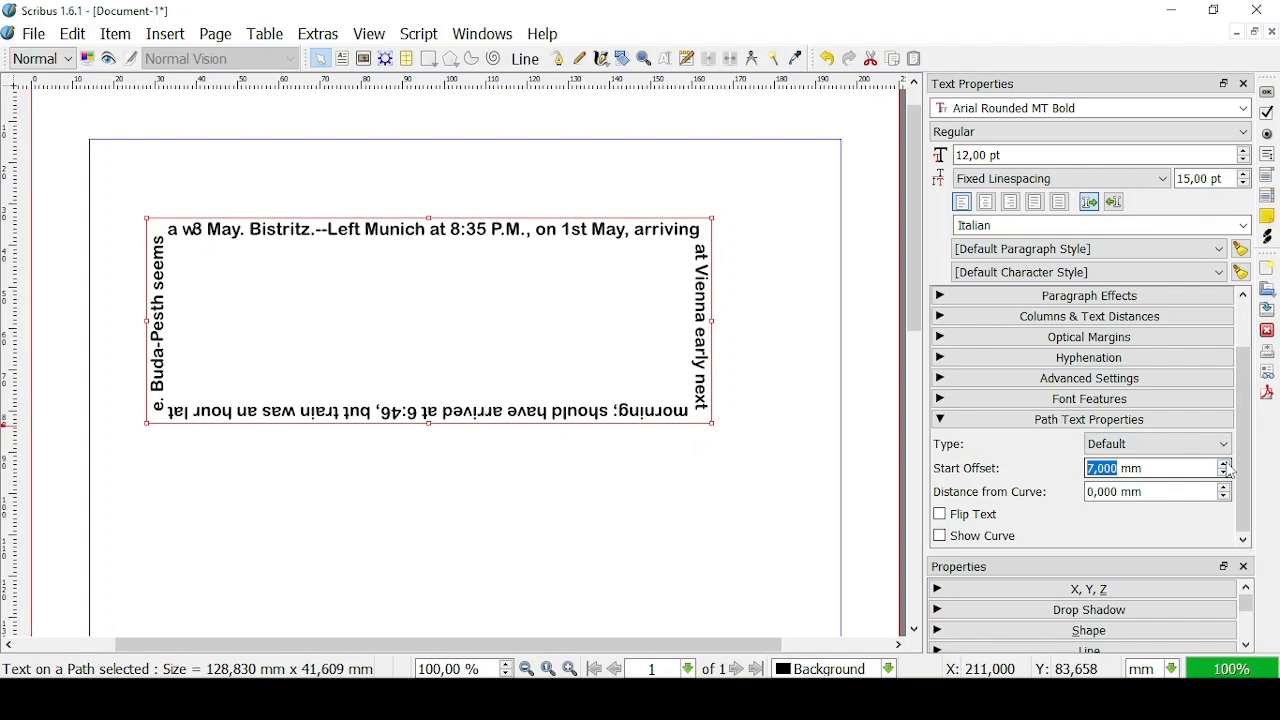
drag(1229, 467, 1227, 467)
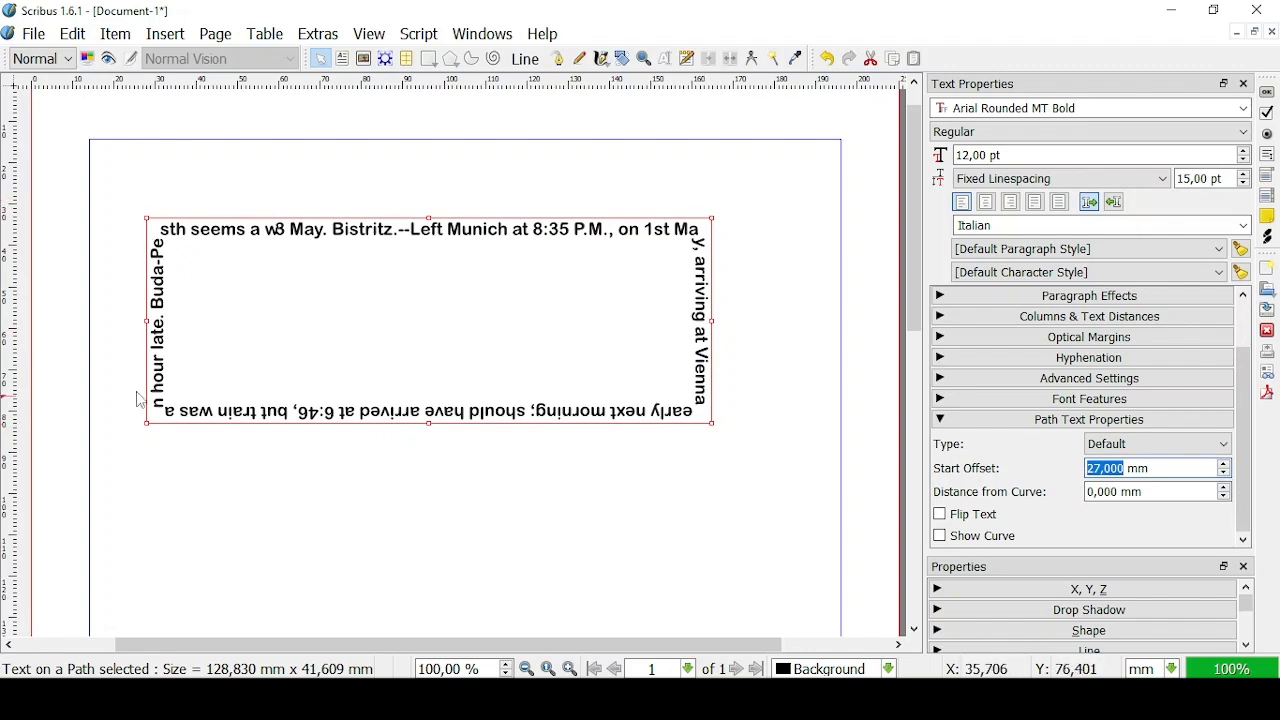
- Try distances from the curve of 17 mm and down to -6 mm for the path text, and reset the distance to 0 mm
click(1225, 488)
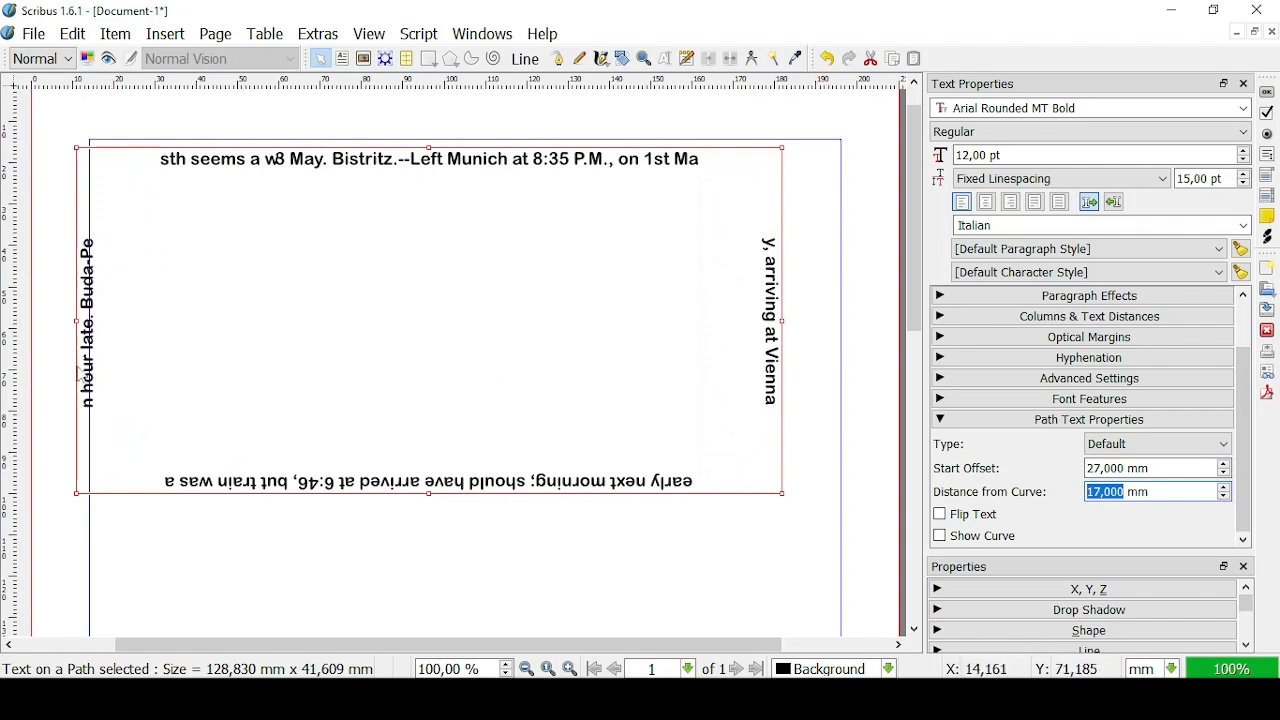
click(1226, 497)
click(1226, 497)
click(1226, 497)
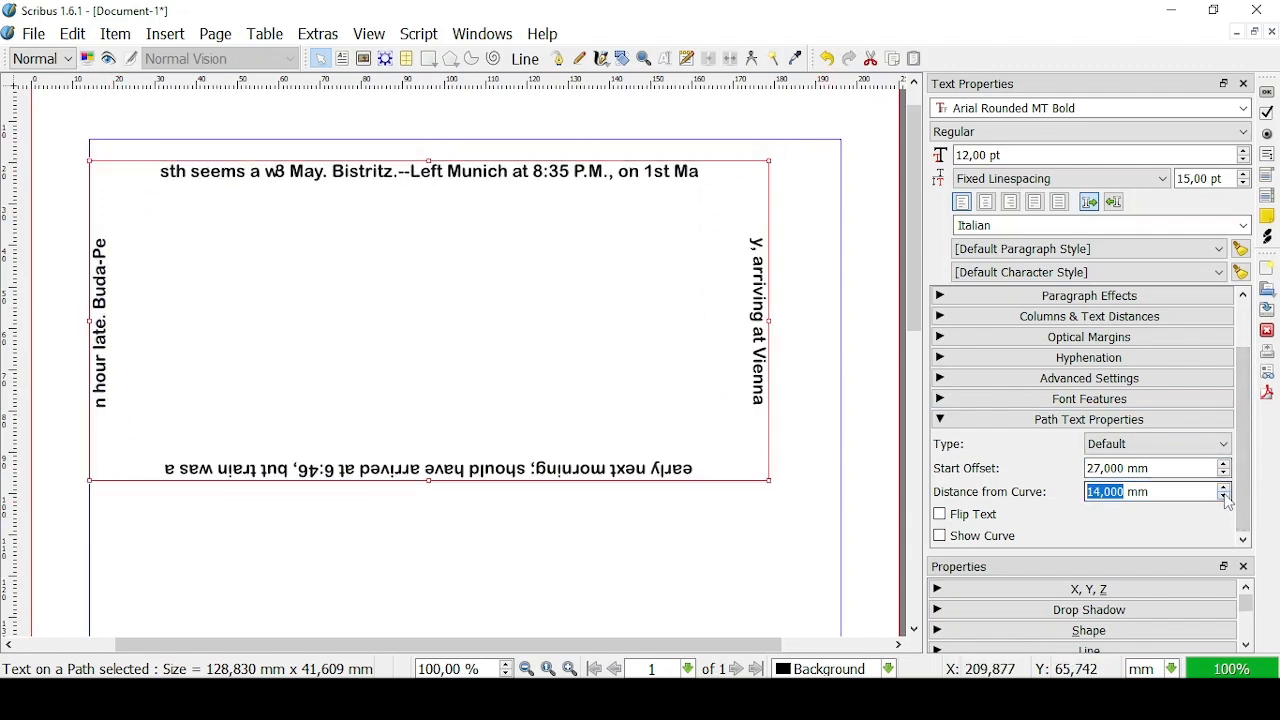
click(1226, 497)
click(1226, 497)
click(1226, 497)
click(1227, 498)
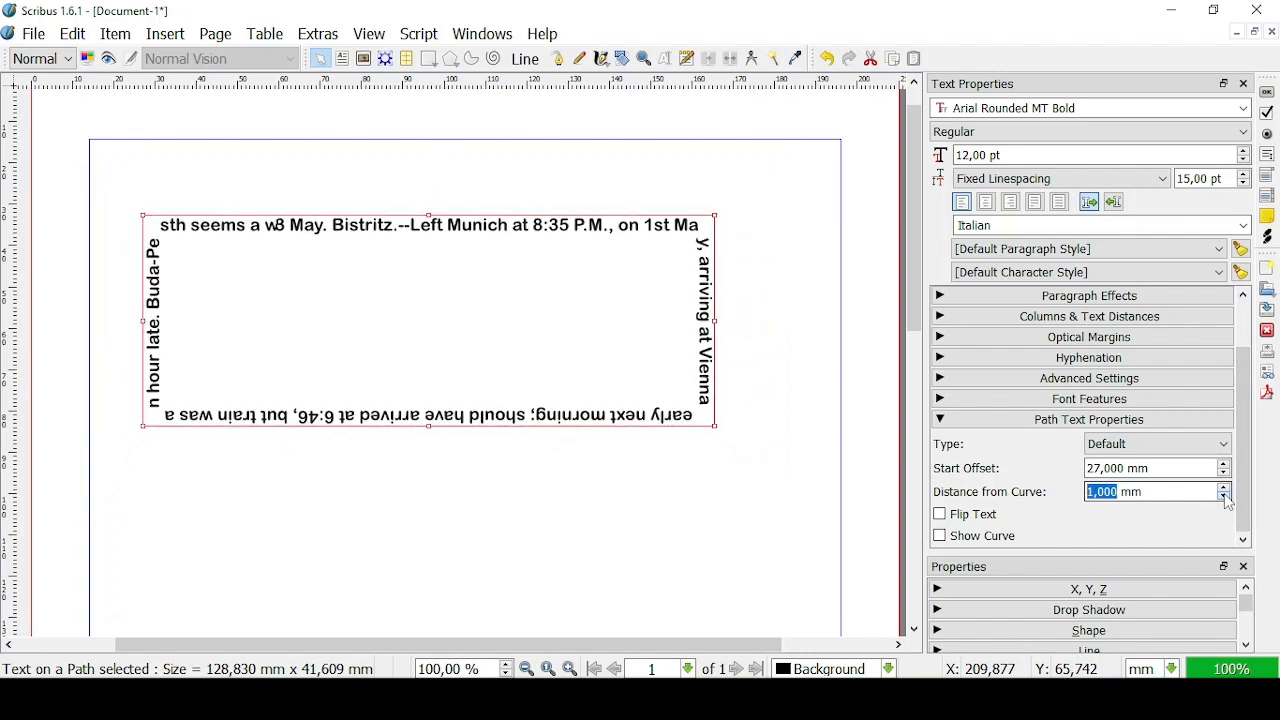
click(1227, 498)
click(1227, 498)
click(1227, 498)
click(1227, 498)
click(1227, 498)
click(1227, 498)
click(1227, 498)
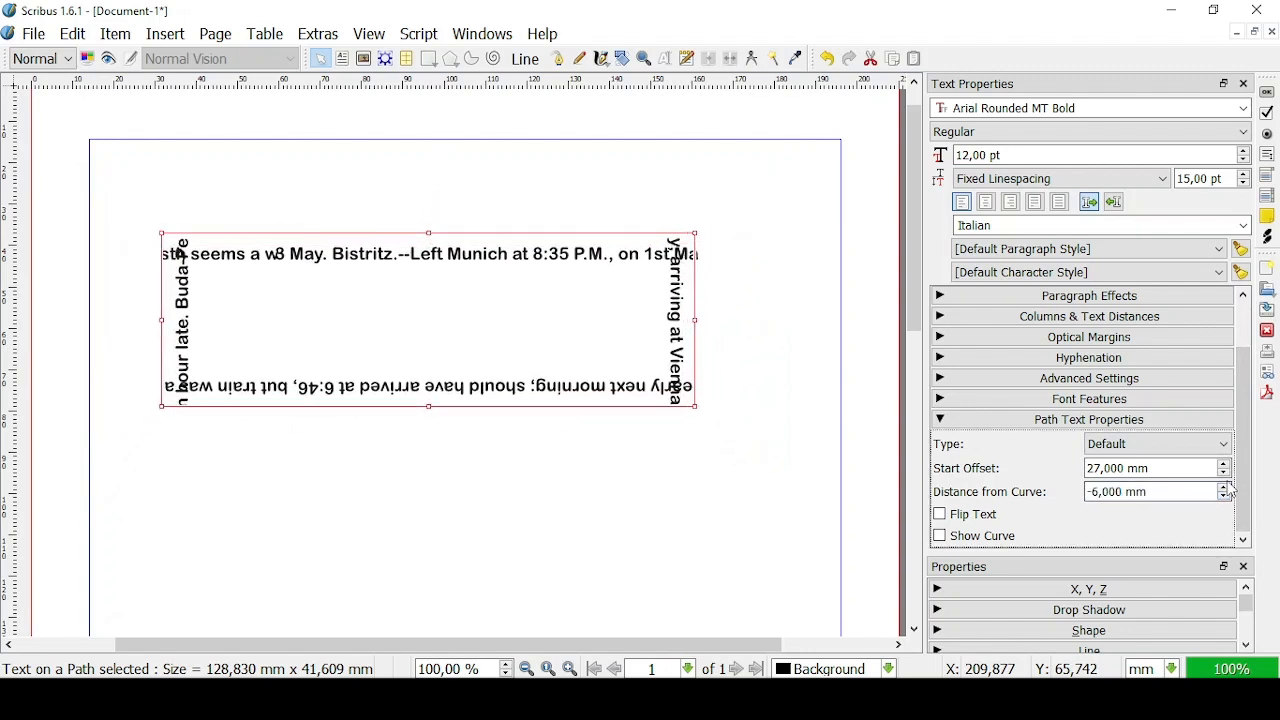
click(1225, 486)
click(1225, 496)
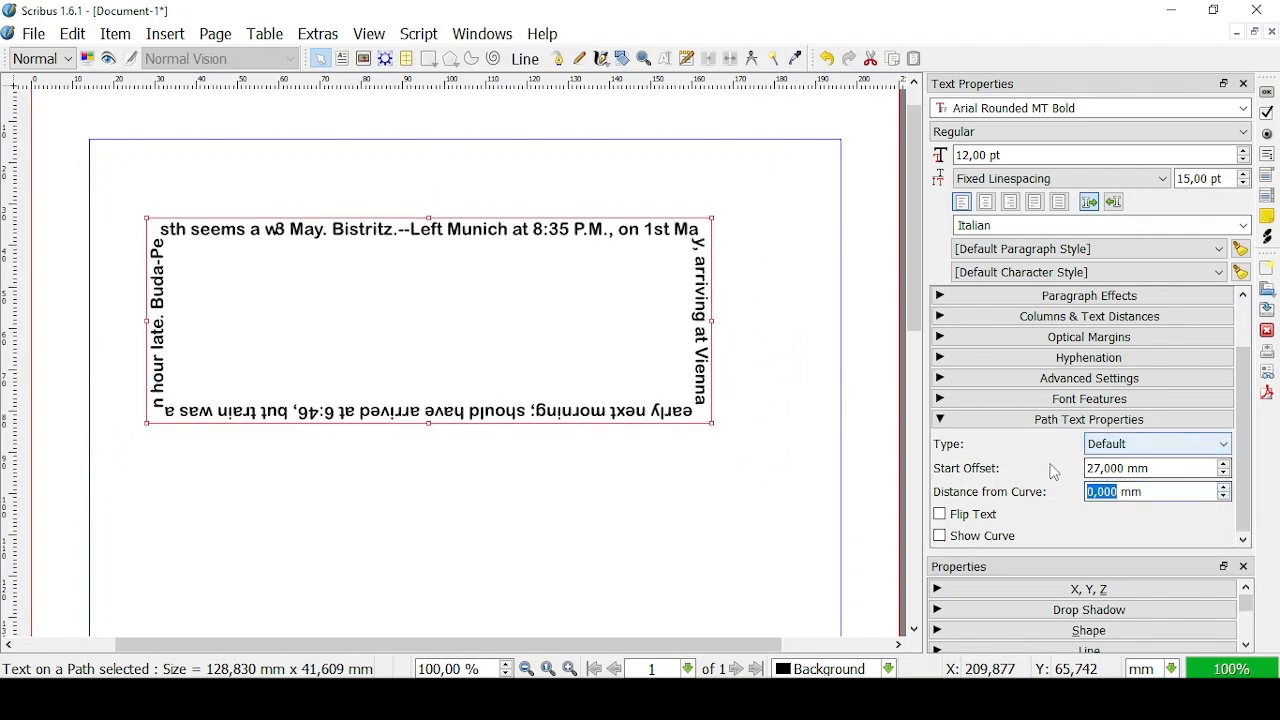
- Show the curve of the path text and test its distance at 1 mm and -3 mm before resetting it to 0 mm
click(940, 538)
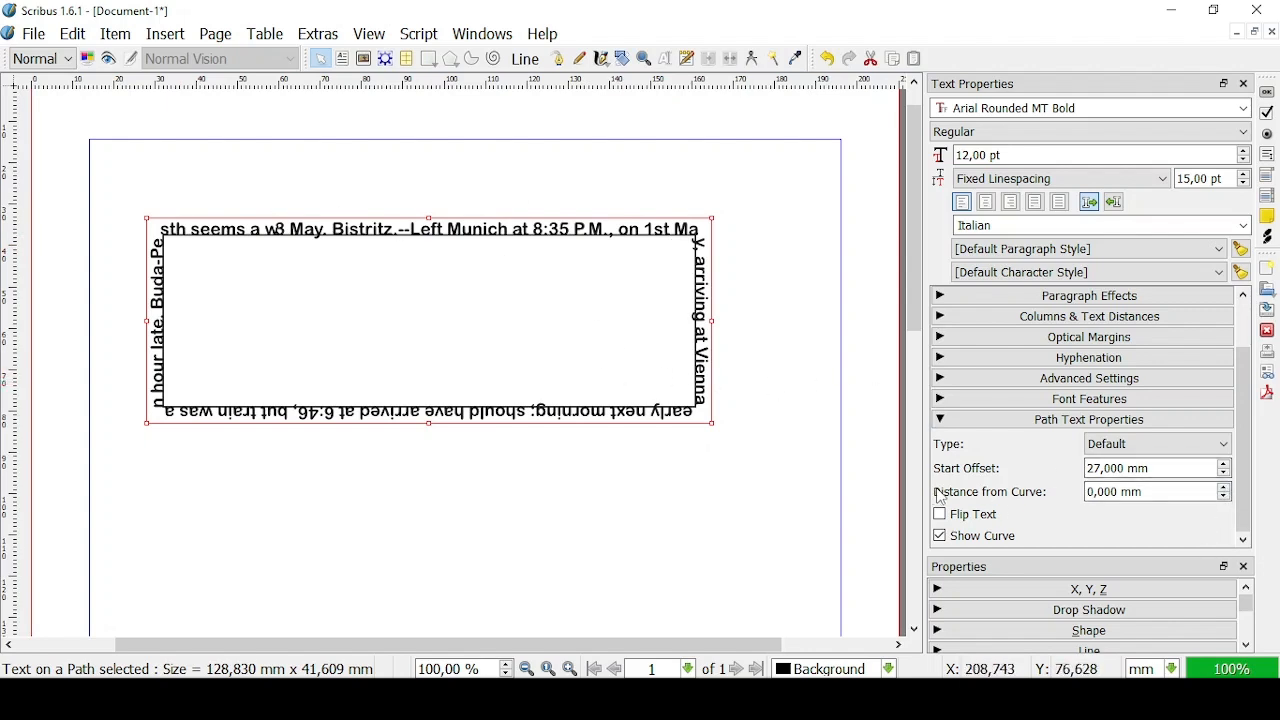
click(1225, 488)
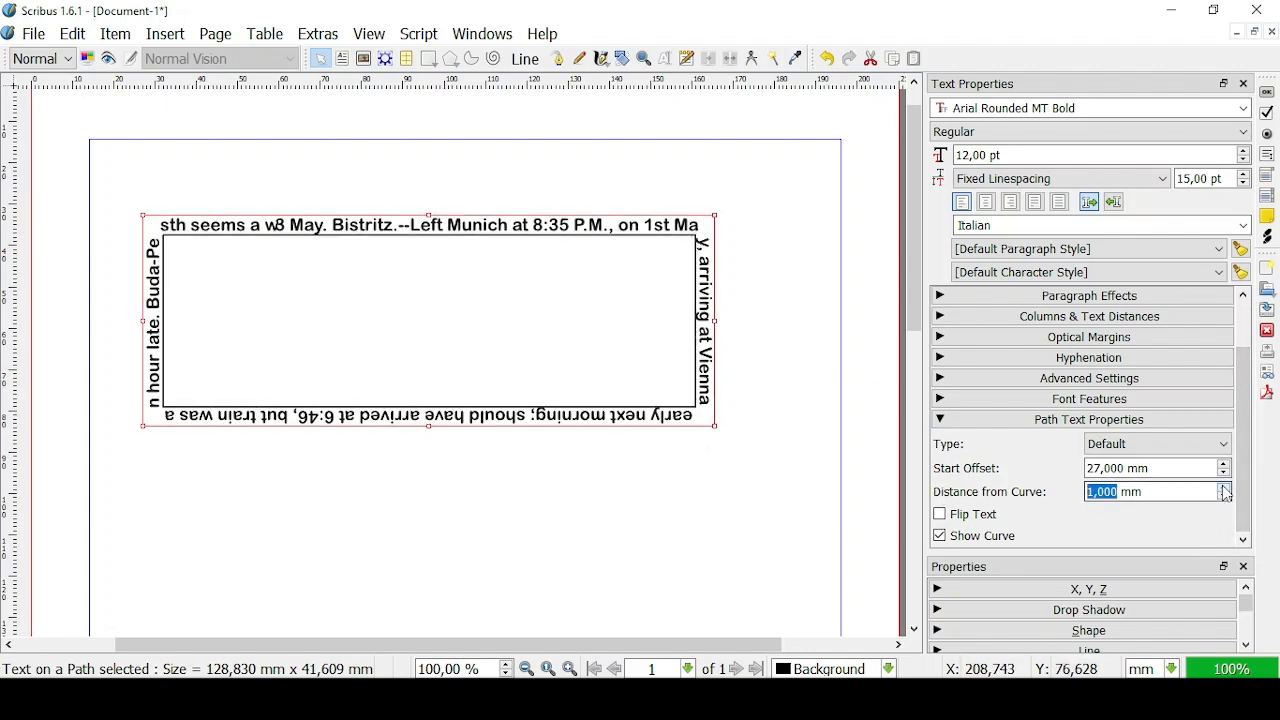
click(1225, 488)
drag(1225, 490, 1229, 506)
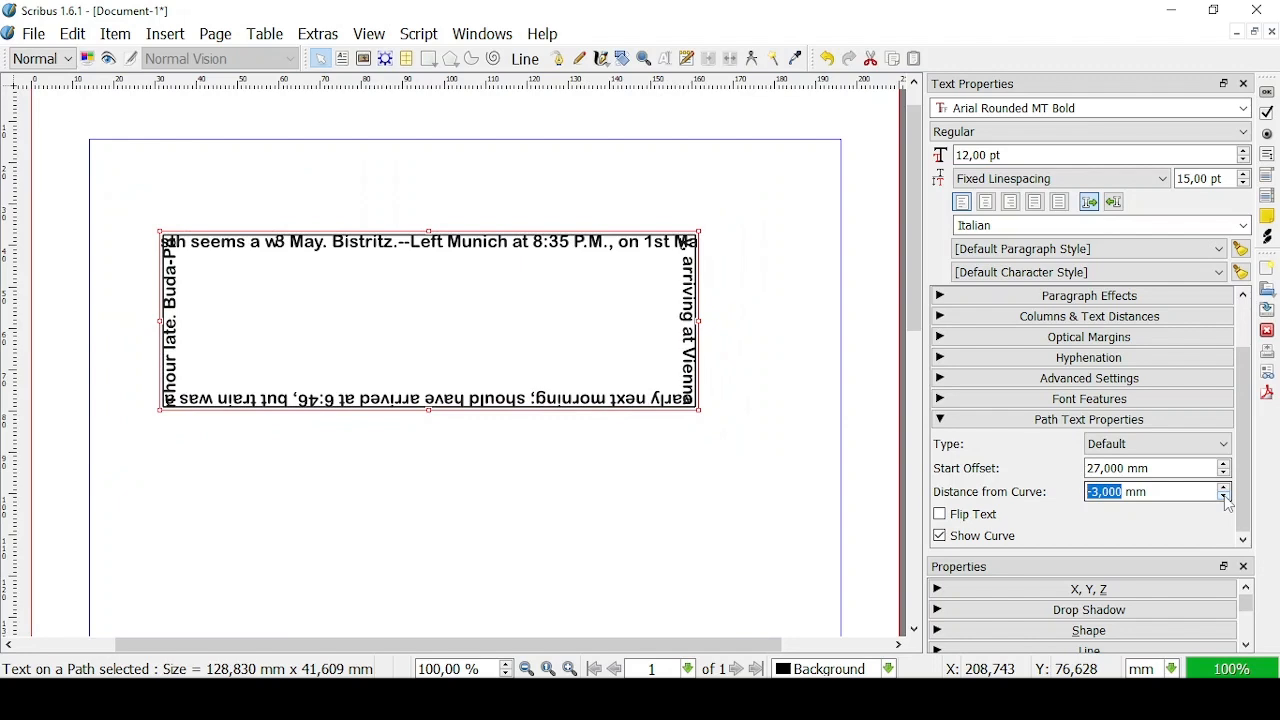
click(1228, 488)
click(1228, 488)
click(1228, 489)
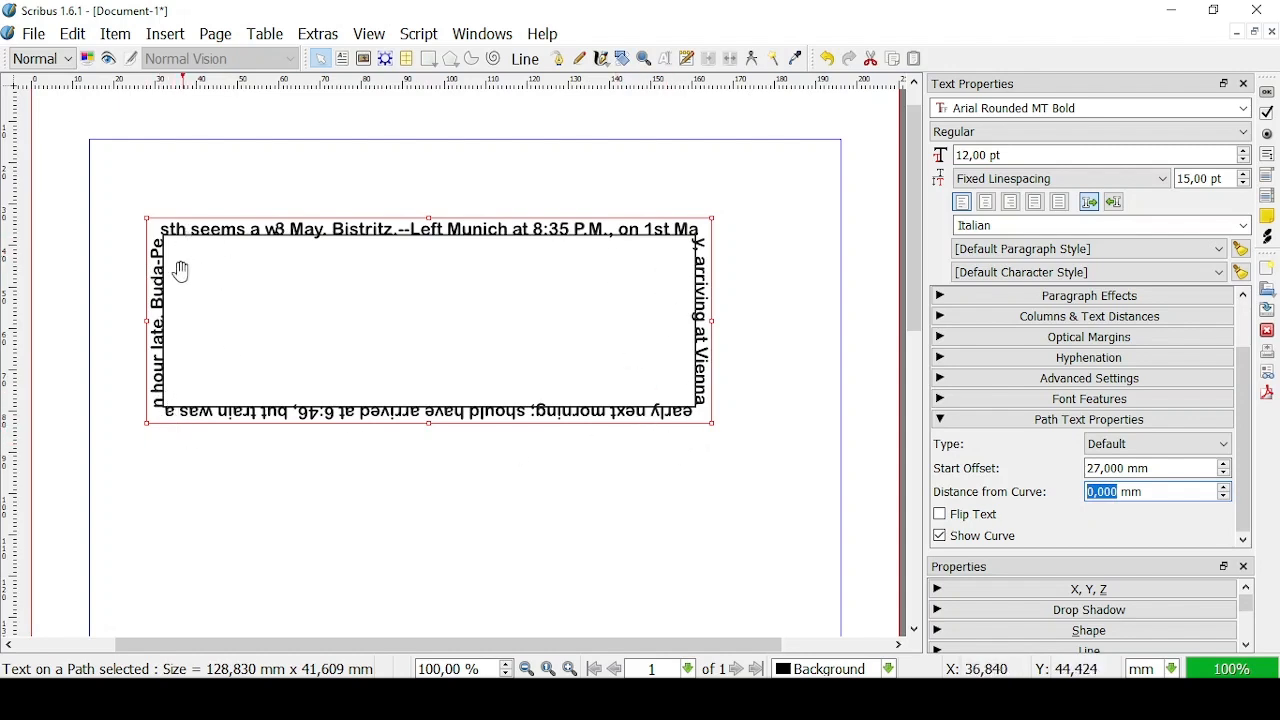
- Flip the path text and enlarge its rectangle to about 171 by 78 mm
click(940, 515)
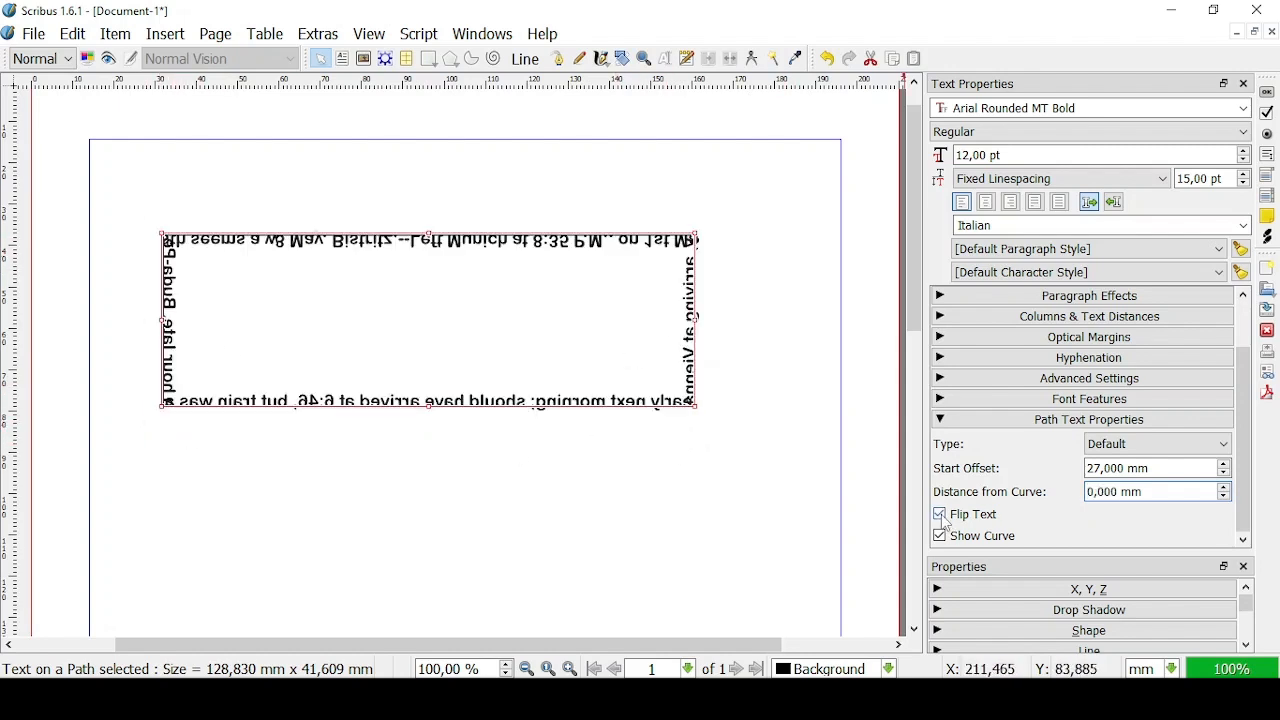
drag(691, 402, 797, 508)
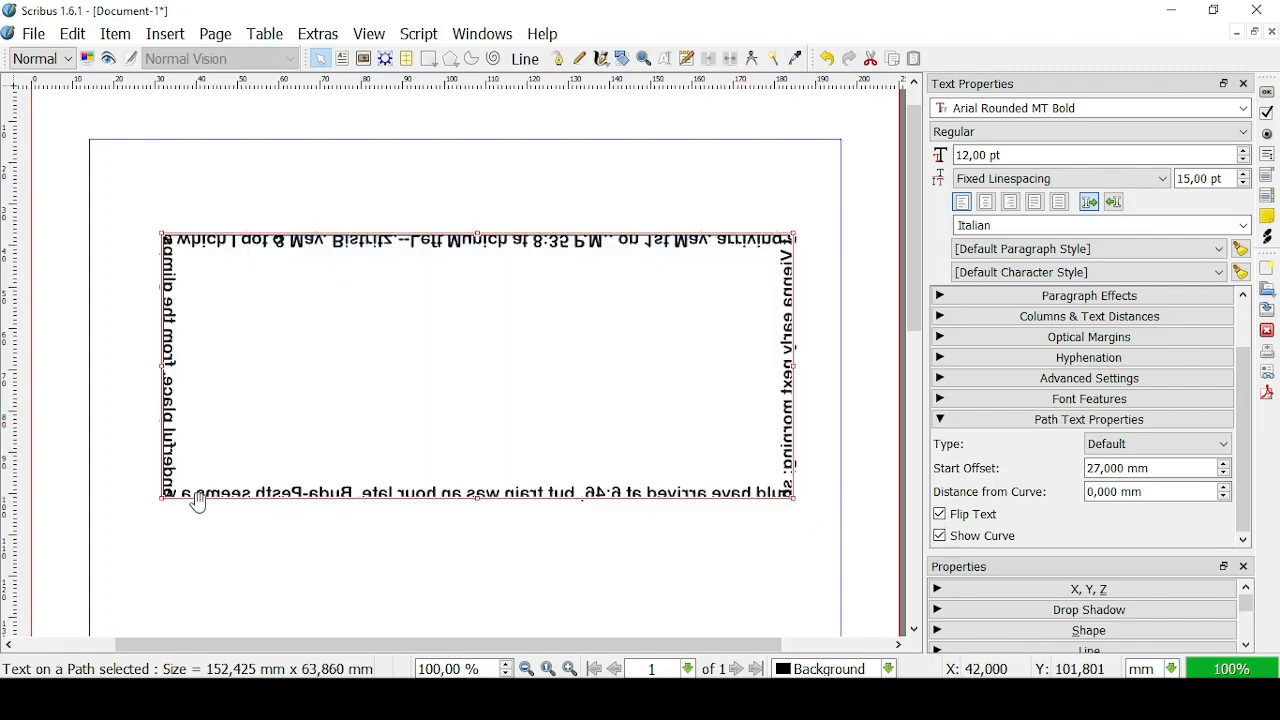
drag(161, 504, 115, 530)
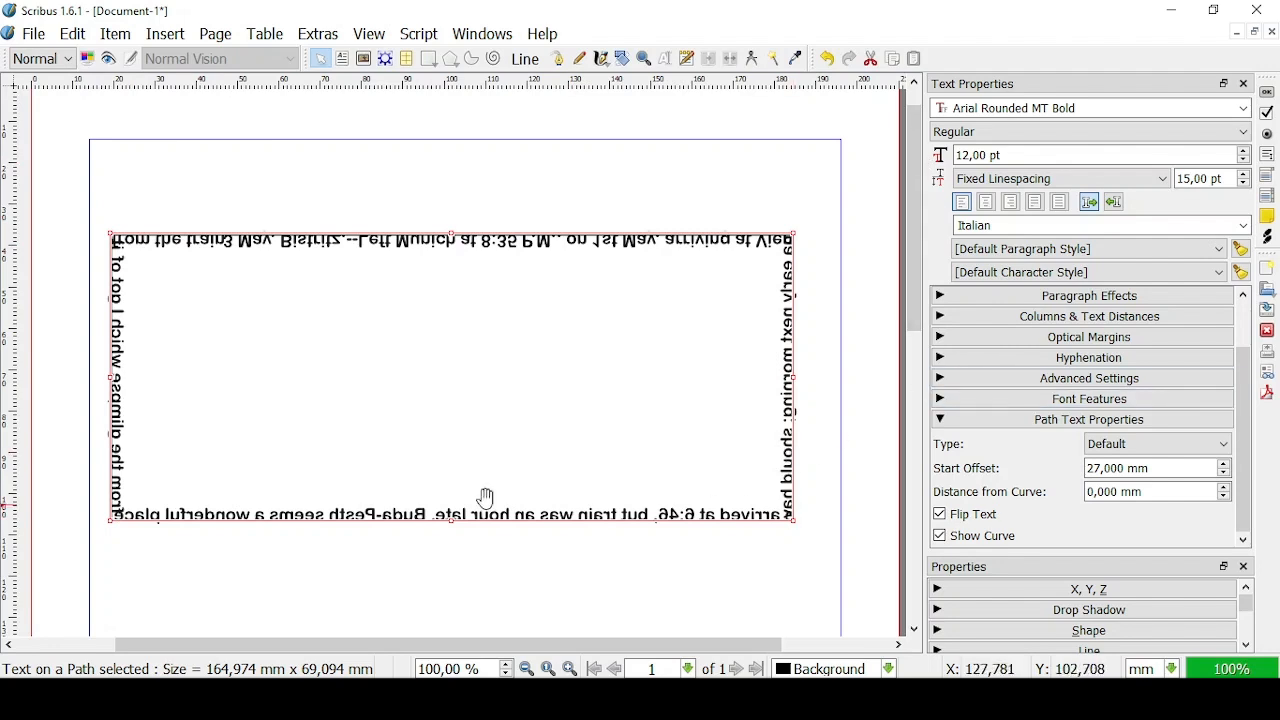
drag(796, 524, 816, 557)
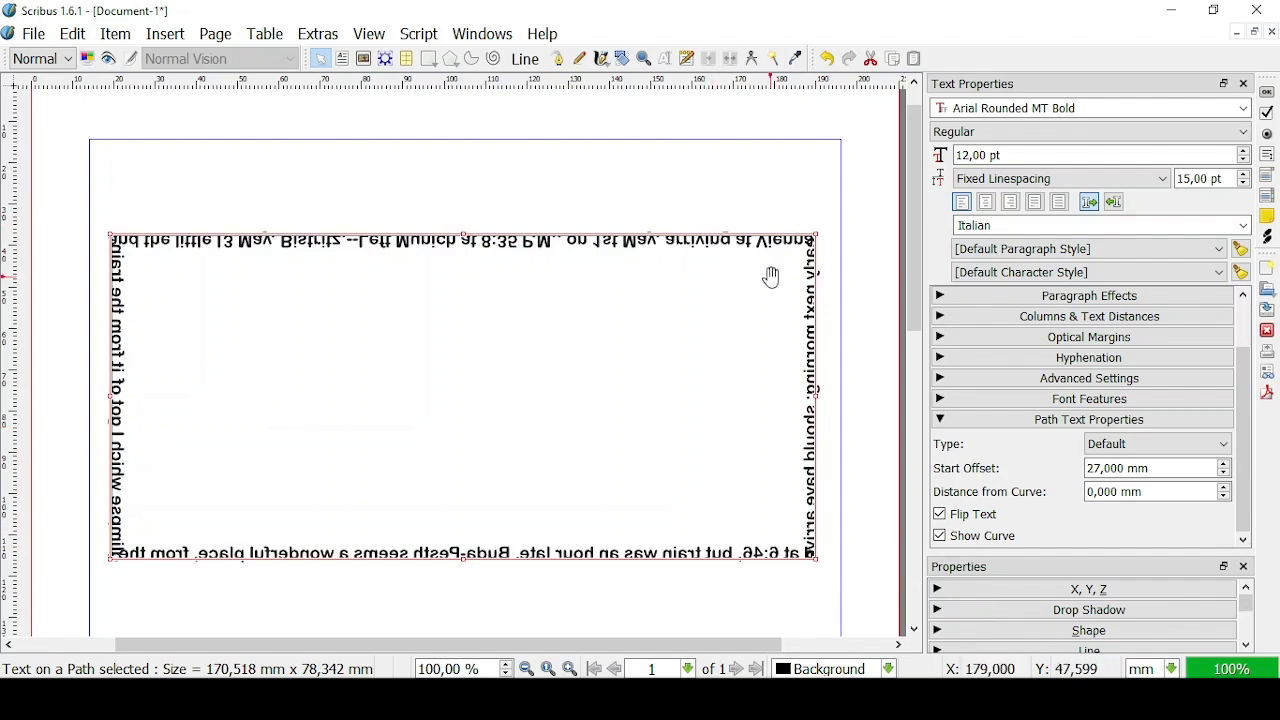
- Shrink the rectangular path text to about 31 by 19 mm and draw a diamond polygon about 51 by 61 mm beside it
drag(816, 557, 241, 314)
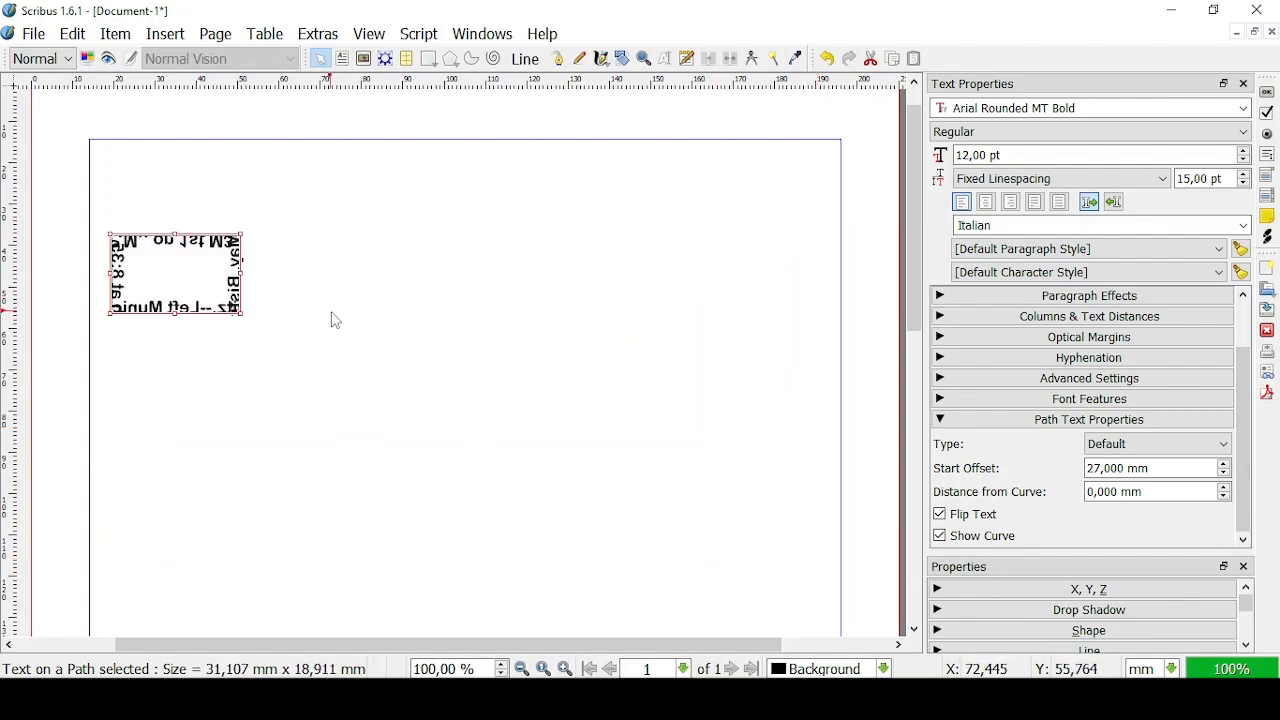
click(450, 58)
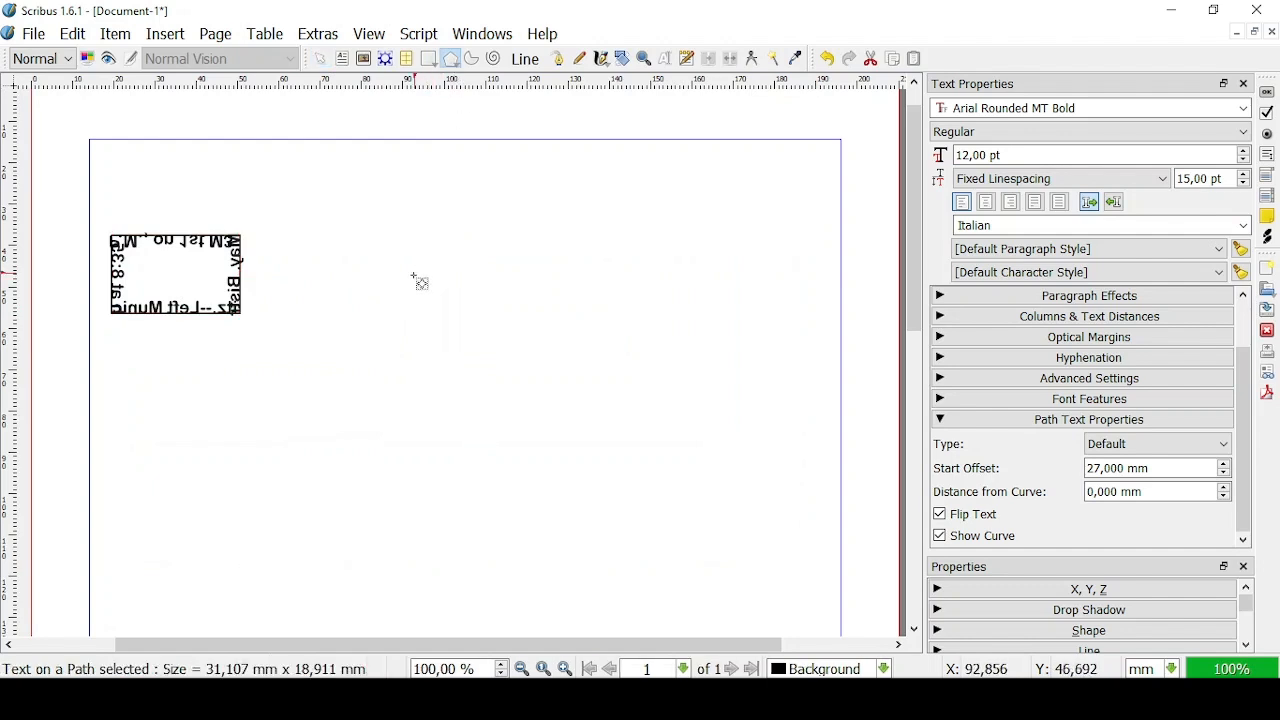
drag(407, 265, 620, 520)
- Add a text frame about 97 by 46 mm over the diamond and fill it with one paragraph of sample text
click(342, 58)
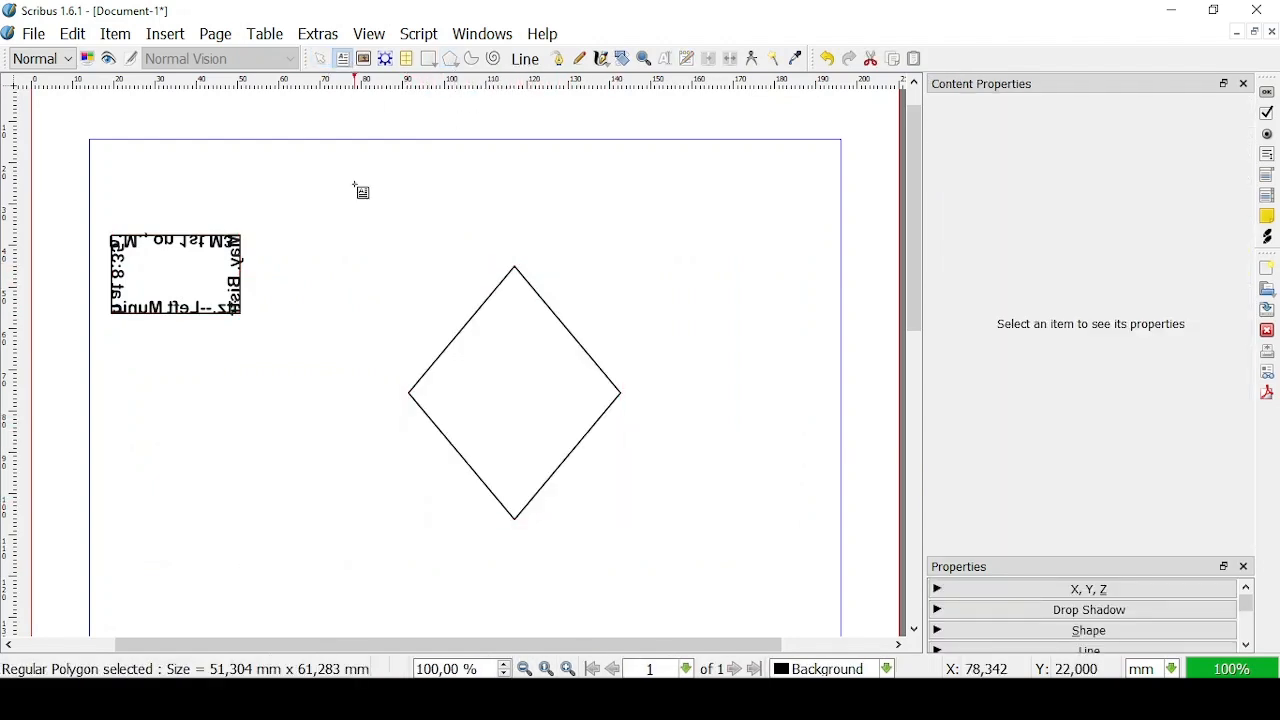
drag(322, 157, 725, 347)
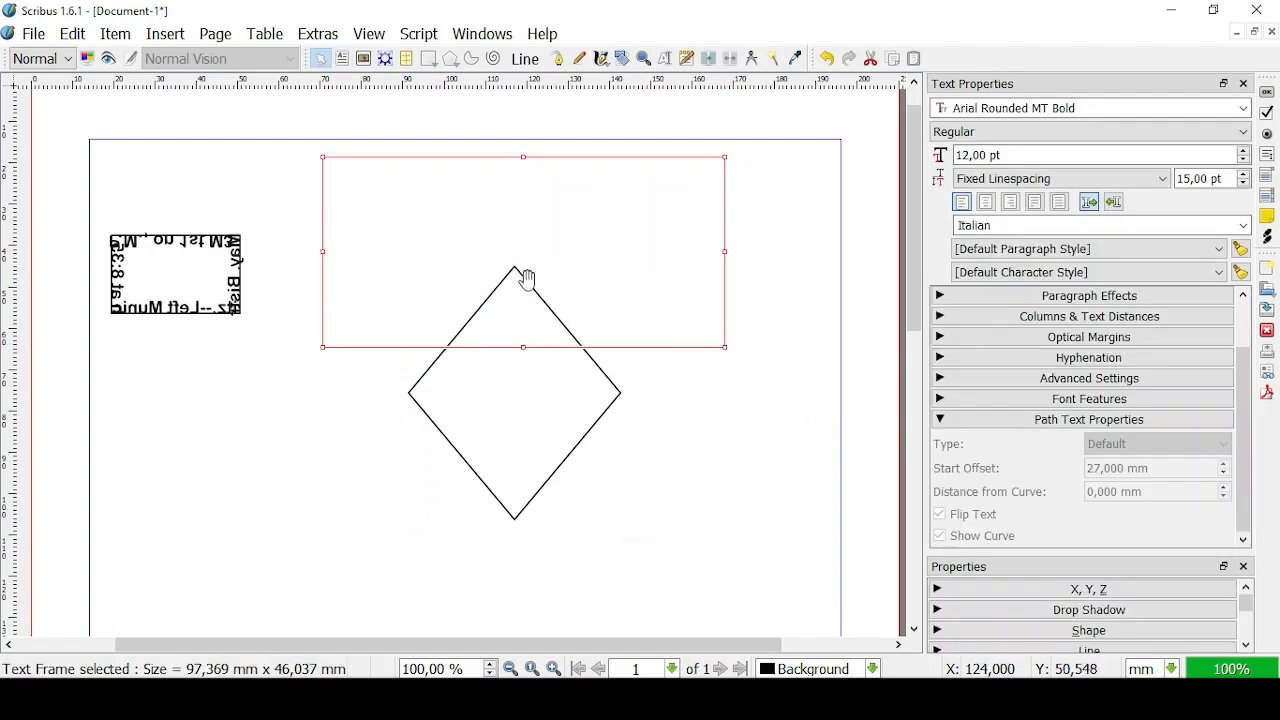
double_click(379, 187)
right_click(360, 197)
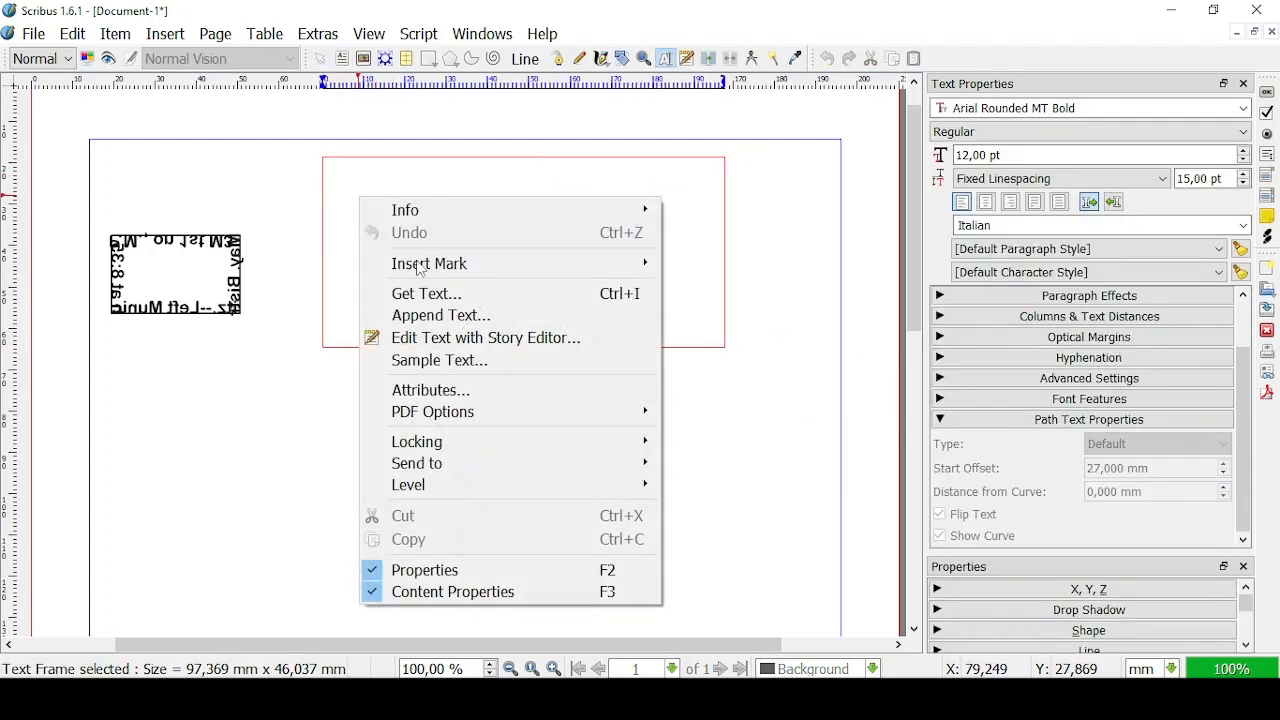
click(425, 362)
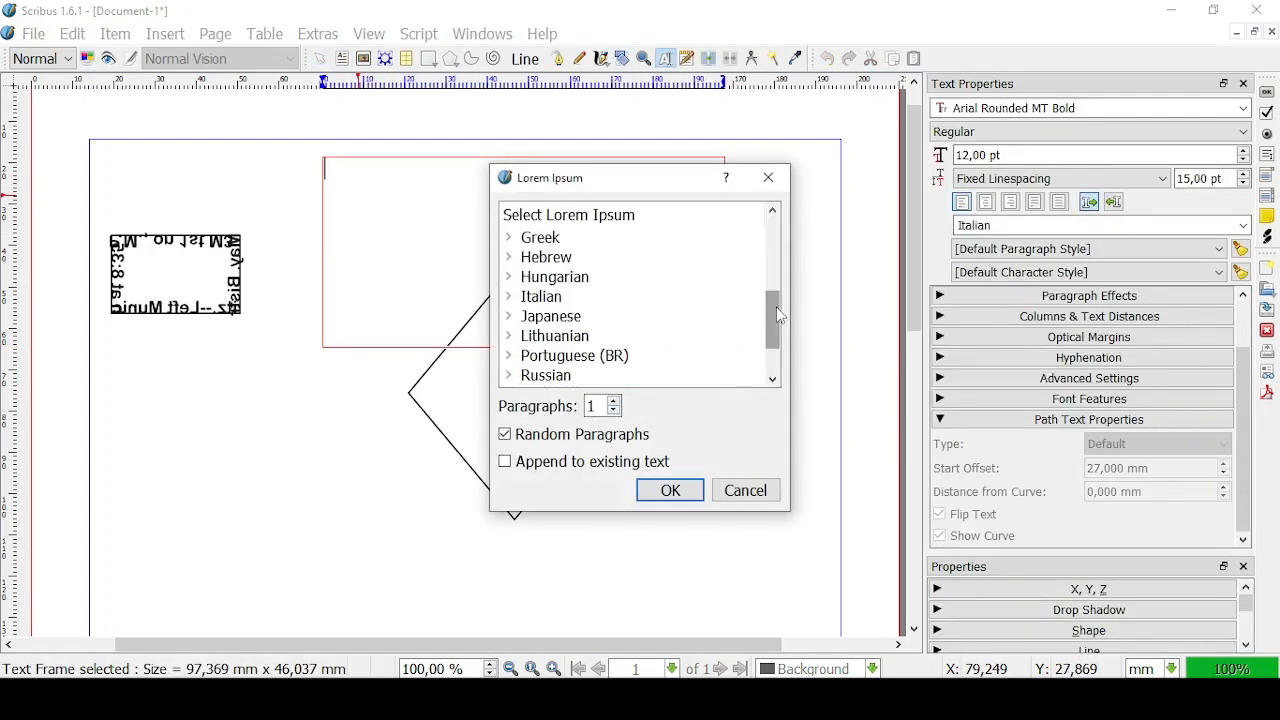
click(671, 490)
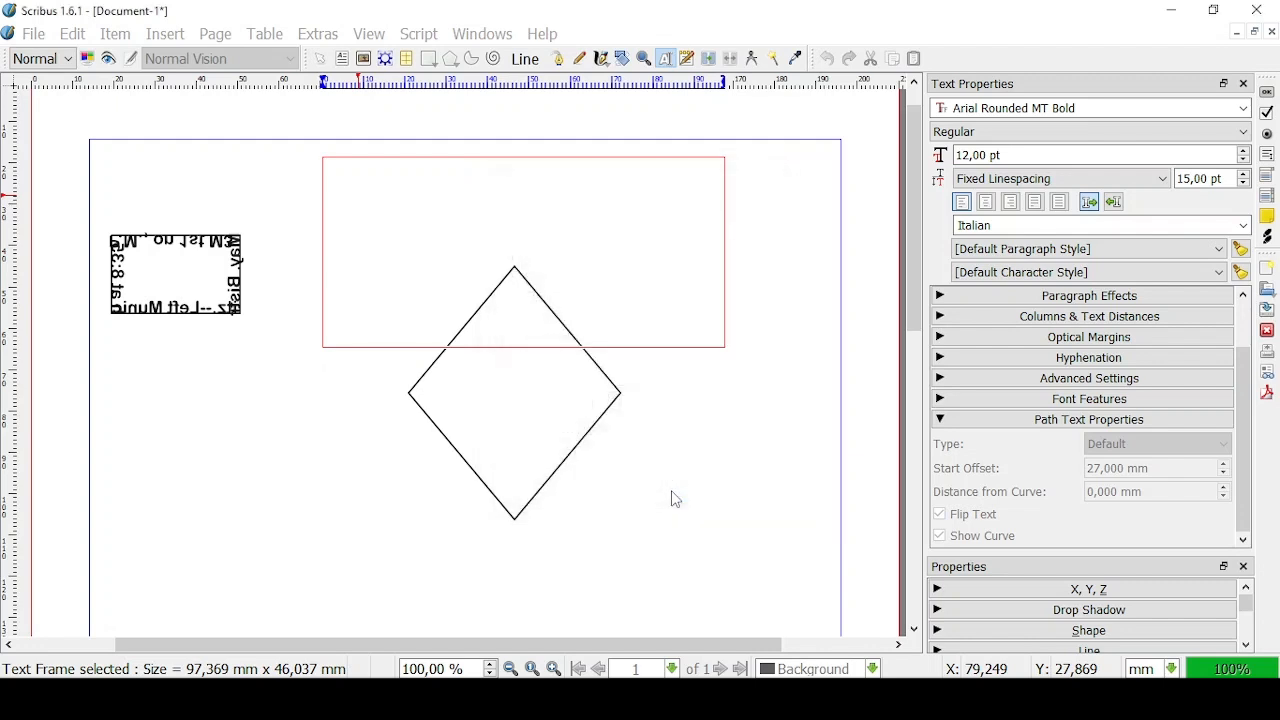
- Select the sample text frame together with the diamond and attach the text to the diamond's path
click(295, 236)
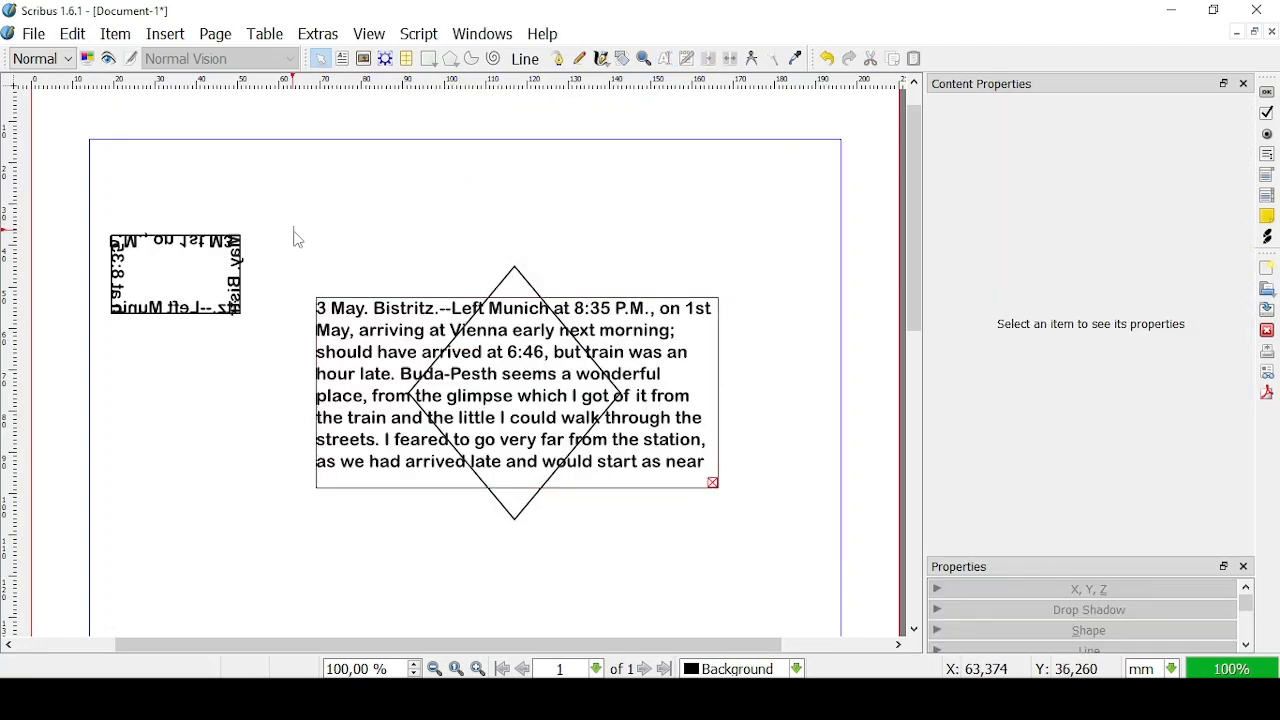
drag(300, 338, 775, 551)
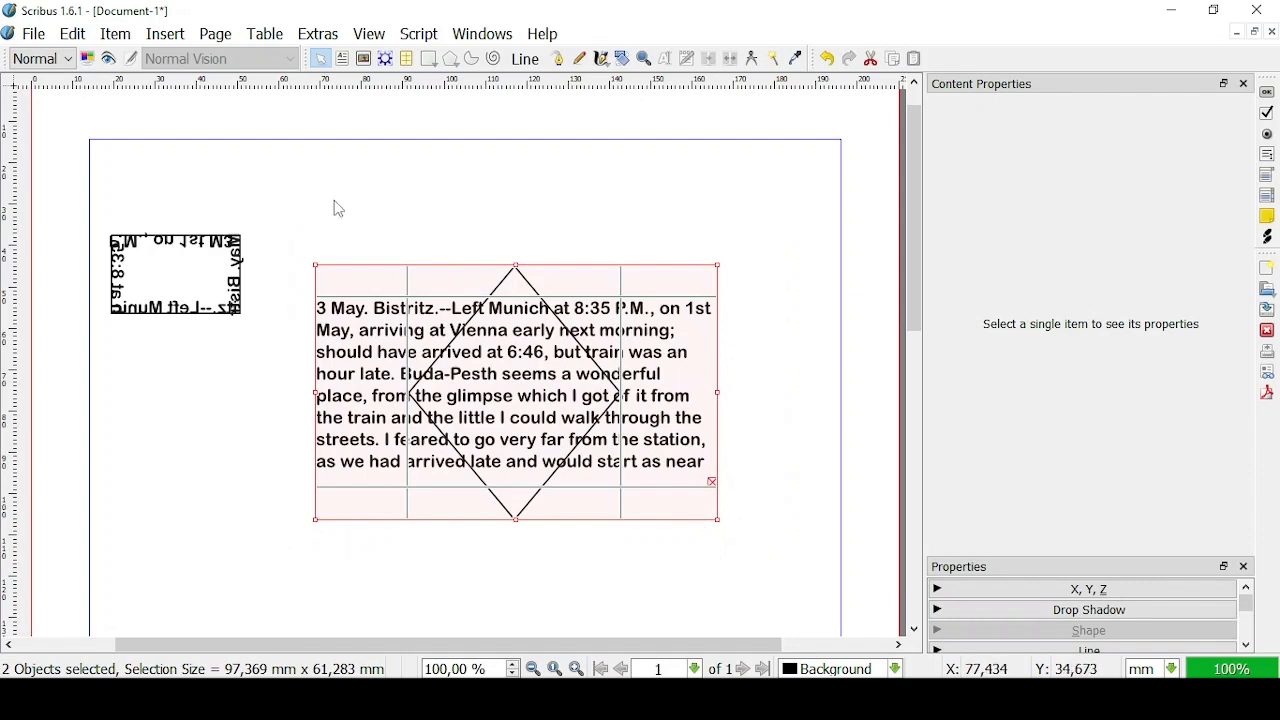
click(115, 36)
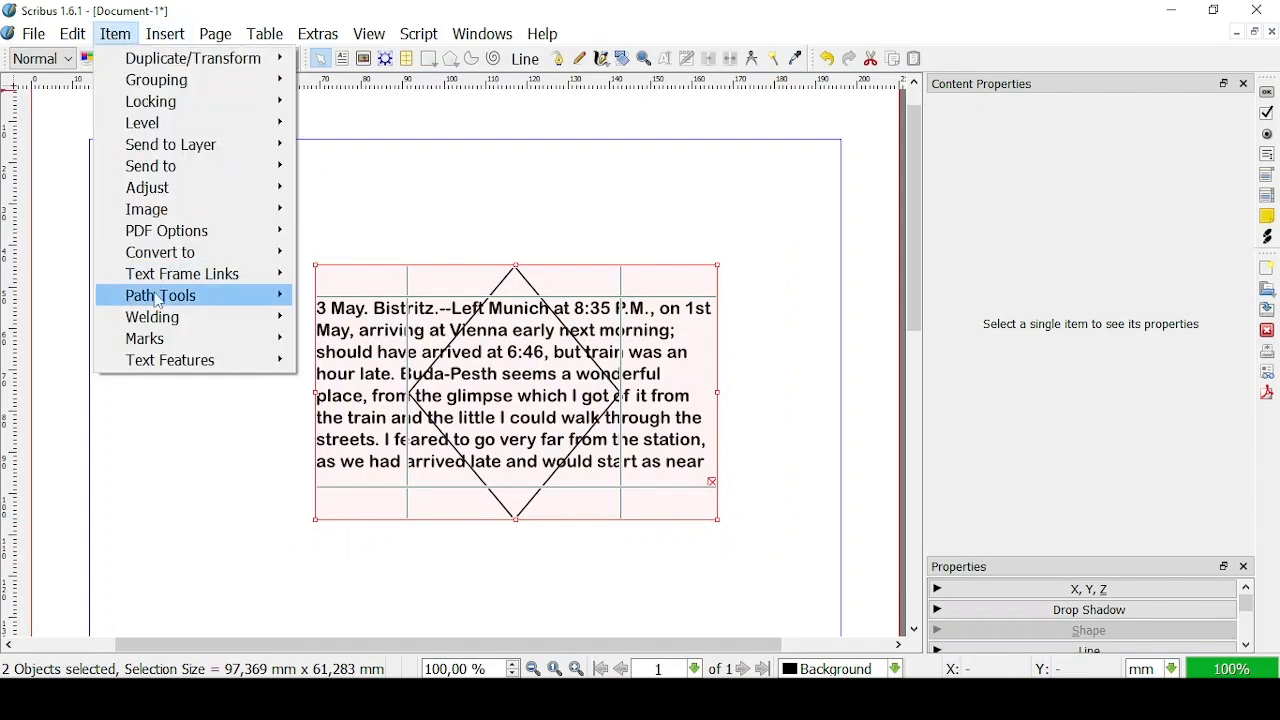
mouse_move(165, 303)
click(345, 340)
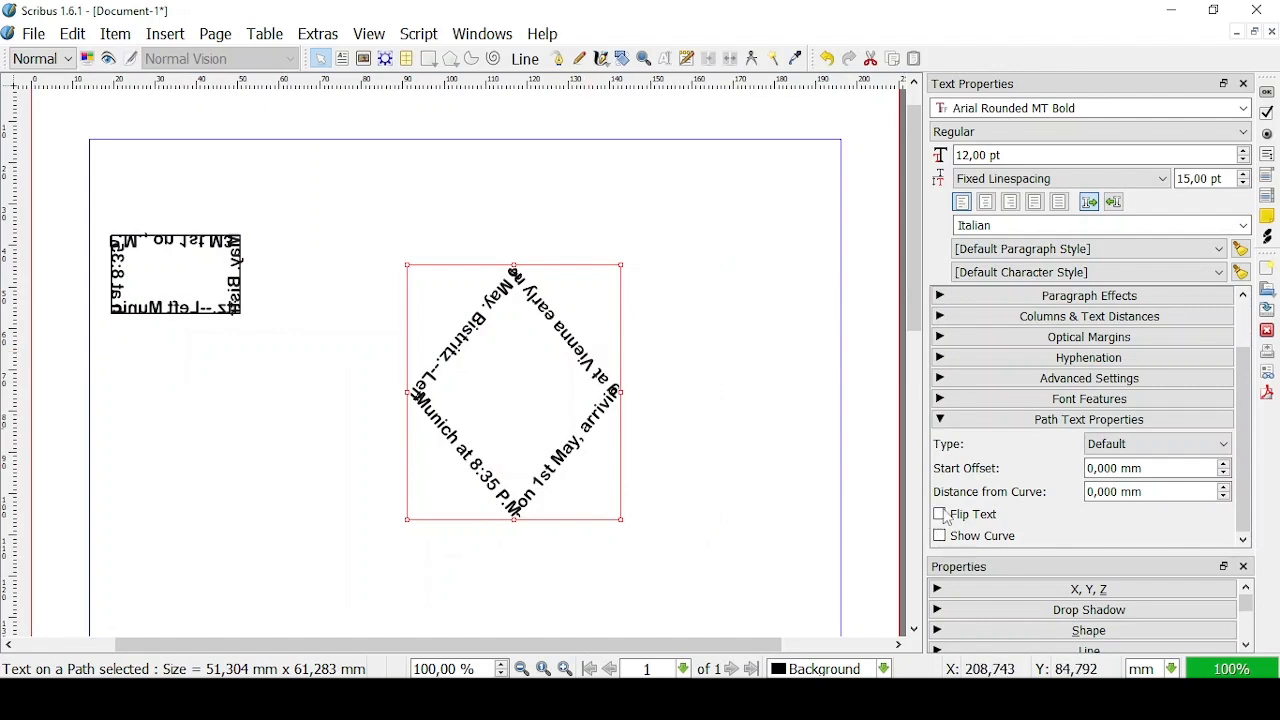
- Try the Stair Step and Skew types on the diamond's path text and return it to Default
click(1200, 444)
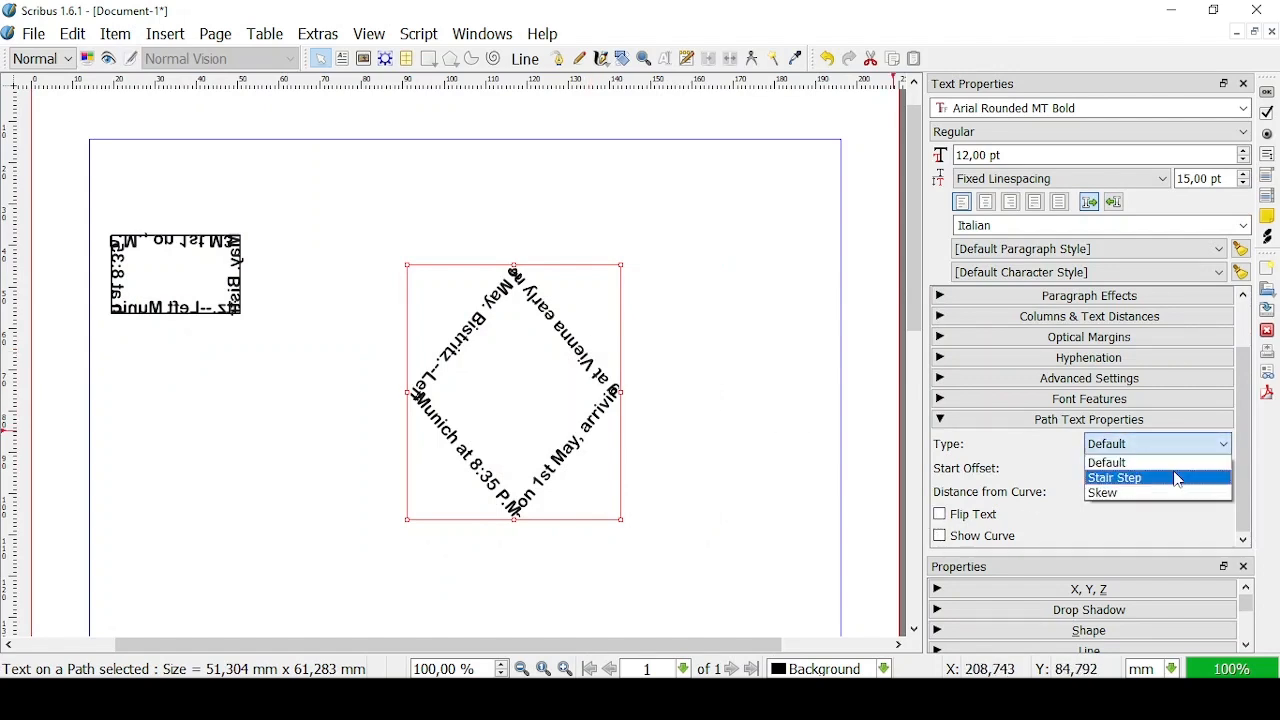
click(1175, 478)
click(1199, 445)
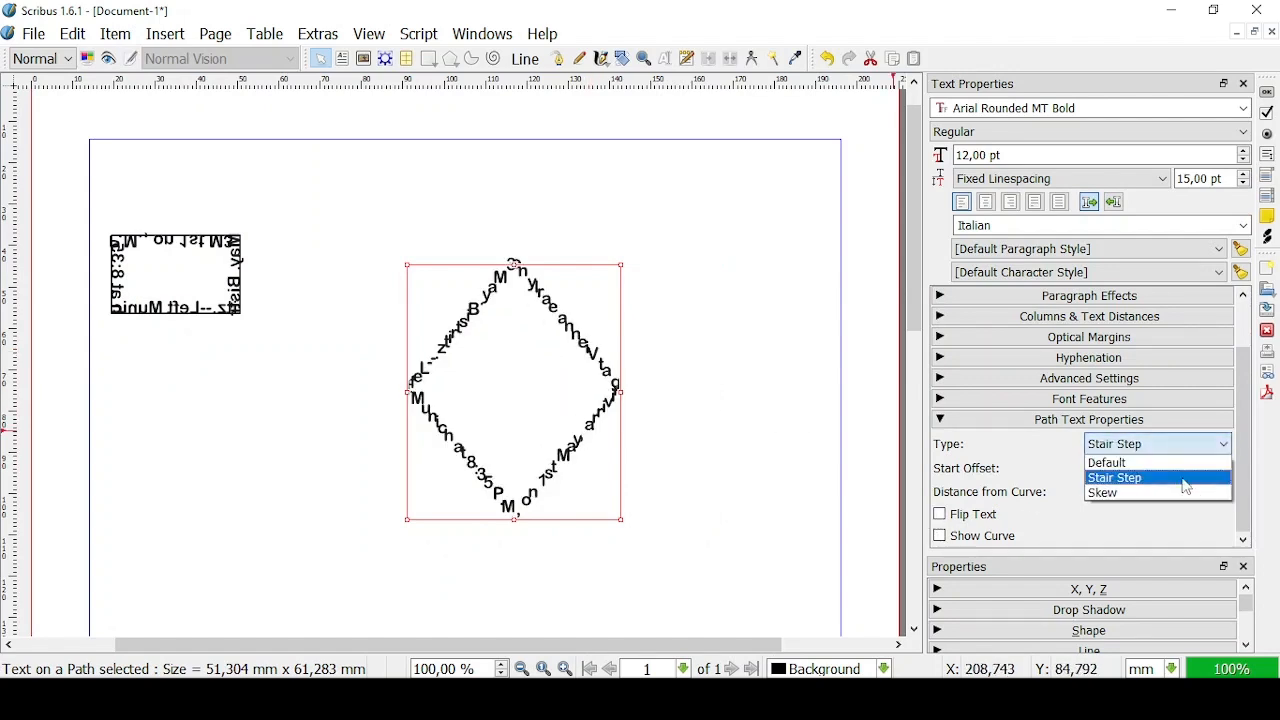
click(1180, 492)
click(1205, 445)
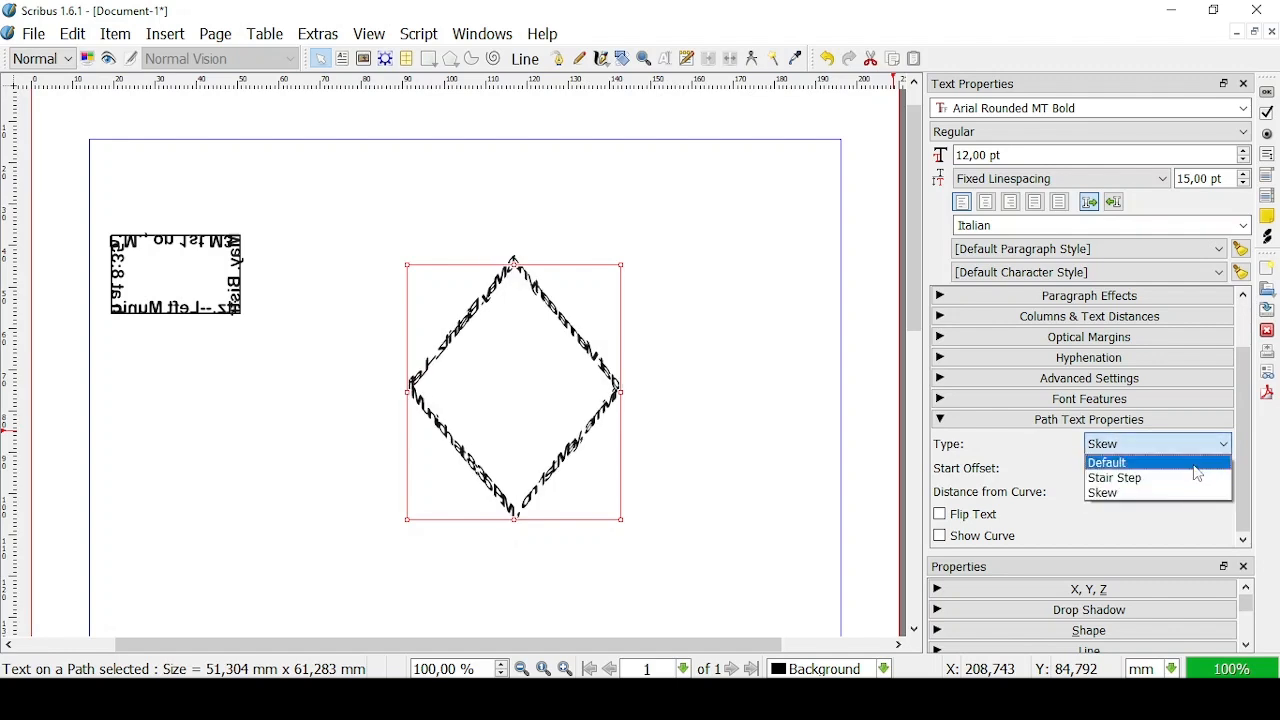
click(1198, 460)
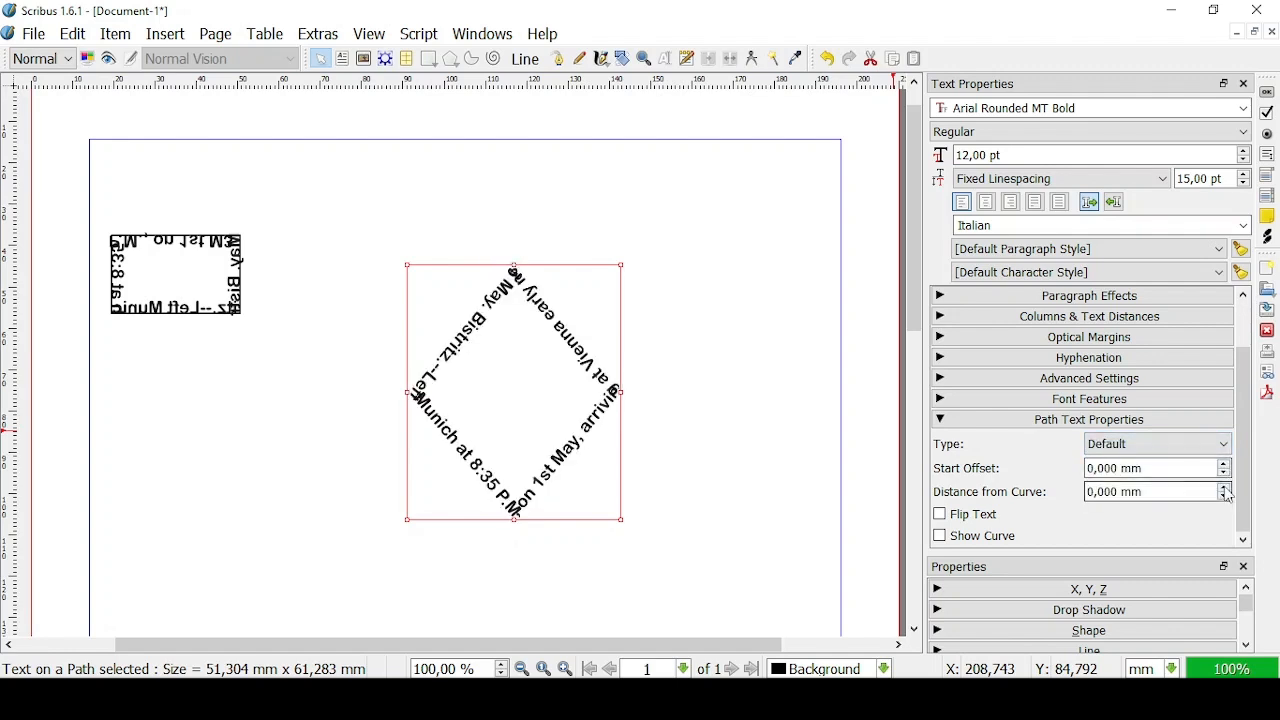
- Try a distance from curve of 8 mm for the diamond's text and reset it to 0 mm
click(1225, 488)
click(1225, 488)
click(1225, 488)
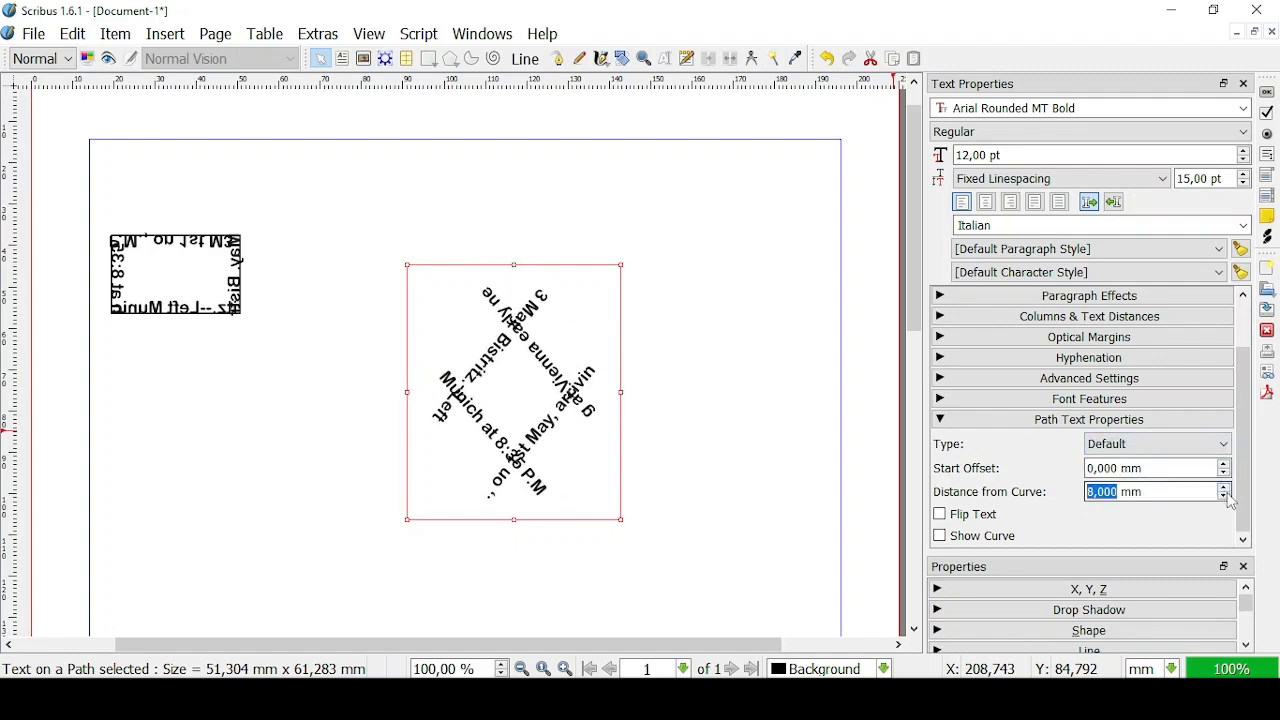
click(1226, 497)
click(1226, 497)
click(1226, 497)
click(1226, 497)
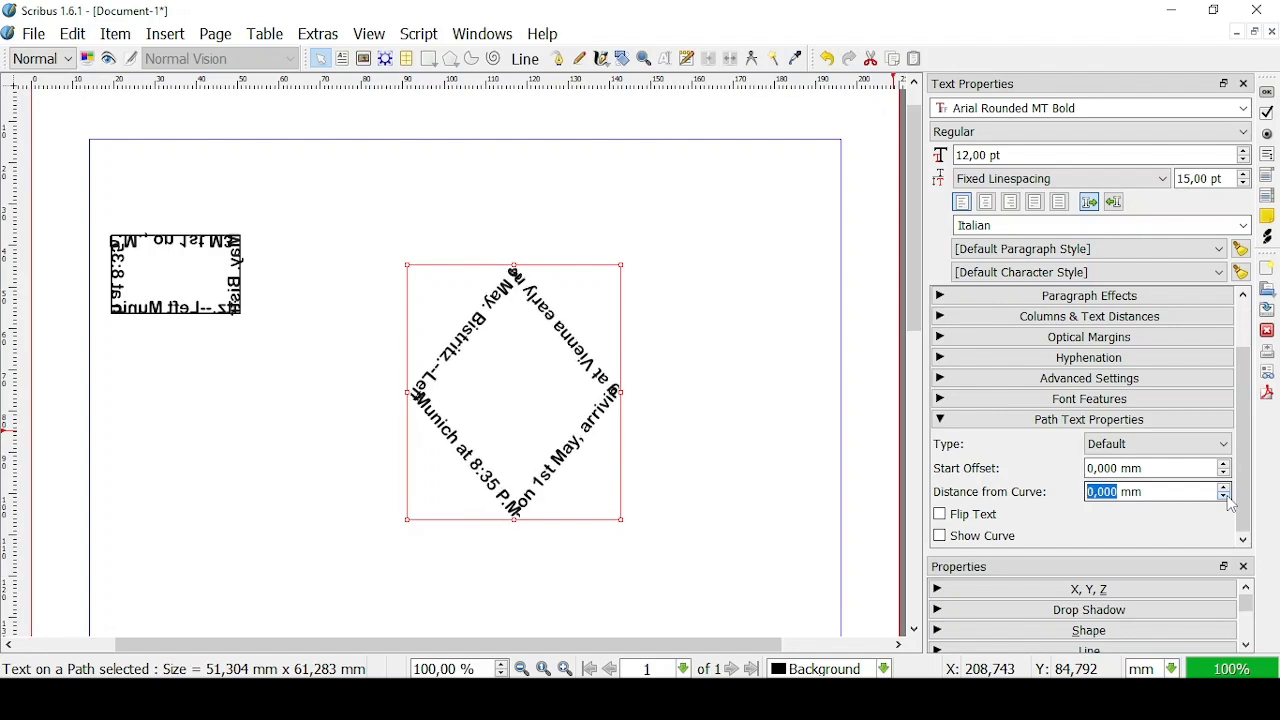
- Flip the diamond's text with its curve shown, and check the page briefly in preview mode
click(941, 517)
click(958, 540)
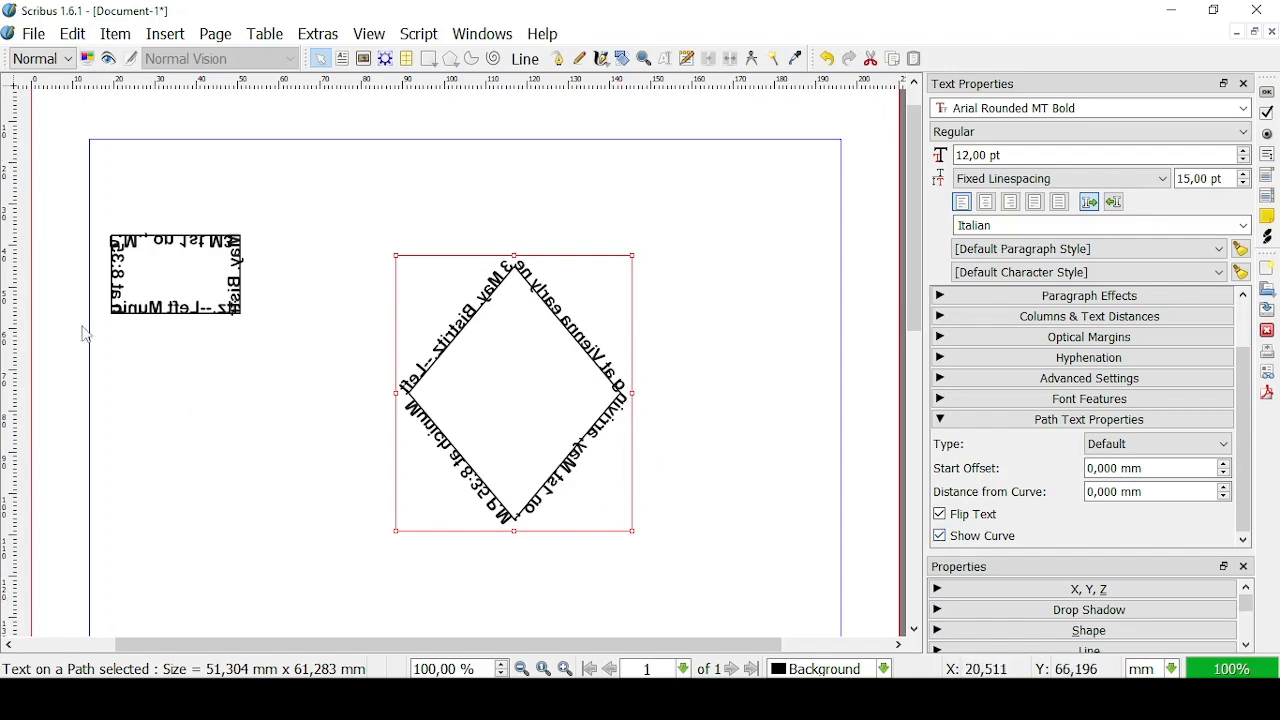
click(108, 58)
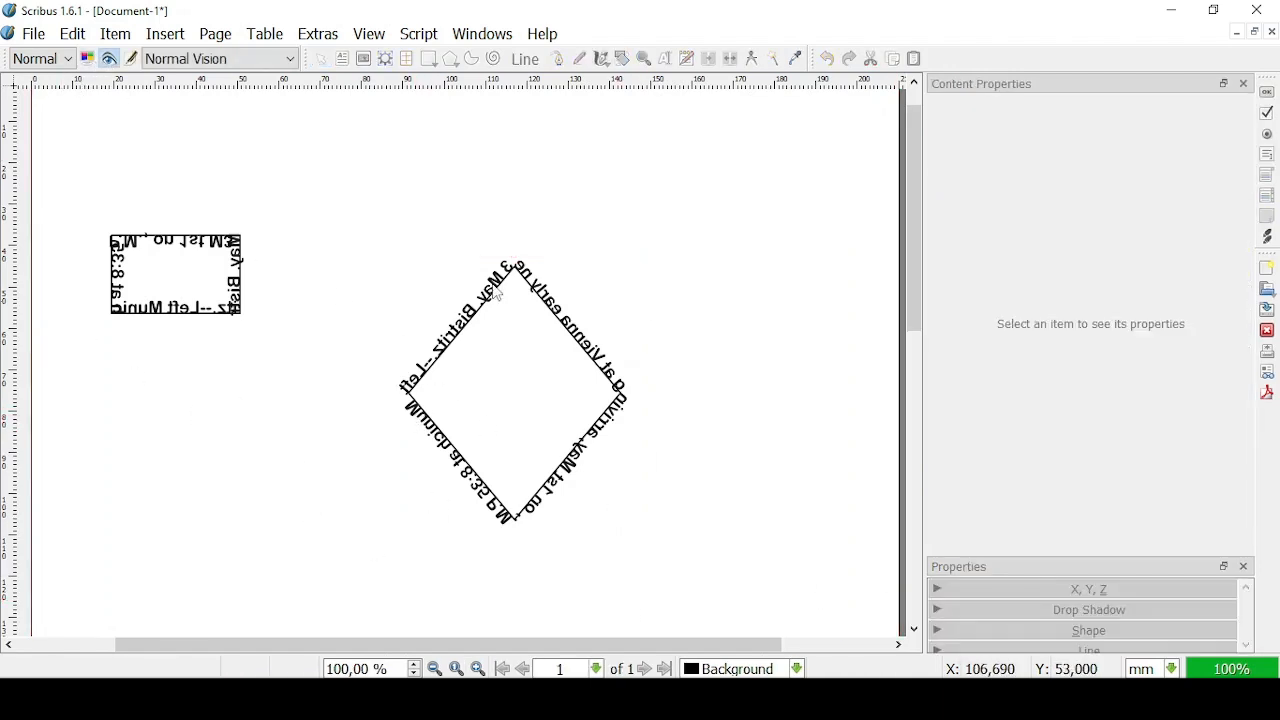
click(108, 58)
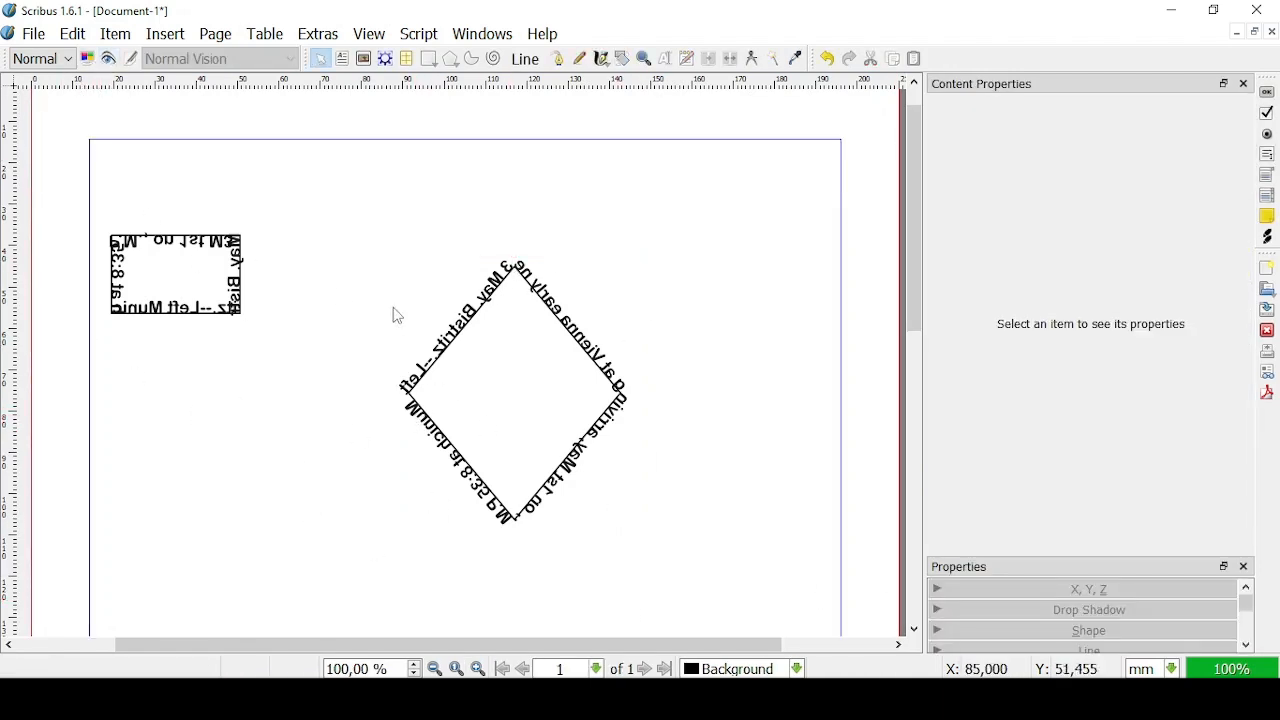
- Move the diamond path text so it overlaps the small rectangle, and draw a spiral about 78 by 77 mm in the freed space
drag(571, 443, 250, 438)
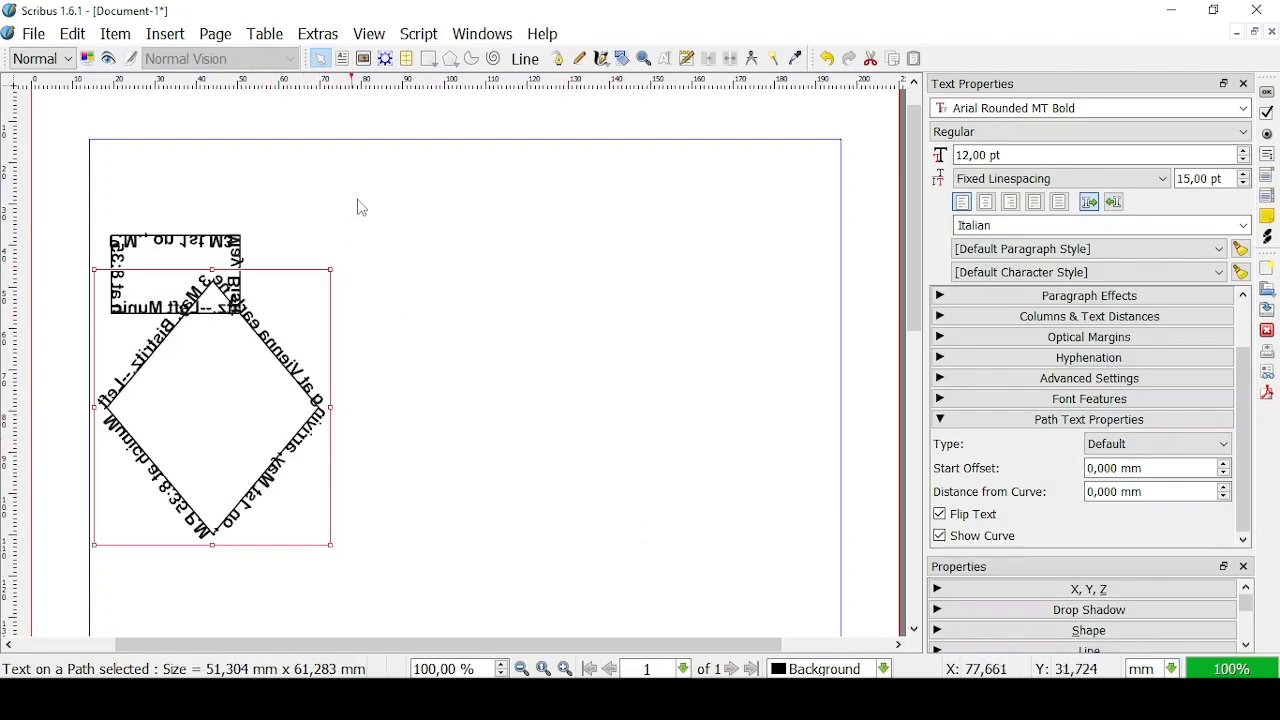
click(493, 60)
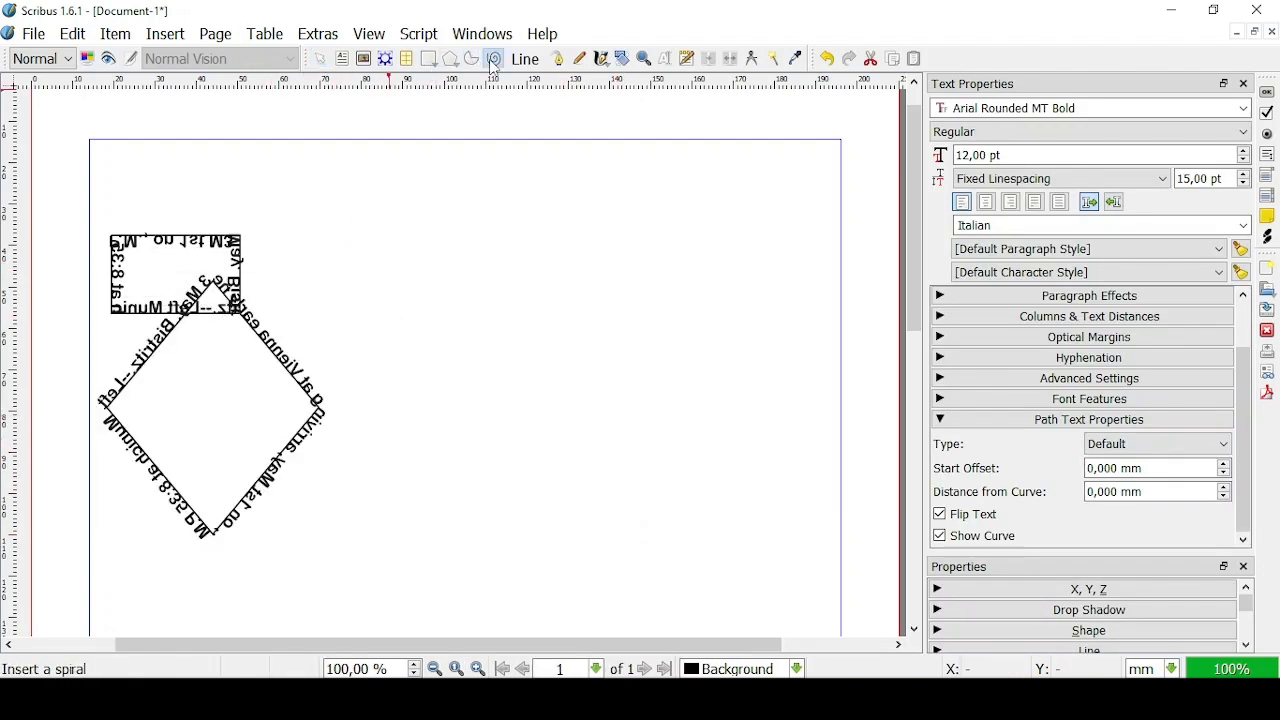
drag(420, 264, 741, 579)
- Add a text frame about 99 by 44 mm over the spiral and fill it with one paragraph of English (UK) sample text
click(342, 58)
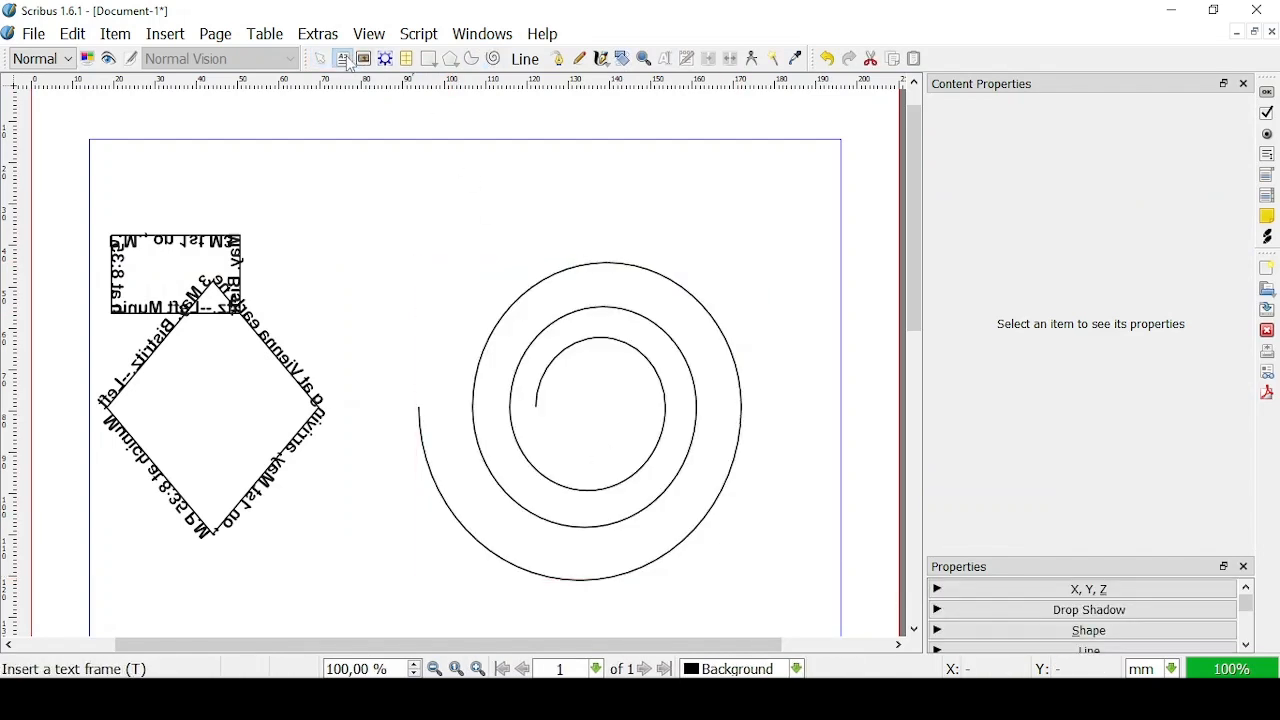
drag(359, 163, 769, 346)
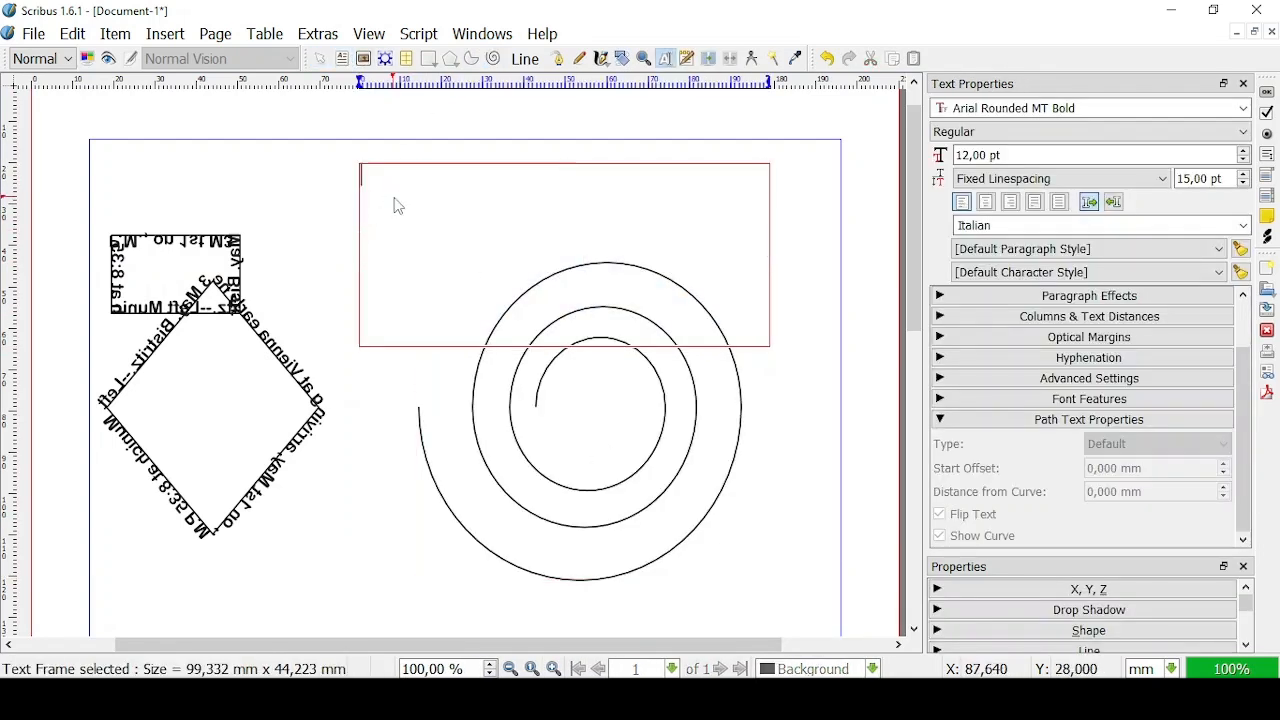
right_click(388, 190)
click(456, 352)
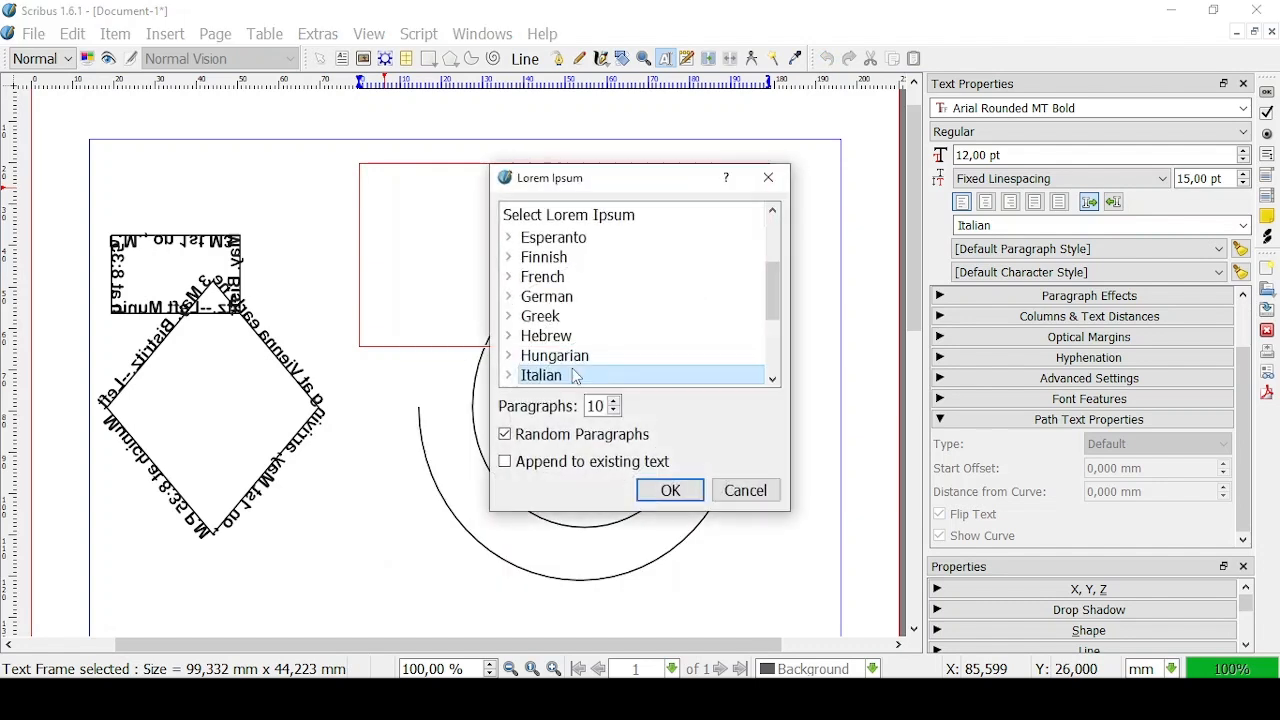
click(614, 411)
drag(771, 286, 768, 255)
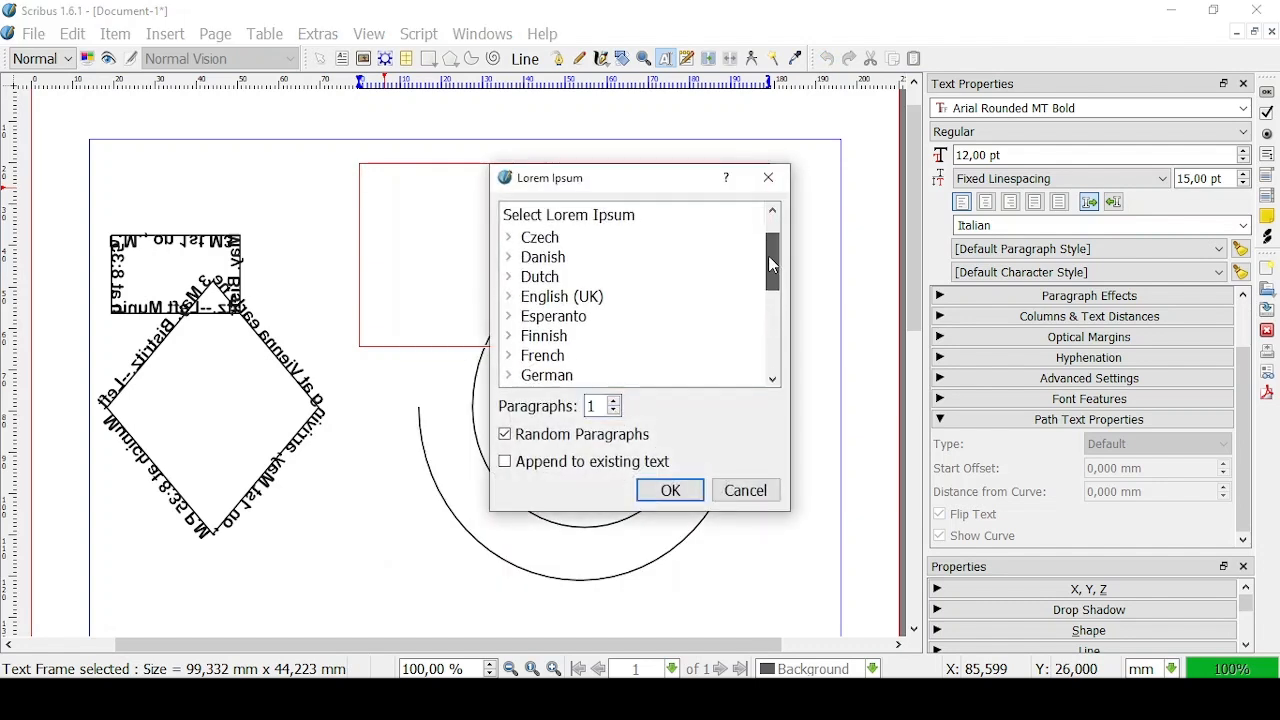
double_click(672, 296)
- Select the new text frame together with the spiral and attach the text to the spiral path
drag(330, 152, 816, 636)
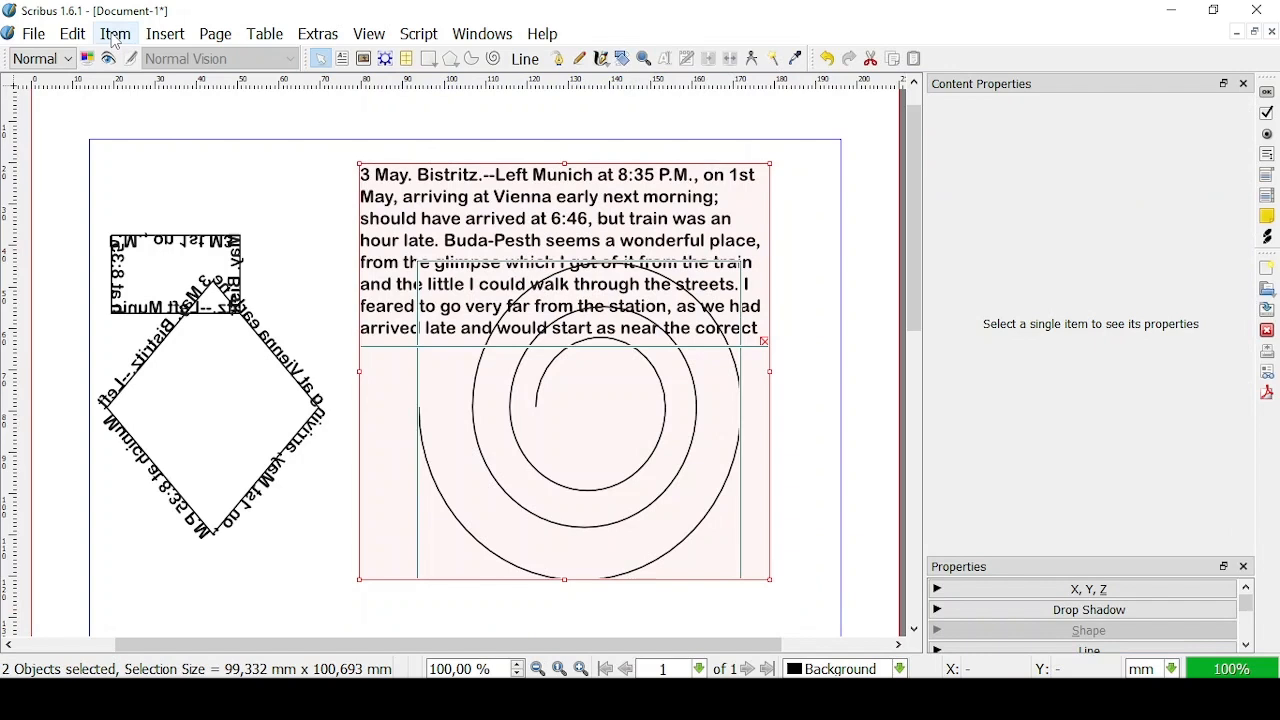
click(115, 36)
mouse_move(205, 296)
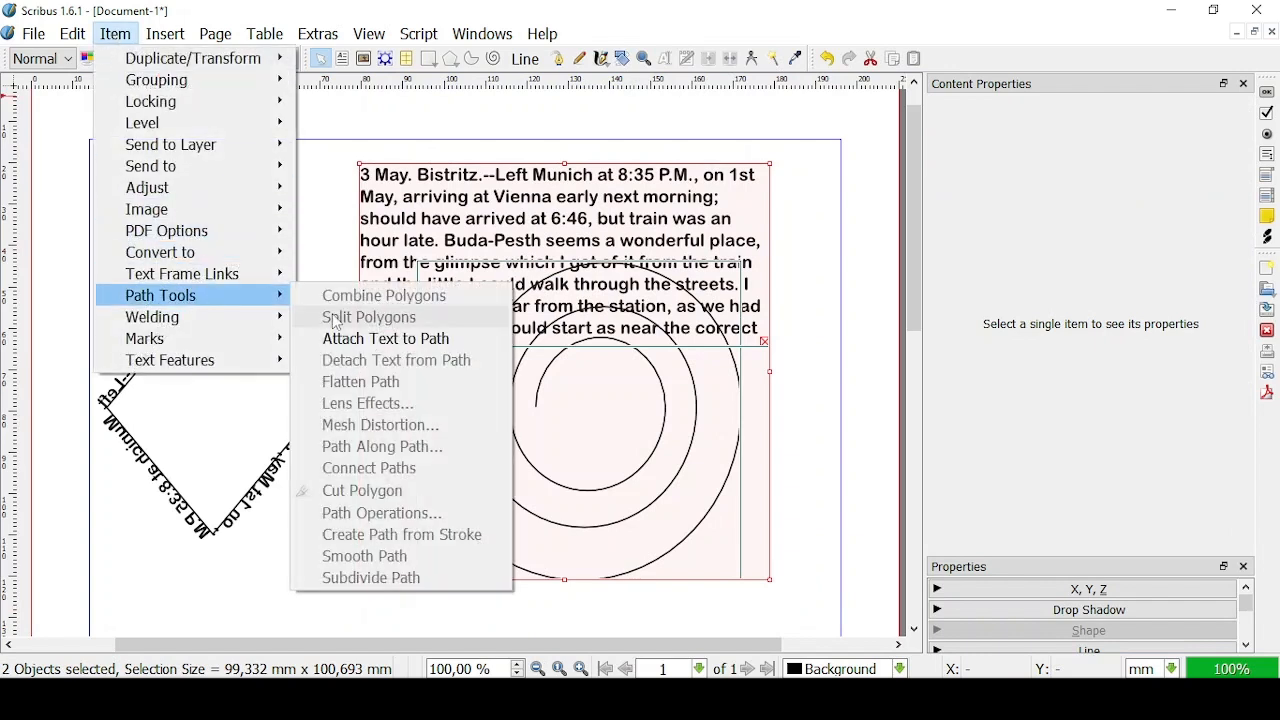
click(350, 340)
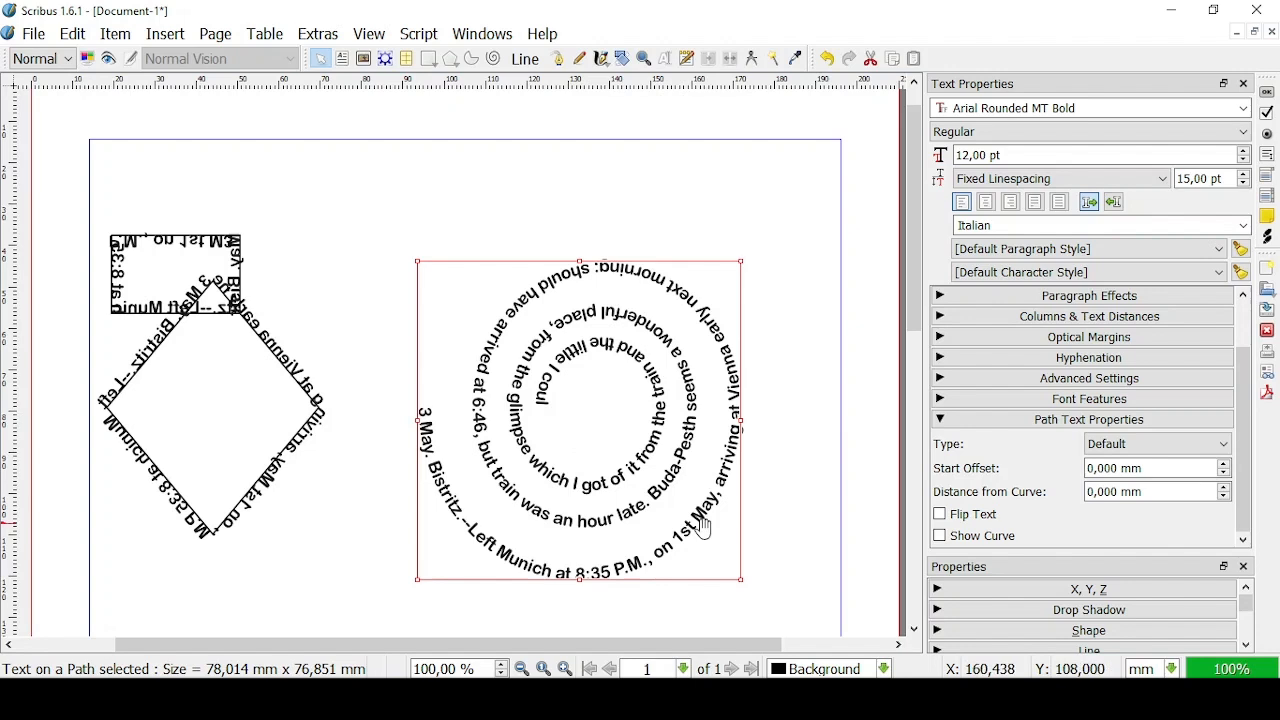
- Enlarge the spiral path text to about 91 by 82 mm and show its curve
drag(417, 582, 348, 608)
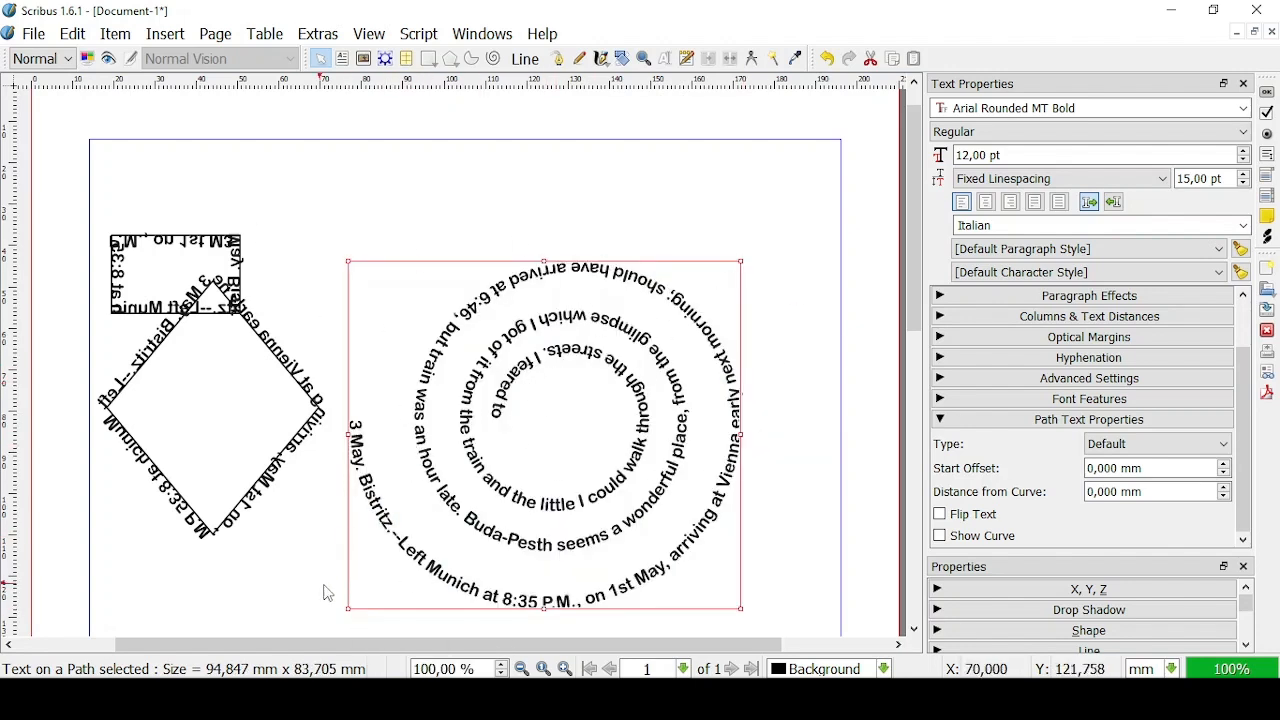
drag(348, 608, 365, 602)
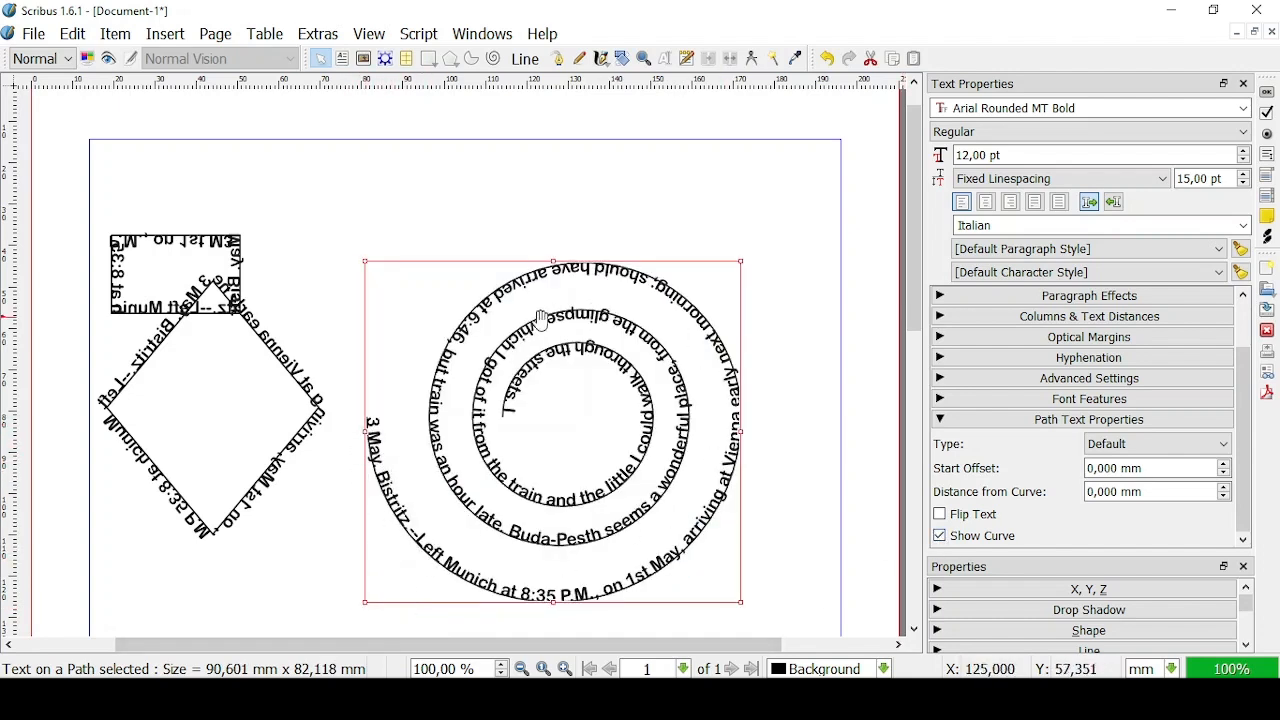
- Try flipping the spiral's text, turn the flip off again, and raise the distance from curve to 5 mm
click(940, 514)
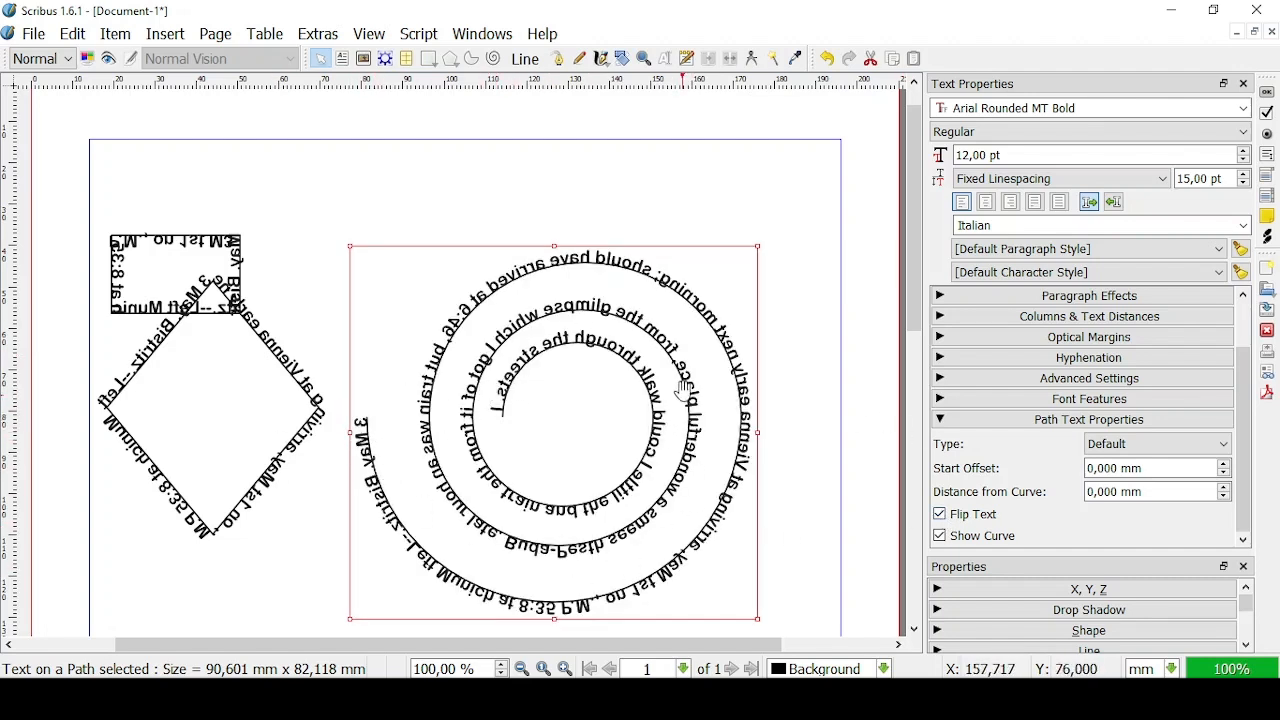
click(940, 514)
click(1224, 487)
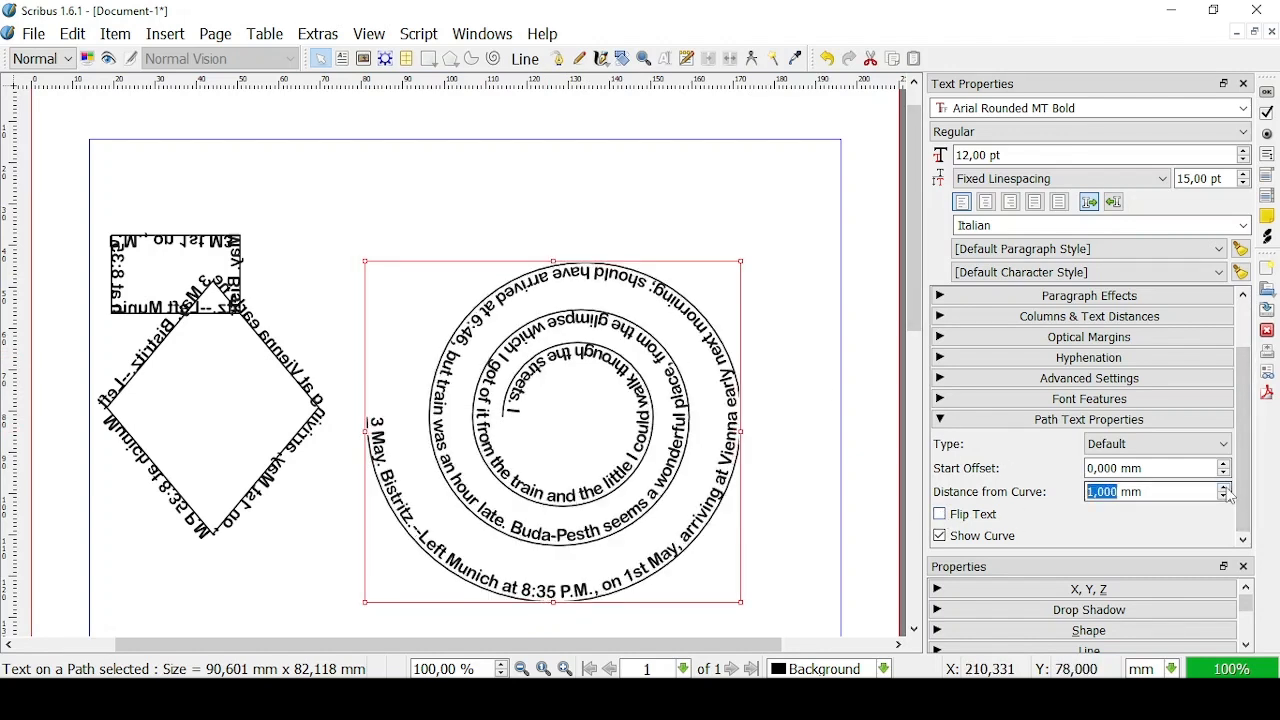
click(1225, 488)
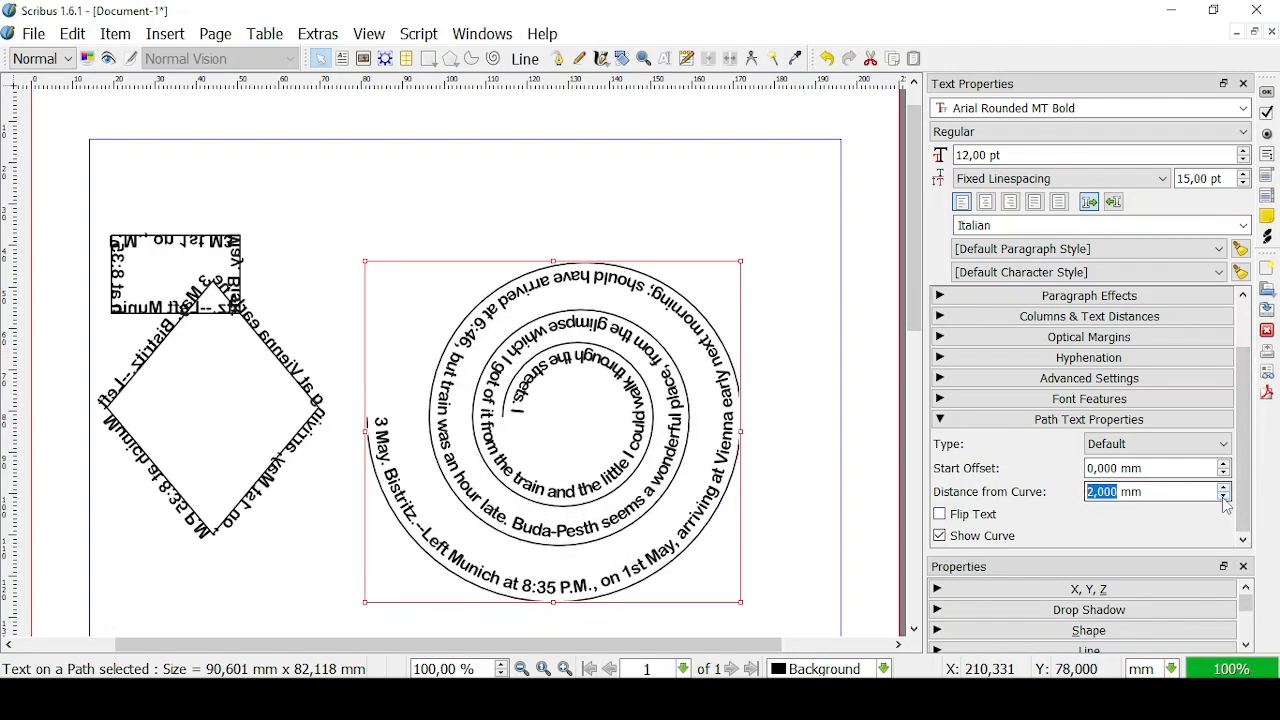
click(1223, 488)
click(1223, 488)
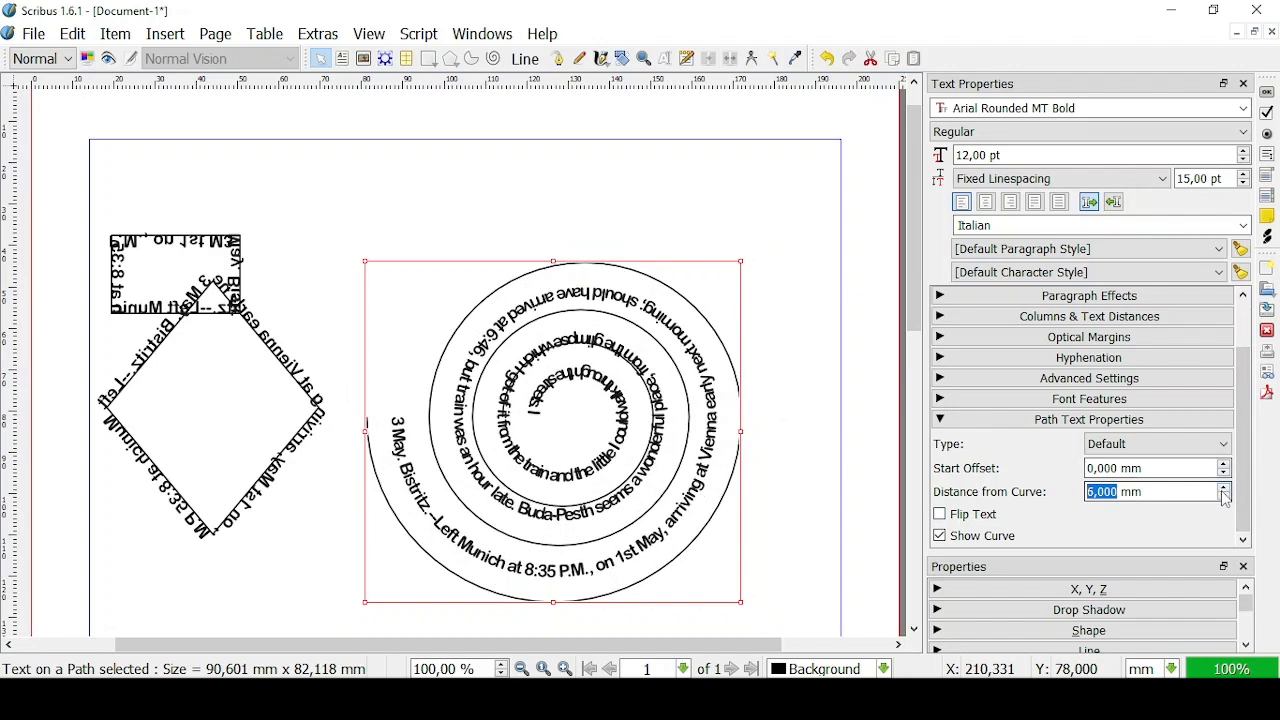
- Set the spiral path text's distance from curve to 3 mm and its start offset to 18 mm
click(1224, 497)
click(1224, 464)
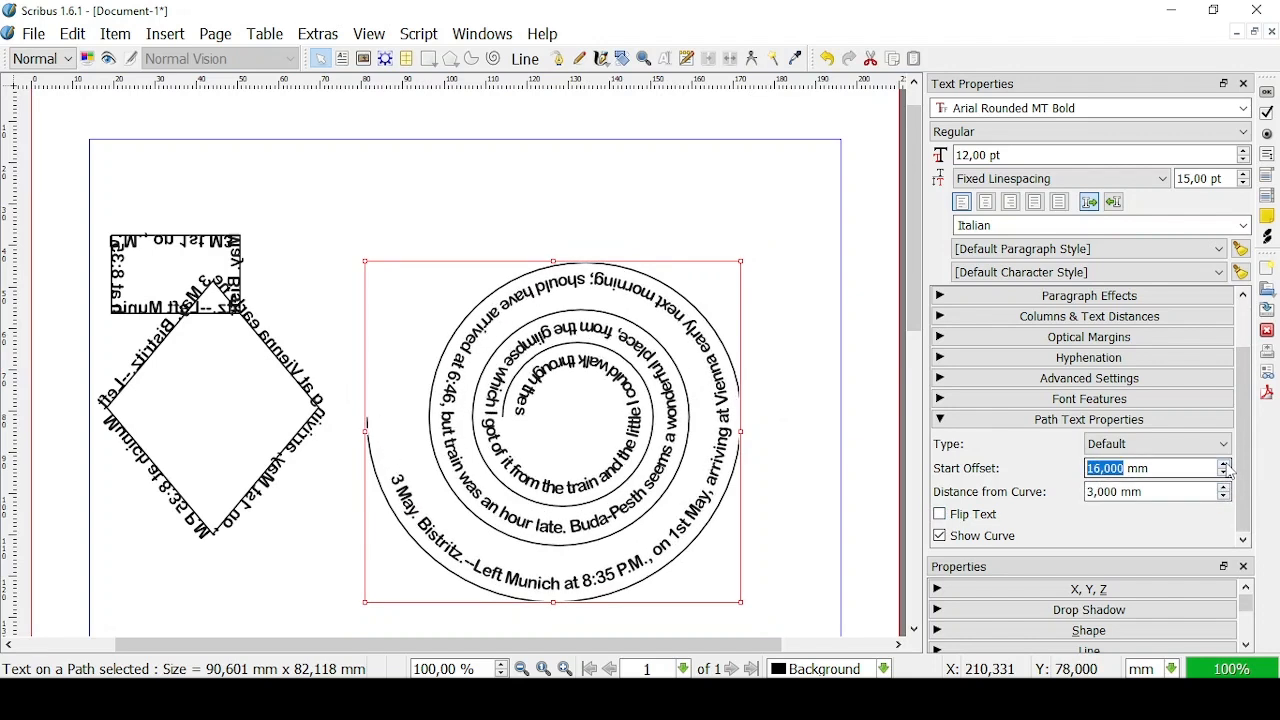
click(1225, 465)
click(1225, 465)
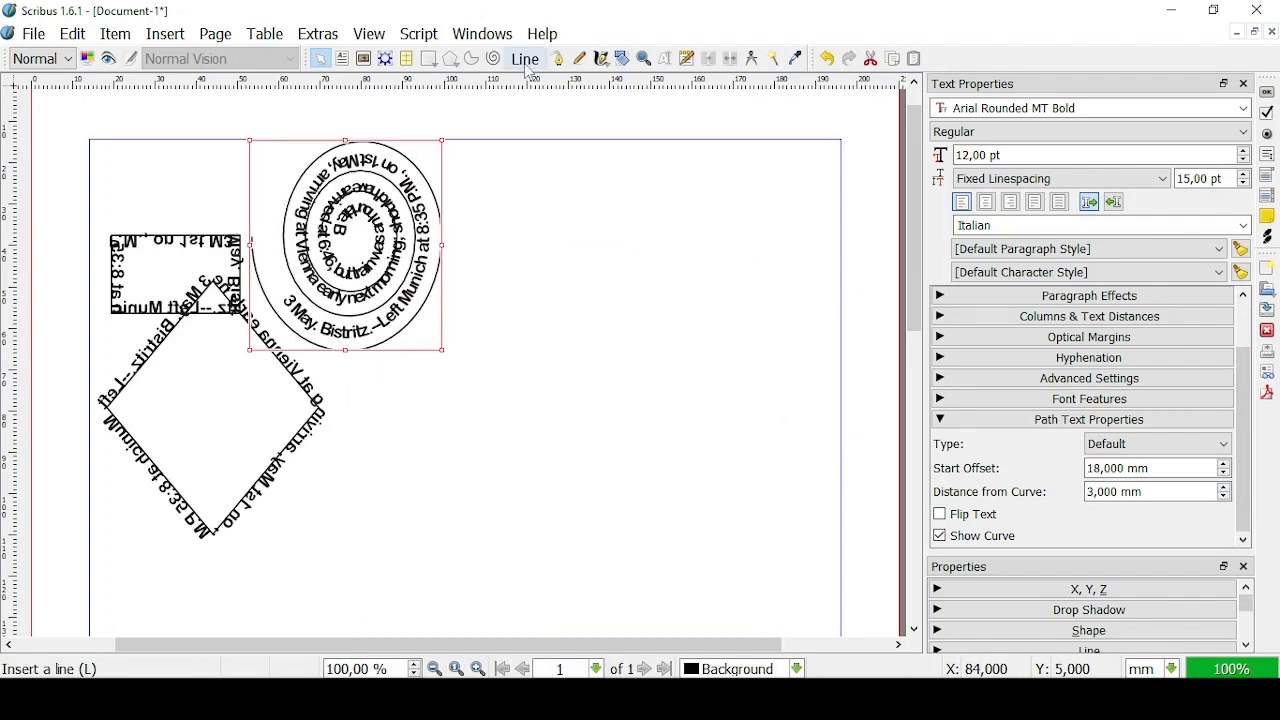
- Draw a looping calligraphic line about 154 by 86 mm in the empty lower part of the page
click(601, 60)
scroll(460, 537, down, 10)
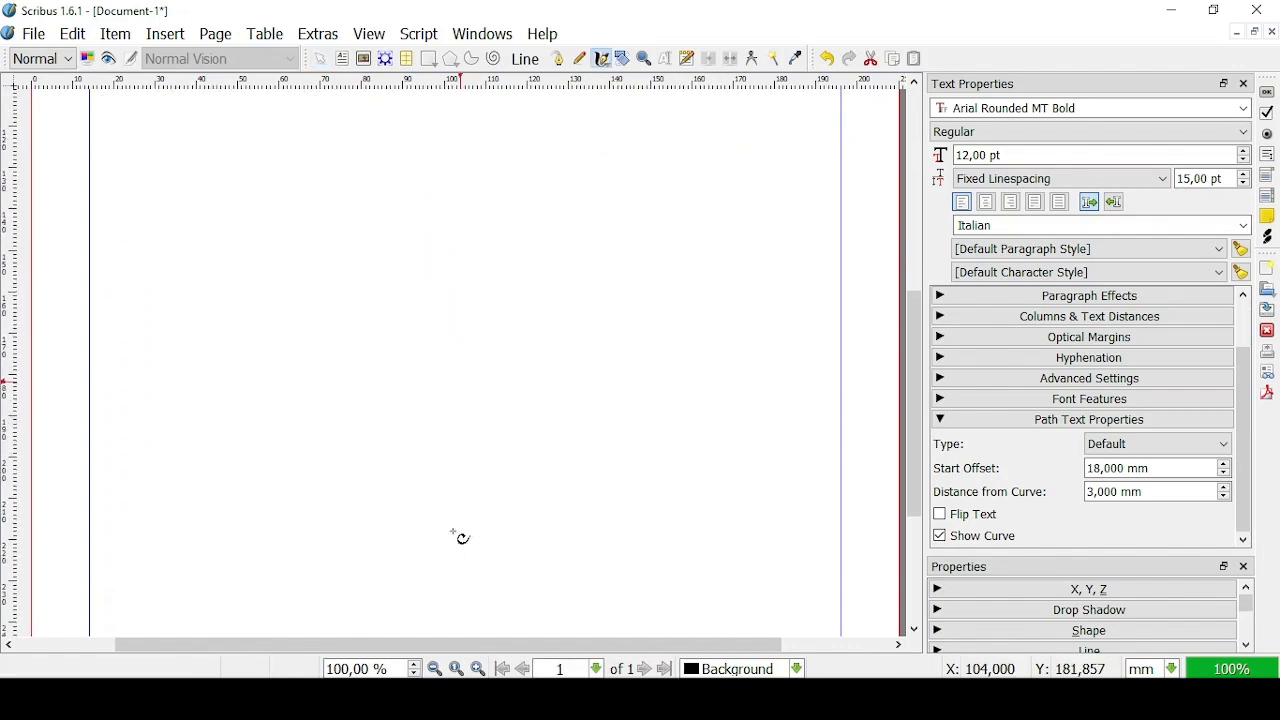
mouse_move(180, 414)
mouse_down()
mouse_move(211, 349)
mouse_move(329, 328)
mouse_move(387, 363)
mouse_move(405, 453)
mouse_move(309, 521)
mouse_move(231, 485)
mouse_move(239, 415)
mouse_move(413, 403)
mouse_move(573, 491)
mouse_move(727, 487)
mouse_move(785, 385)
mouse_move(702, 296)
mouse_move(609, 356)
mouse_move(706, 410)
mouse_move(802, 318)
mouse_move(778, 189)
mouse_up()
- Add a text frame about 98 by 48 mm over the calligraphic line and fill it with sample text
click(343, 62)
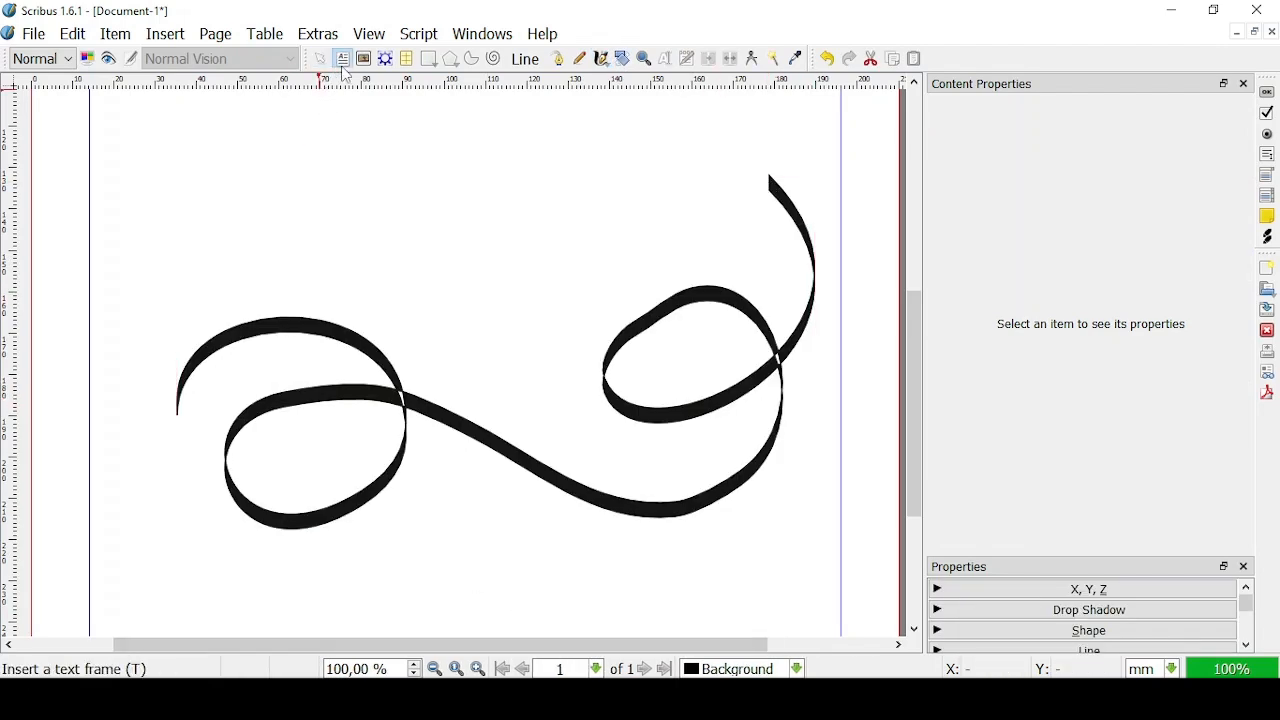
drag(236, 127, 640, 326)
right_click(361, 166)
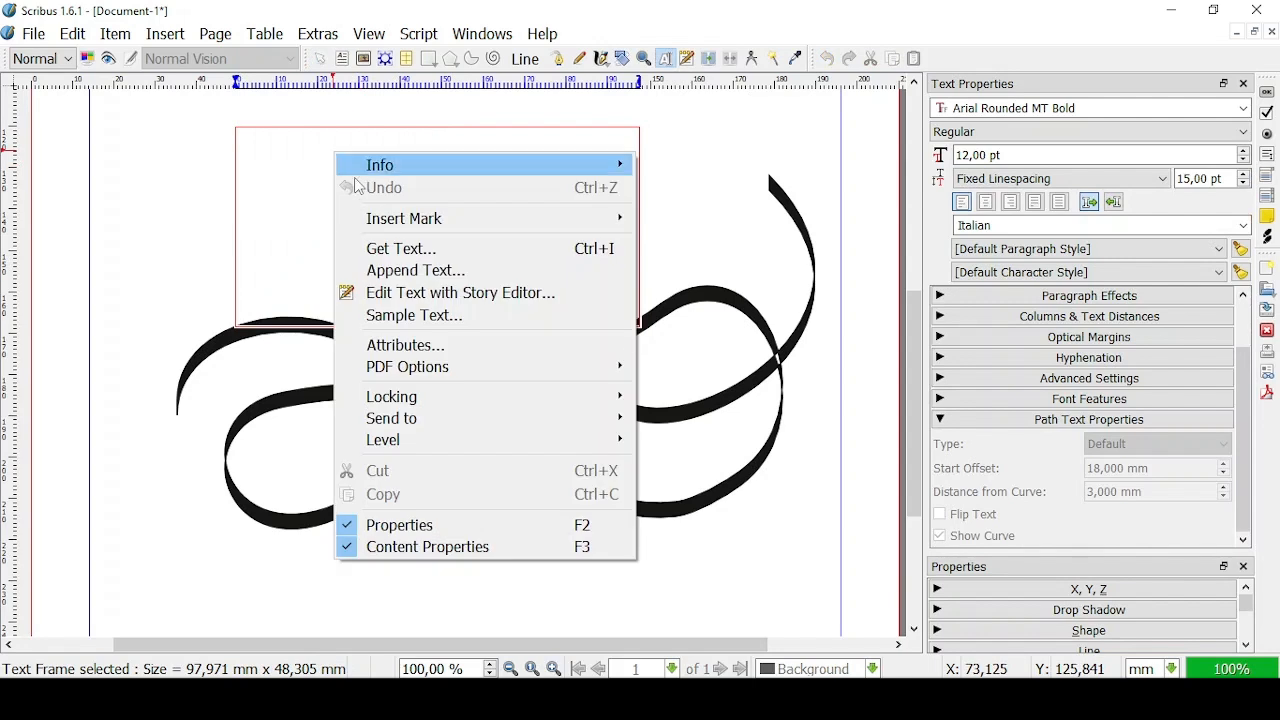
click(420, 318)
double_click(556, 256)
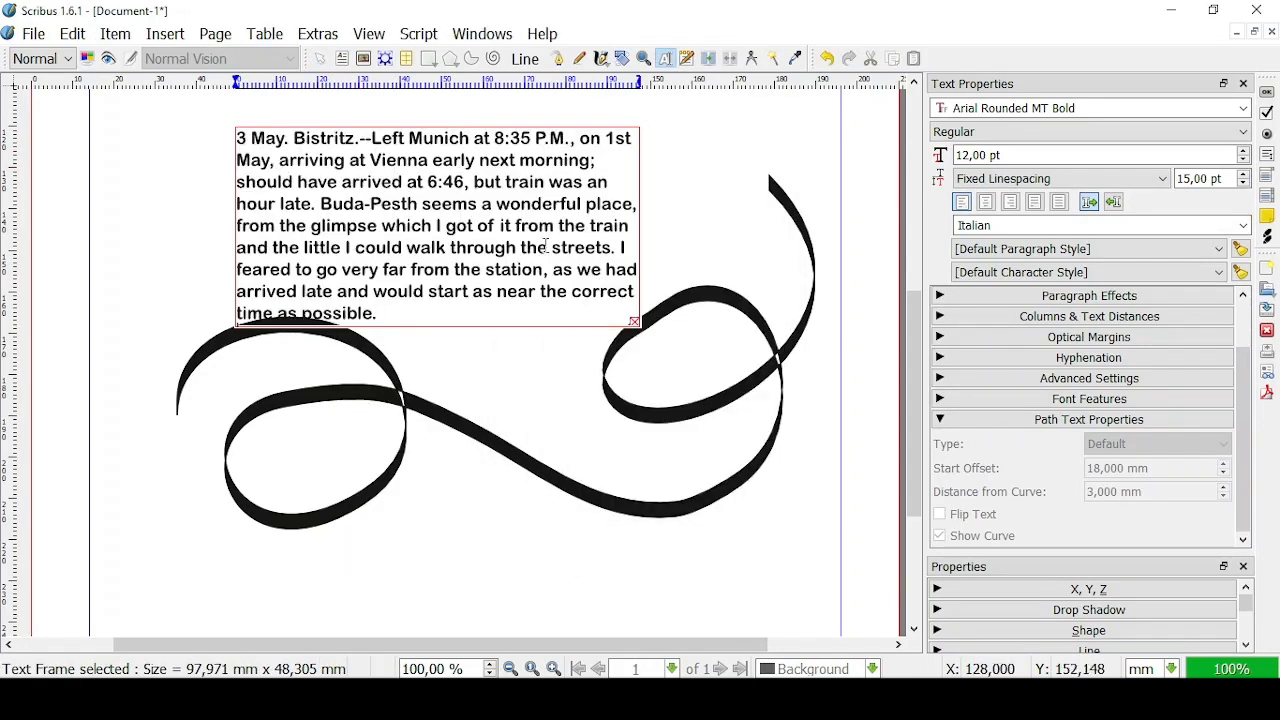
- Attach the new frame's text to the calligraphic line and show the curve
drag(162, 106, 838, 574)
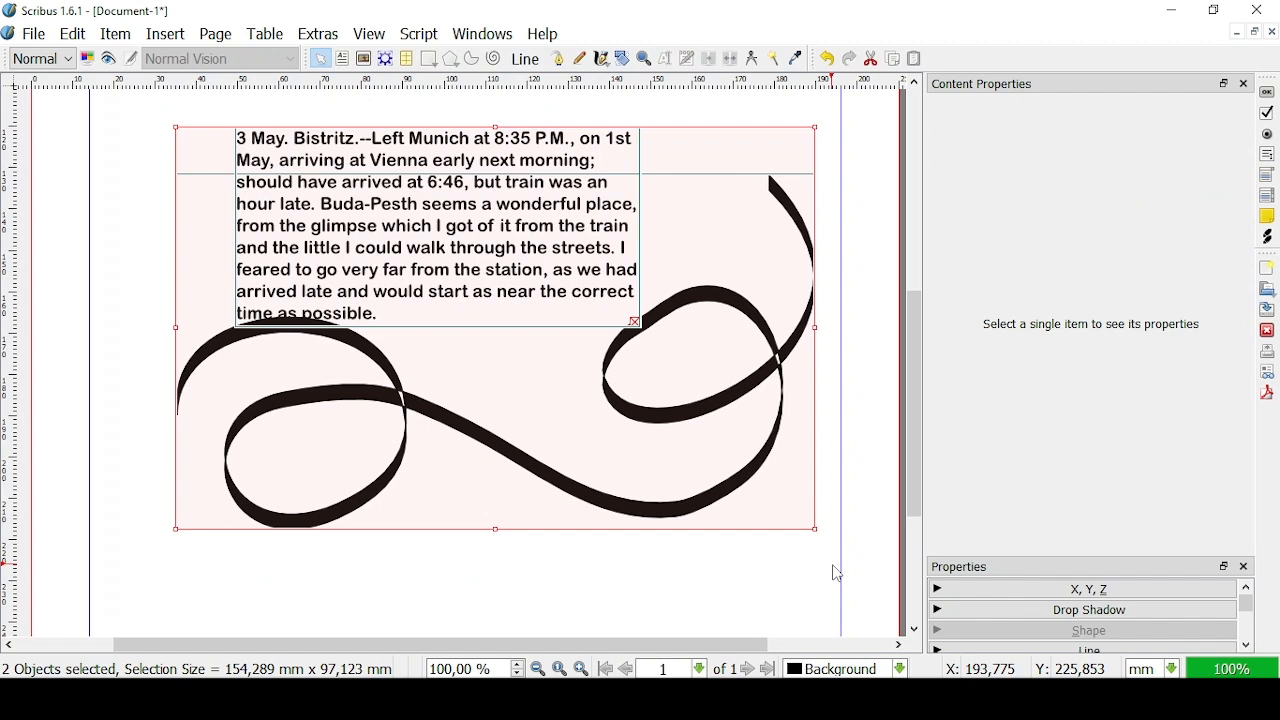
click(116, 34)
mouse_move(245, 301)
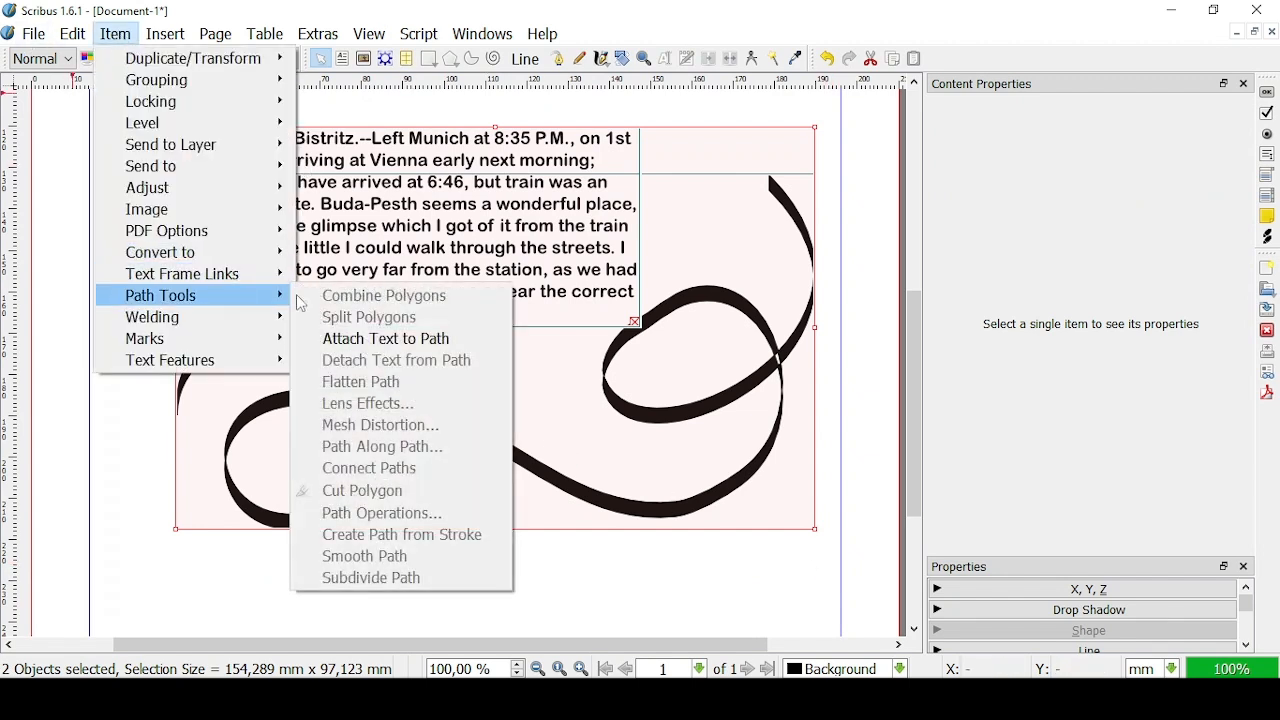
click(357, 345)
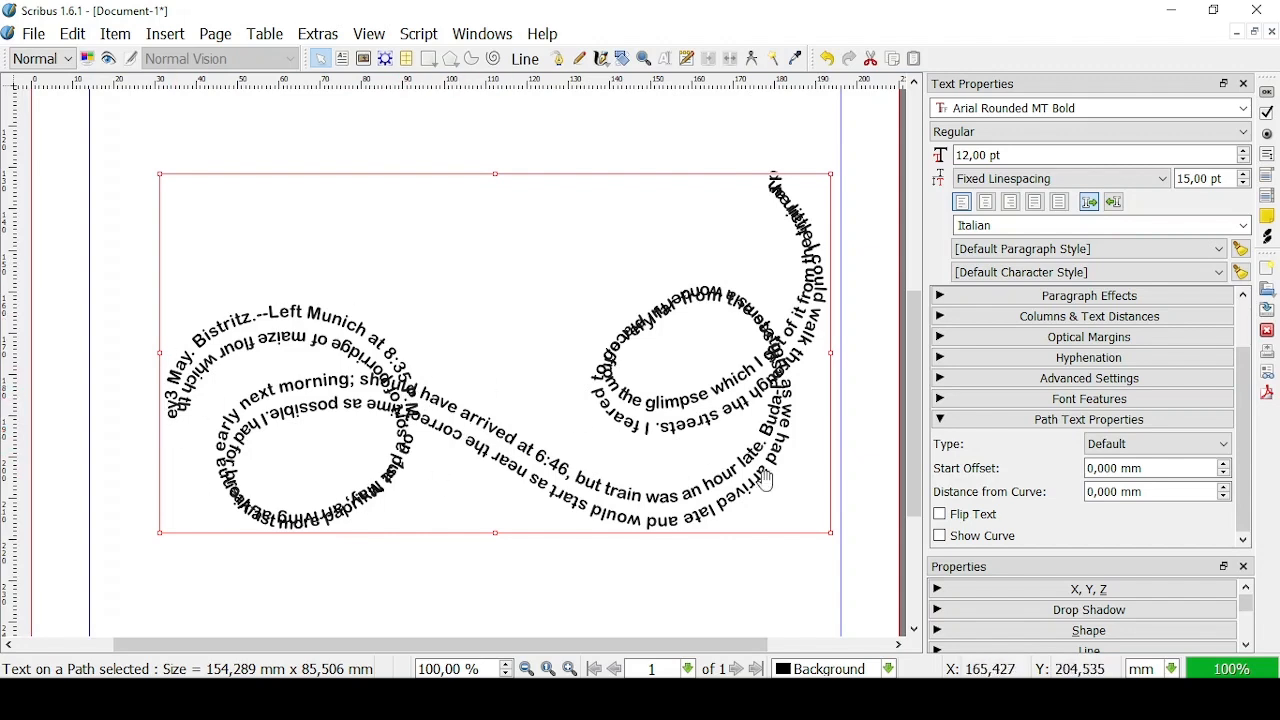
click(940, 537)
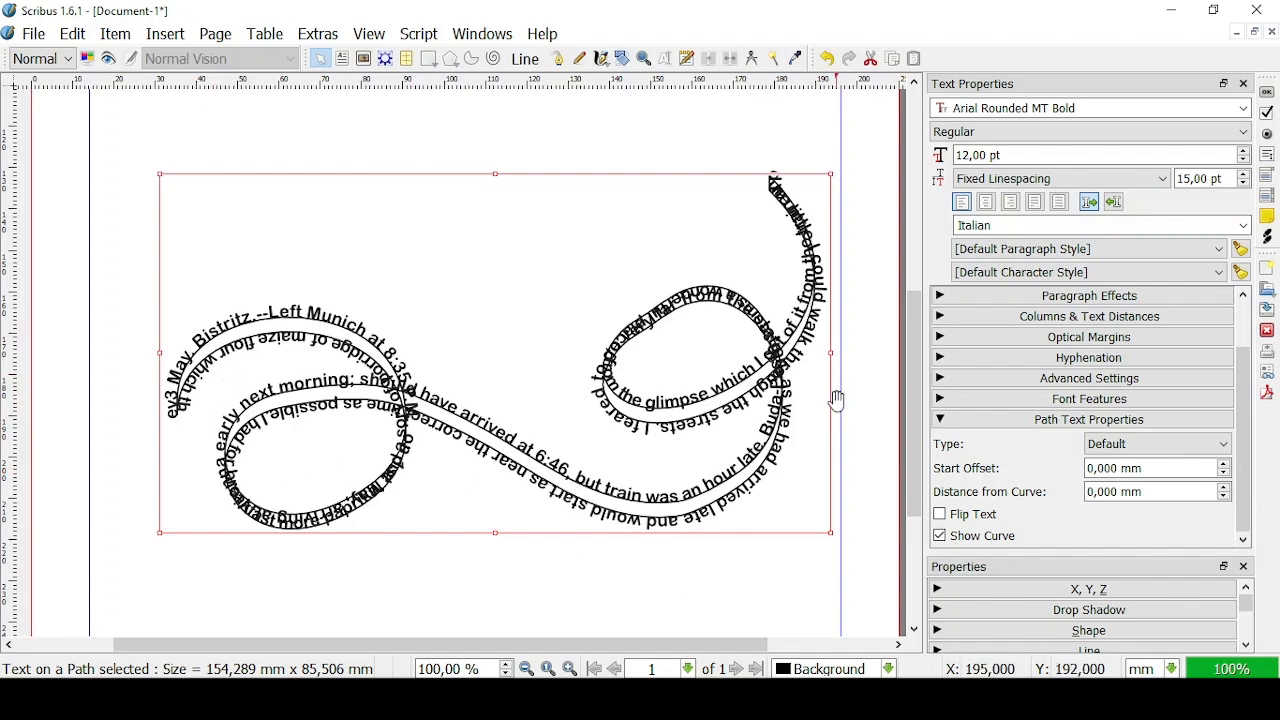
- Move the calligraphic path text up the page and draw a looping freehand line about 154 by 71 mm below it
drag(823, 527, 776, 140)
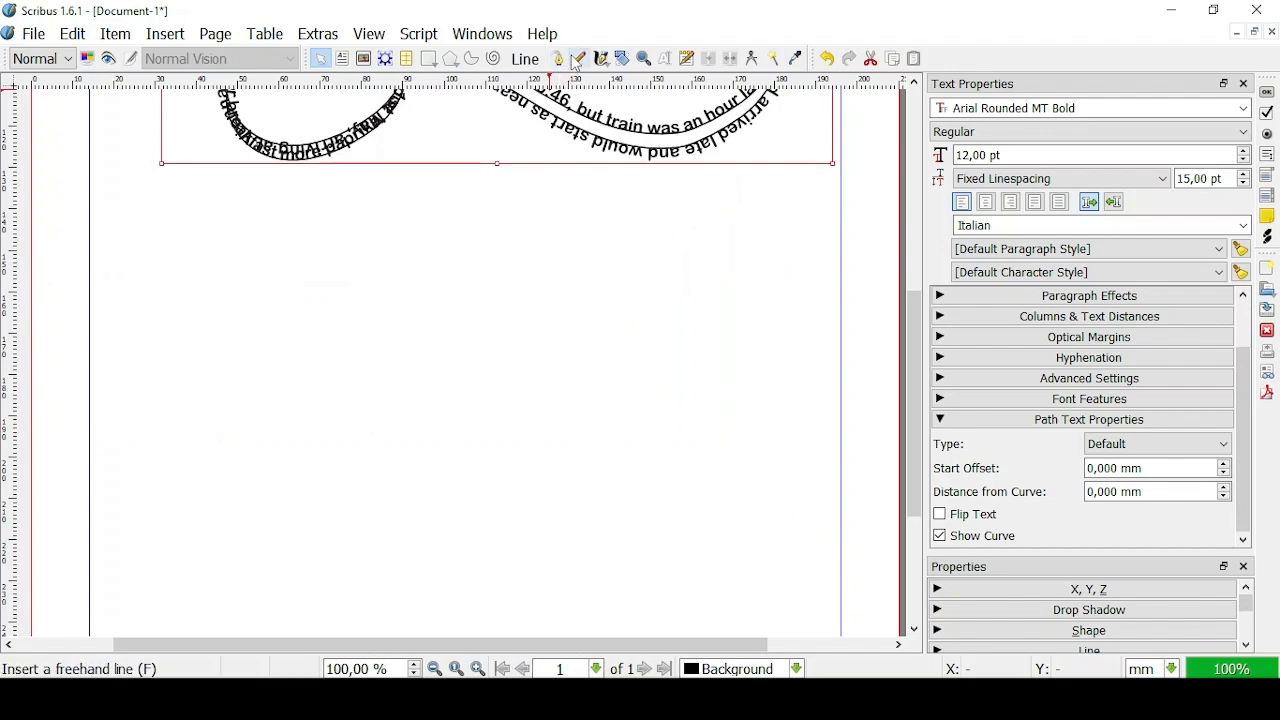
click(580, 60)
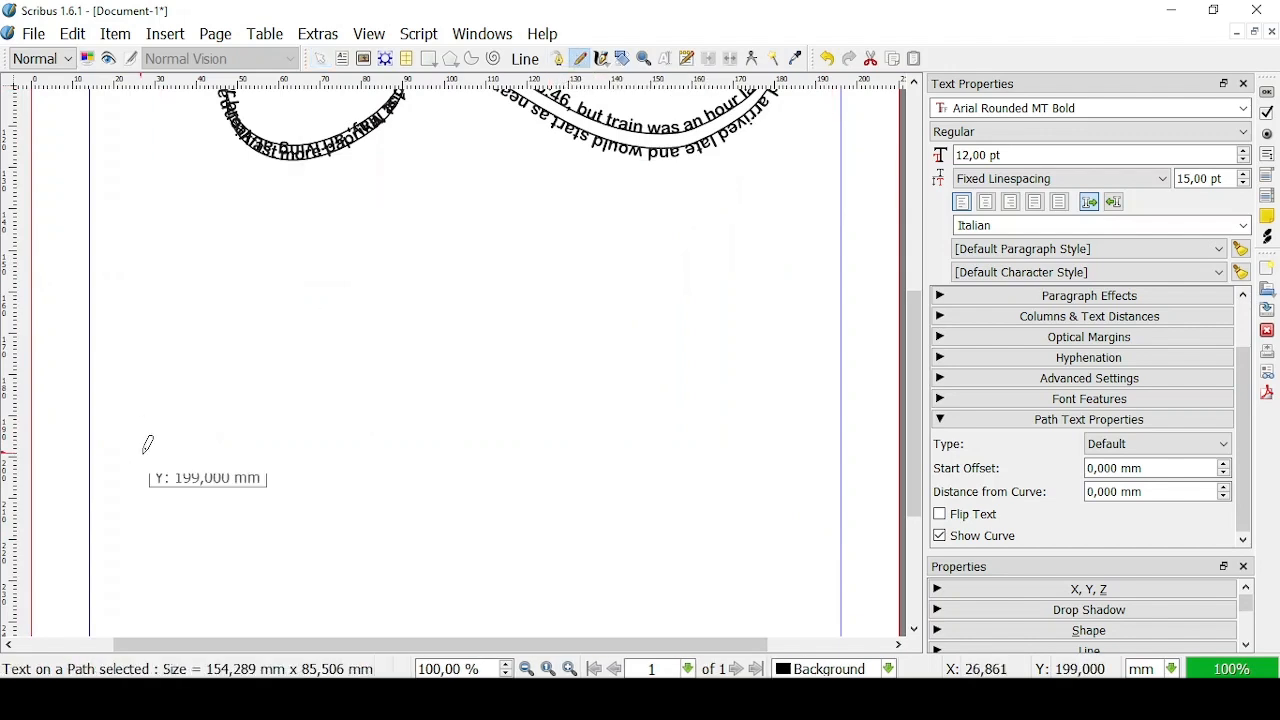
mouse_move(123, 425)
mouse_down()
mouse_move(134, 377)
mouse_move(248, 327)
mouse_up()
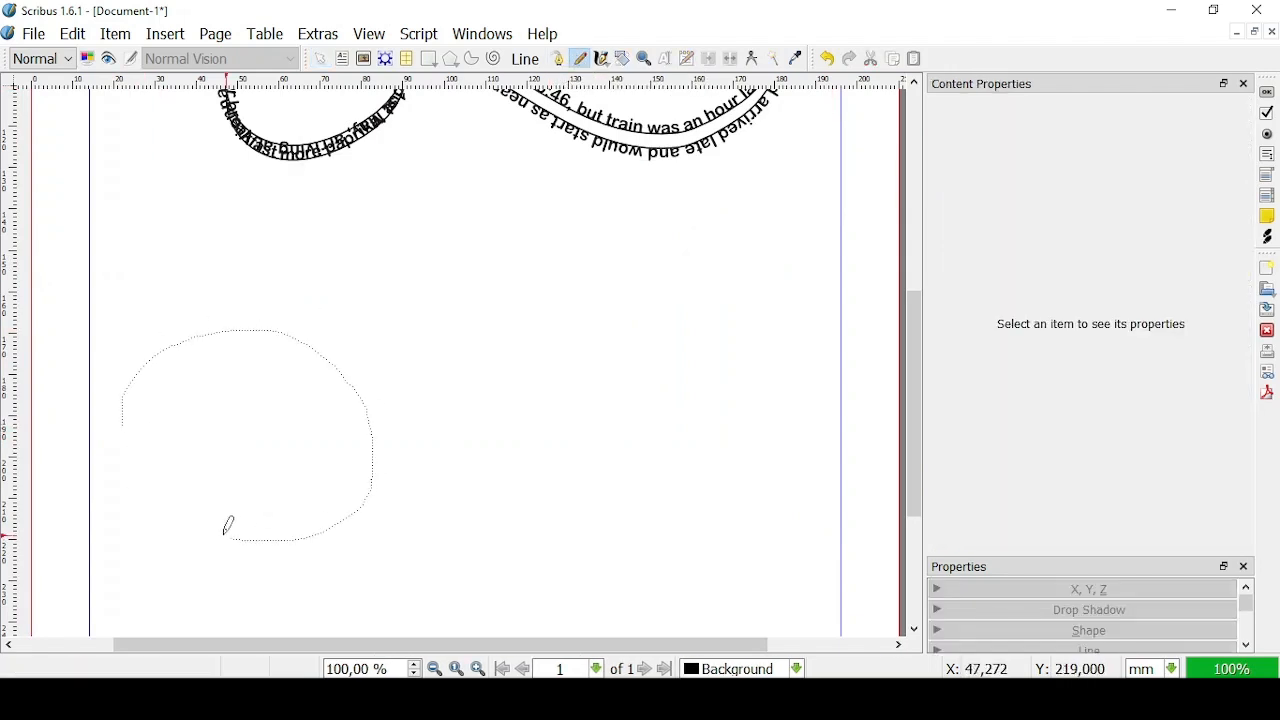
drag(762, 310, 754, 252)
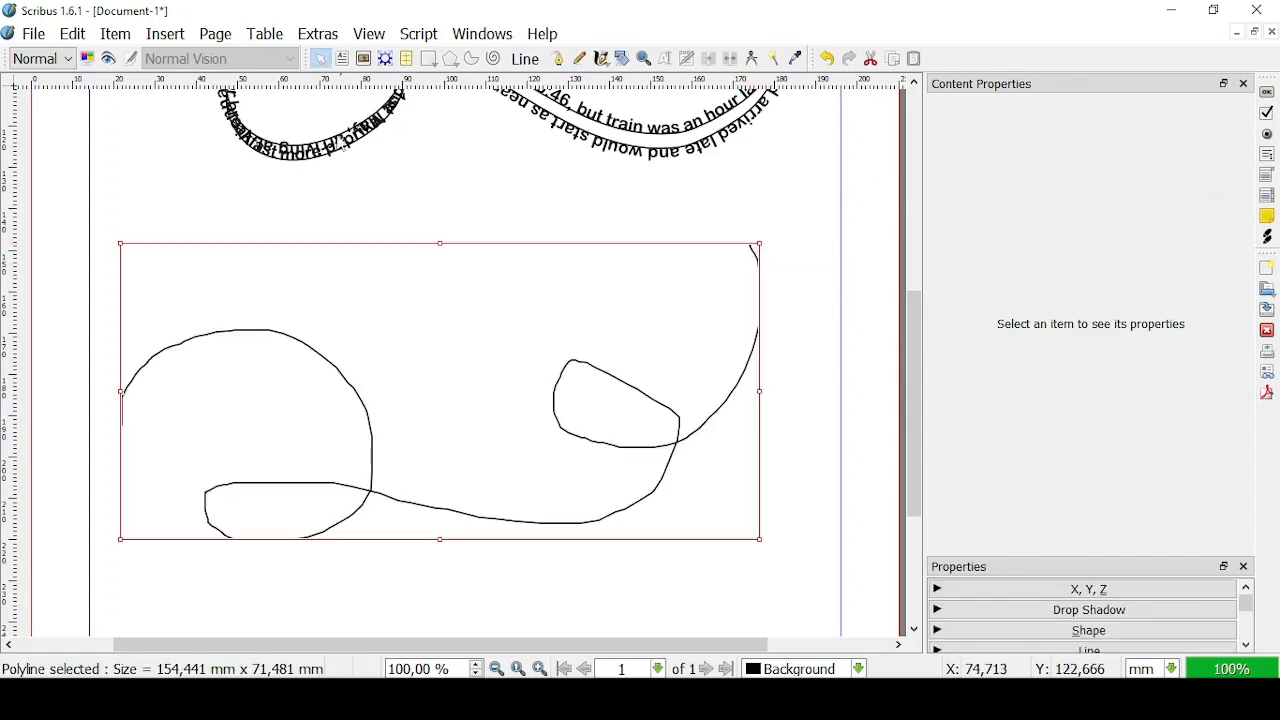
- Add a text frame about 126 by 41 mm over the freehand line and fill it with one paragraph of sample text
click(342, 58)
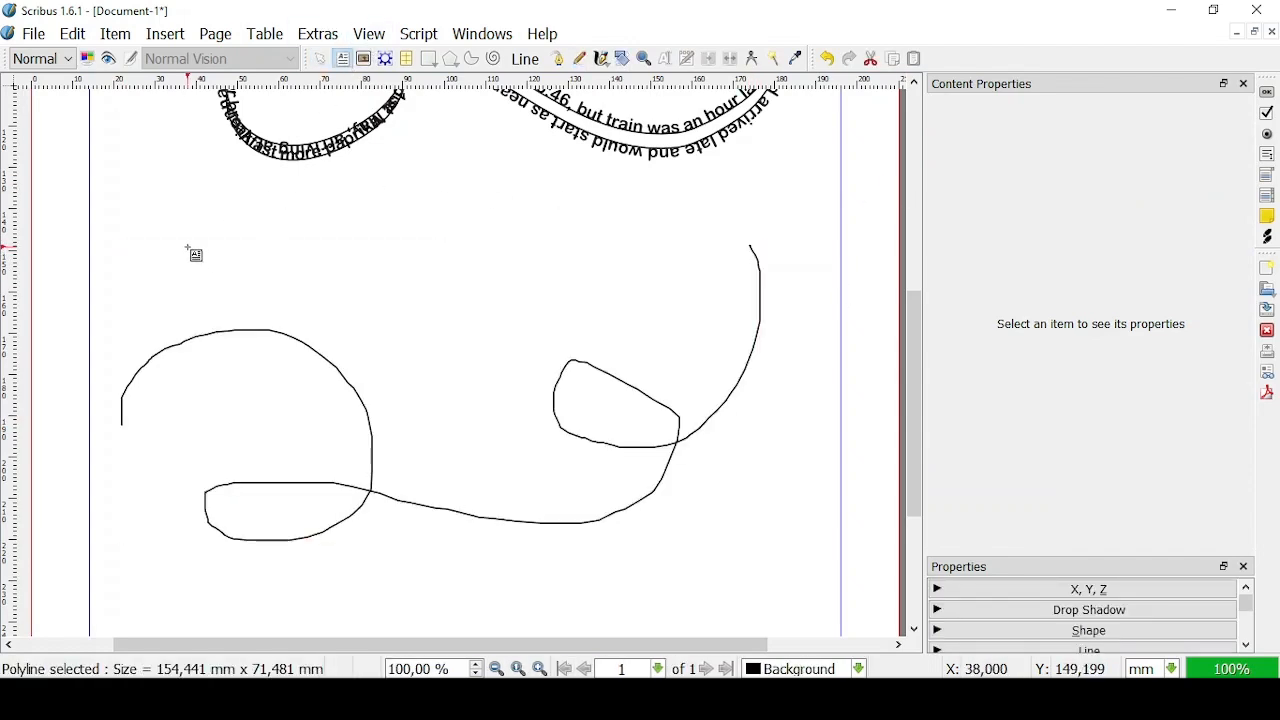
drag(188, 247, 709, 413)
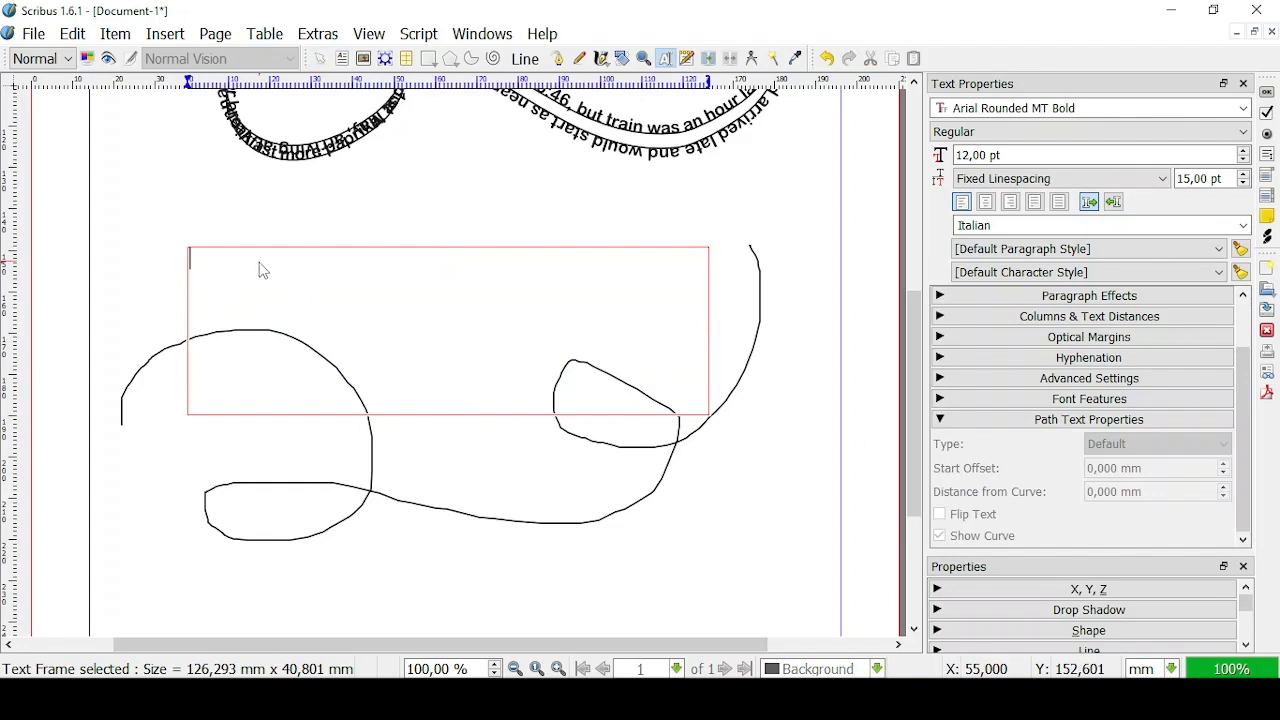
right_click(258, 263)
click(320, 430)
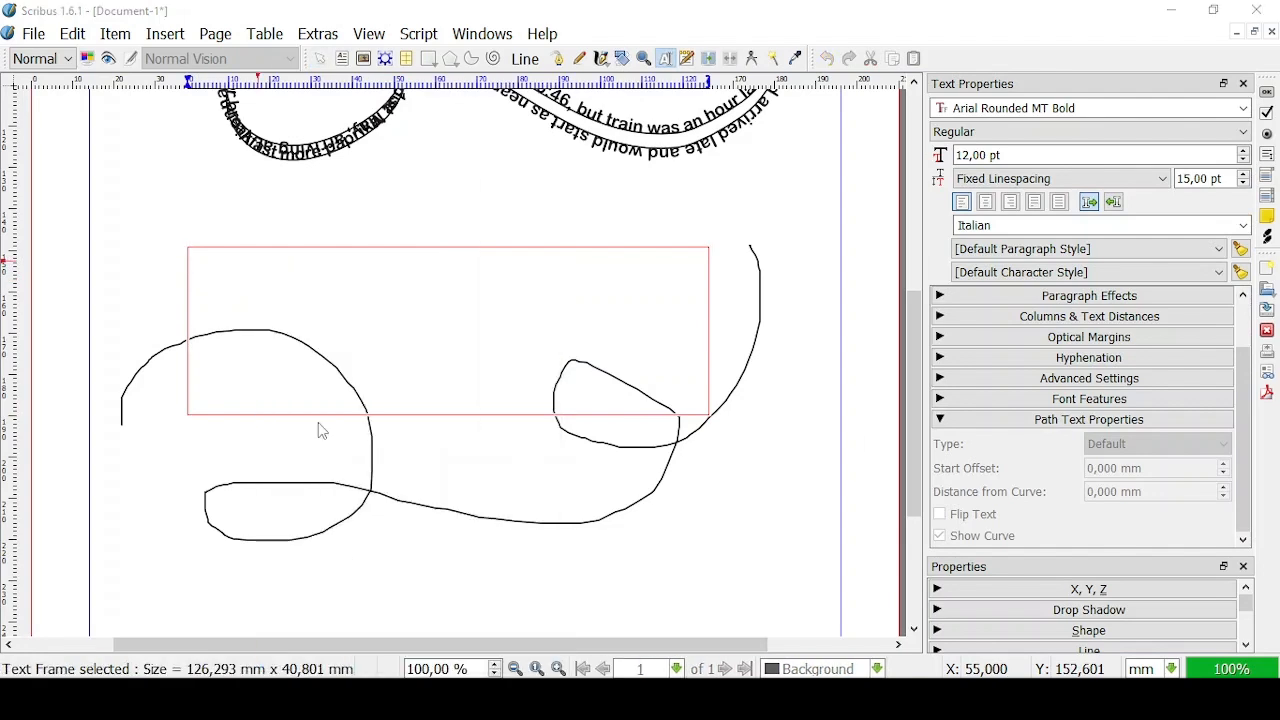
click(613, 411)
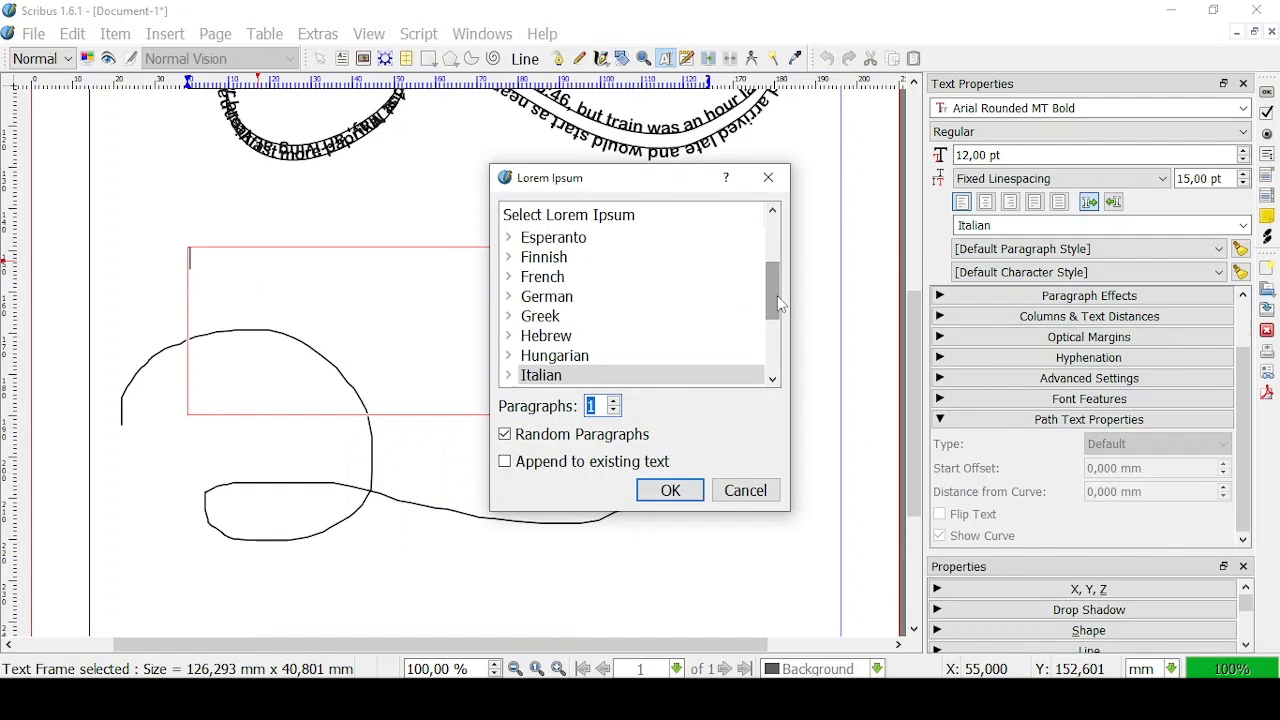
click(668, 490)
- Select the new text frame together with the freehand line and attach the text to that path
mouse_move(119, 216)
mouse_down()
mouse_move(595, 558)
mouse_move(830, 560)
mouse_up()
click(115, 34)
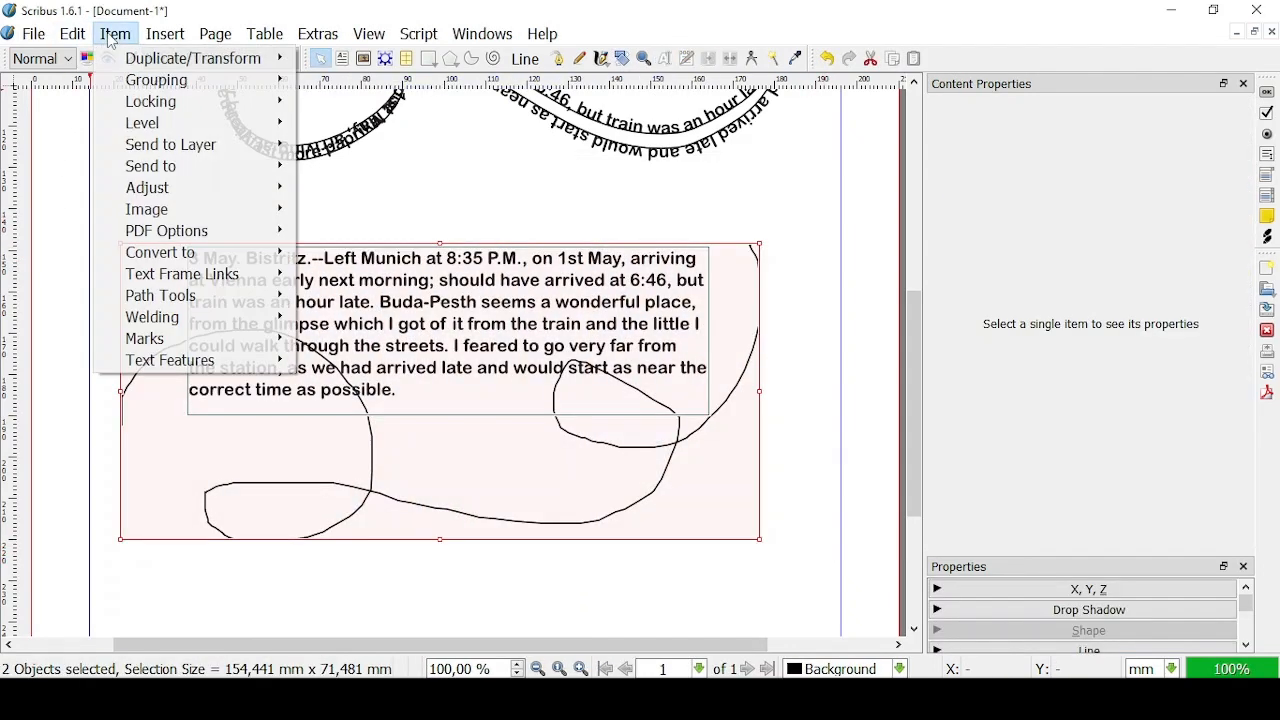
mouse_move(182, 297)
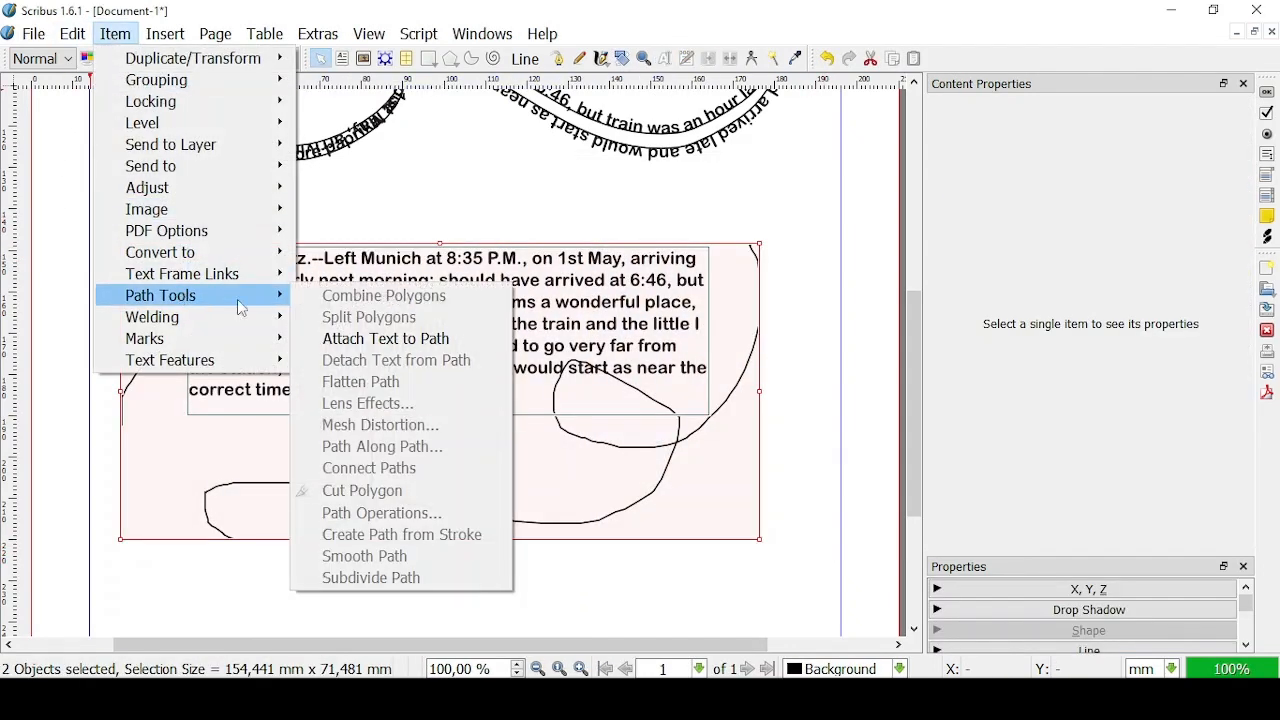
click(336, 337)
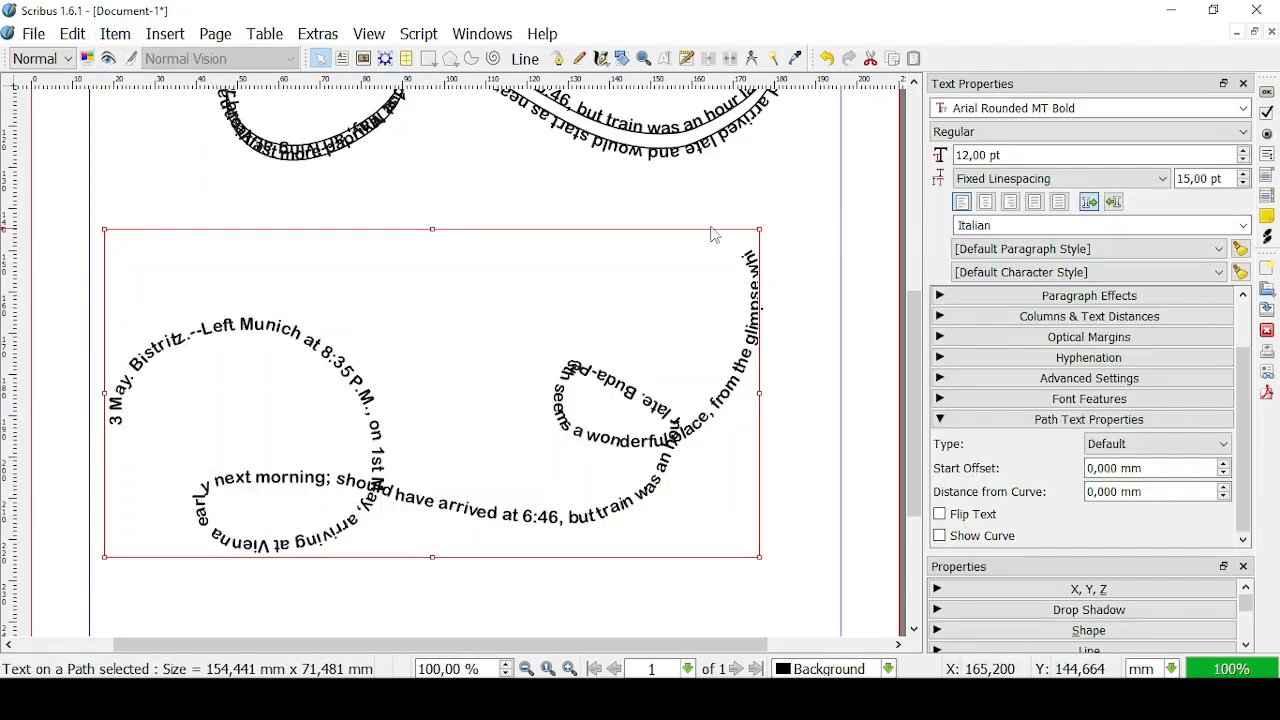
- Try showing the curve and flipping the freehand path text, turn both off again, and set the distance from curve to -5 mm
click(939, 536)
click(940, 538)
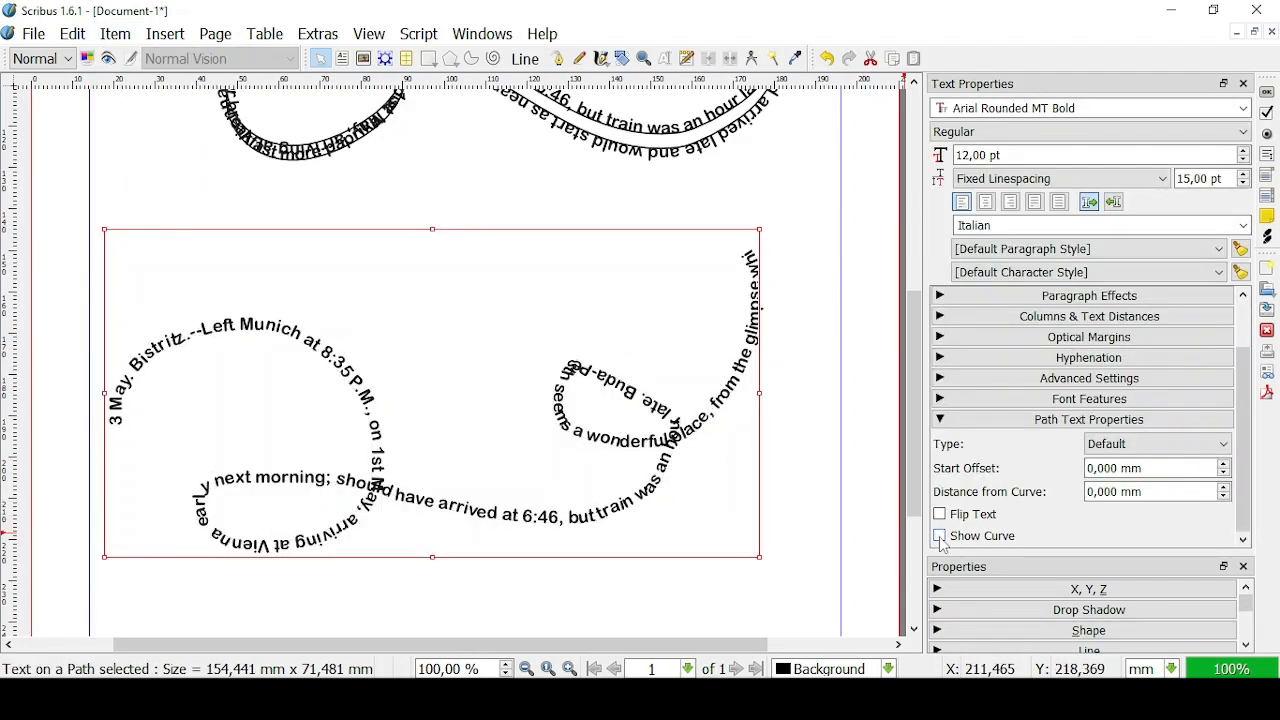
click(940, 515)
click(940, 515)
click(1224, 487)
click(1224, 487)
click(1224, 487)
scroll(1226, 495, down, 8)
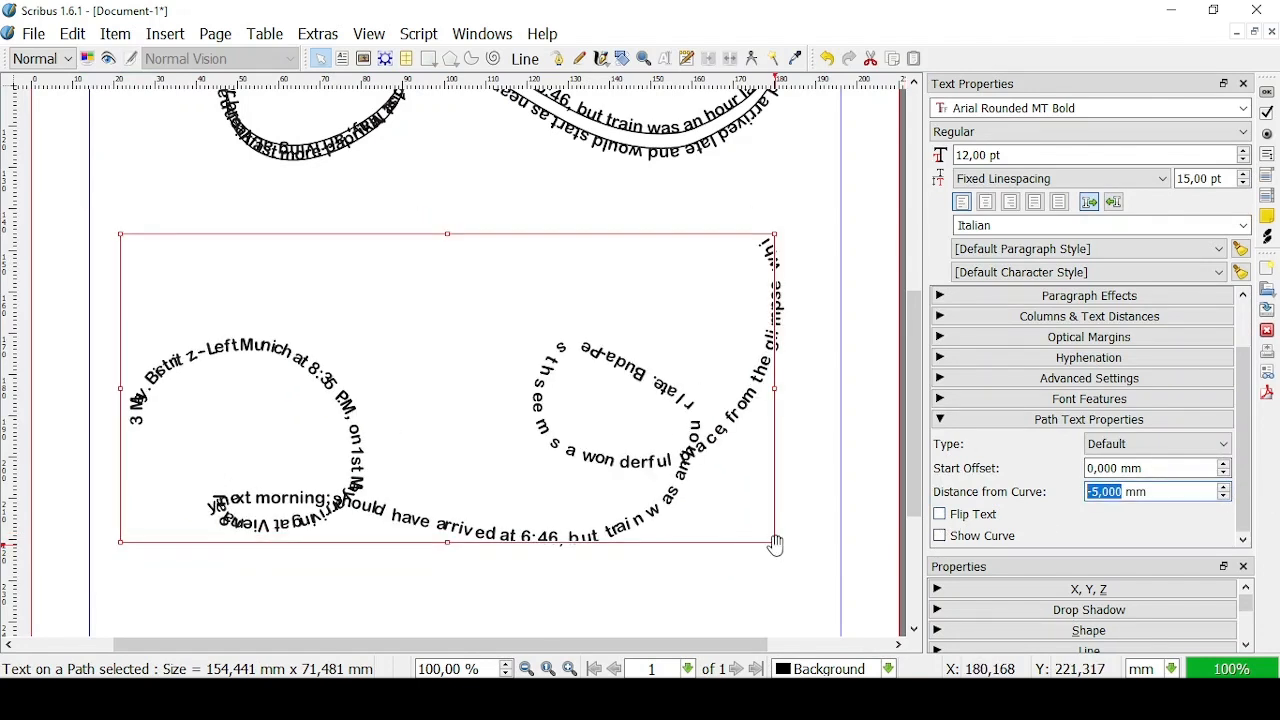
- Move the freehand path text up the page and delete all objects from the page
drag(662, 458, 682, 142)
scroll(526, 433, up, 2)
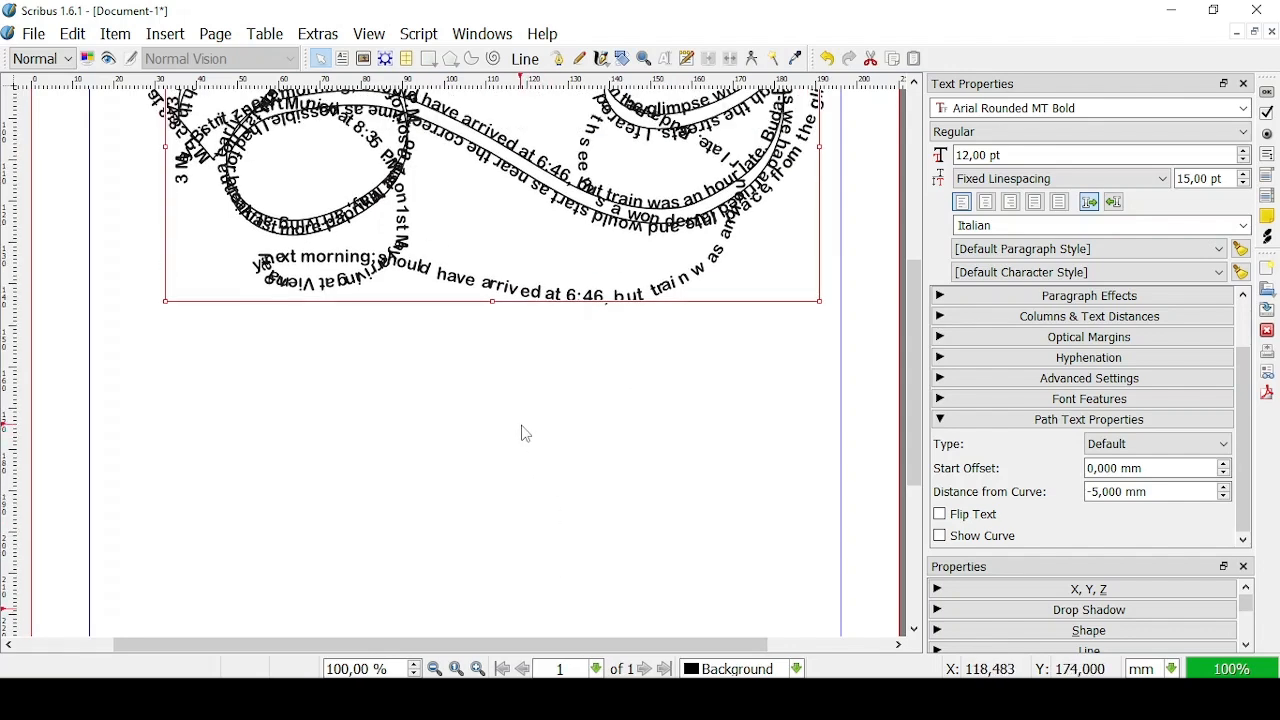
click(576, 426)
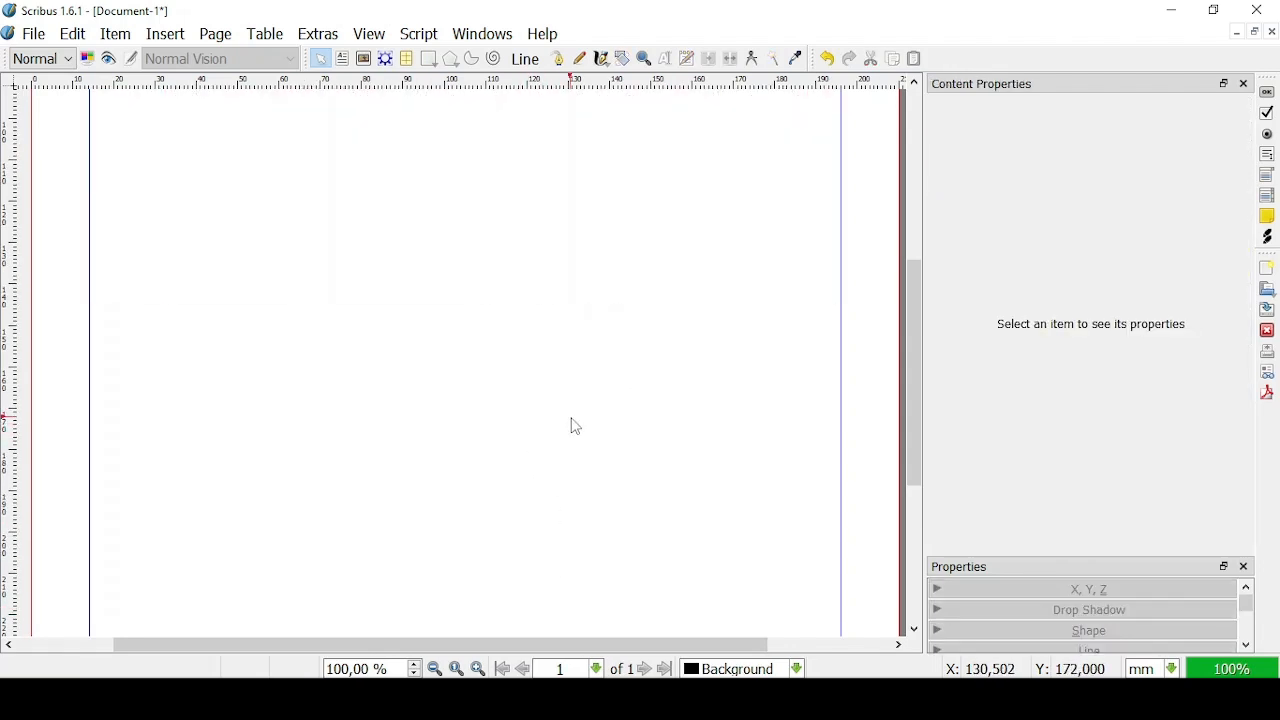
drag(918, 375, 923, 200)
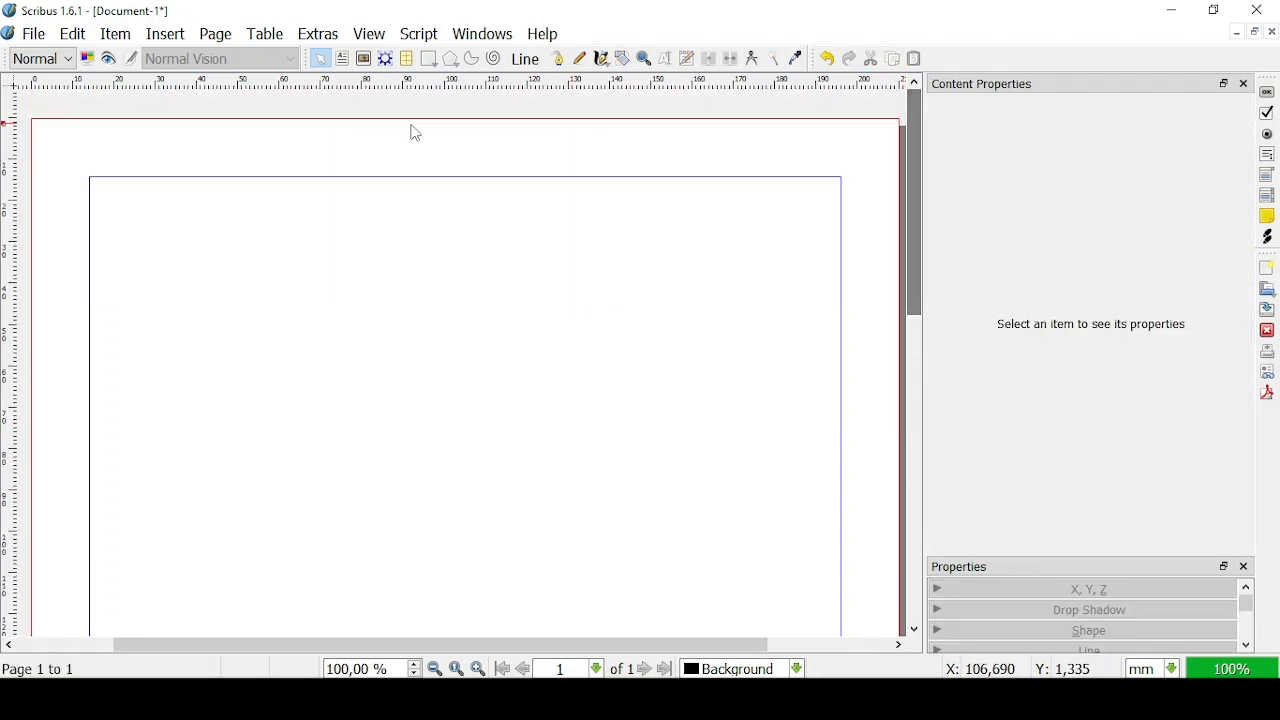
- Add a text frame about 144 by 74 mm near the top of the page and fill it with sample text
click(343, 59)
mouse_move(178, 268)
mouse_down()
mouse_move(333, 492)
mouse_move(794, 572)
mouse_move(775, 574)
mouse_up()
right_click(307, 305)
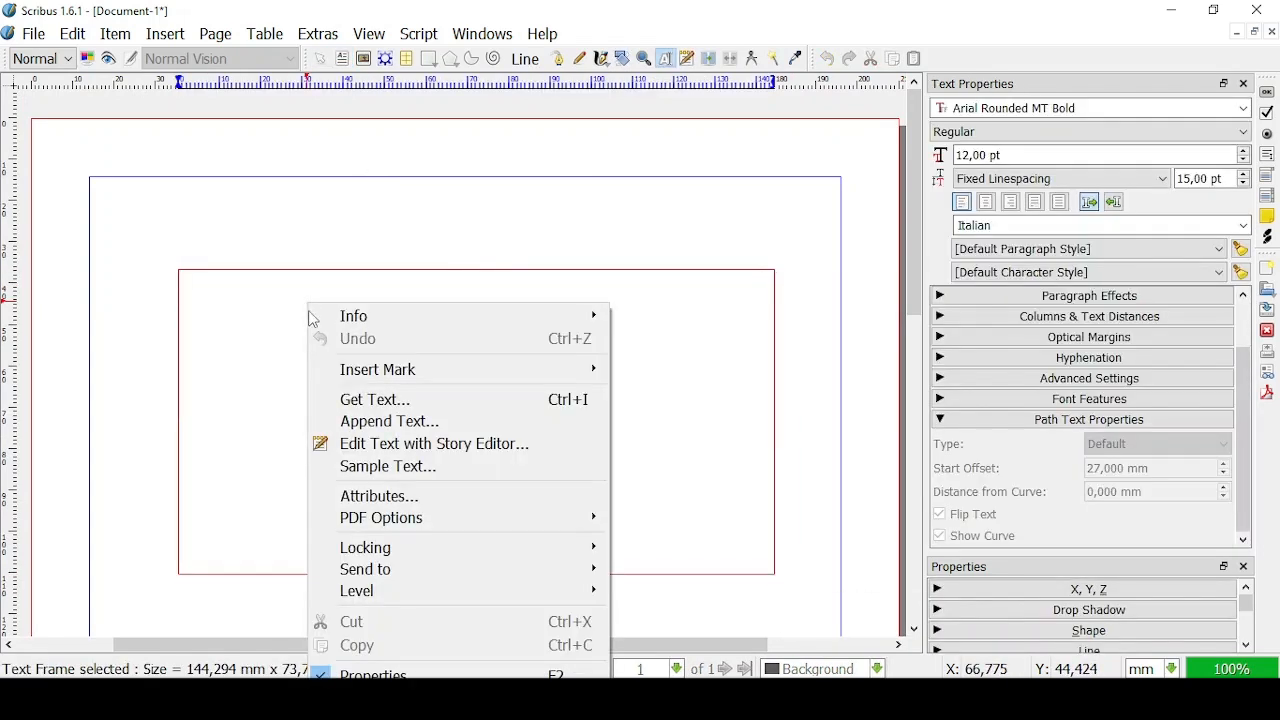
click(375, 444)
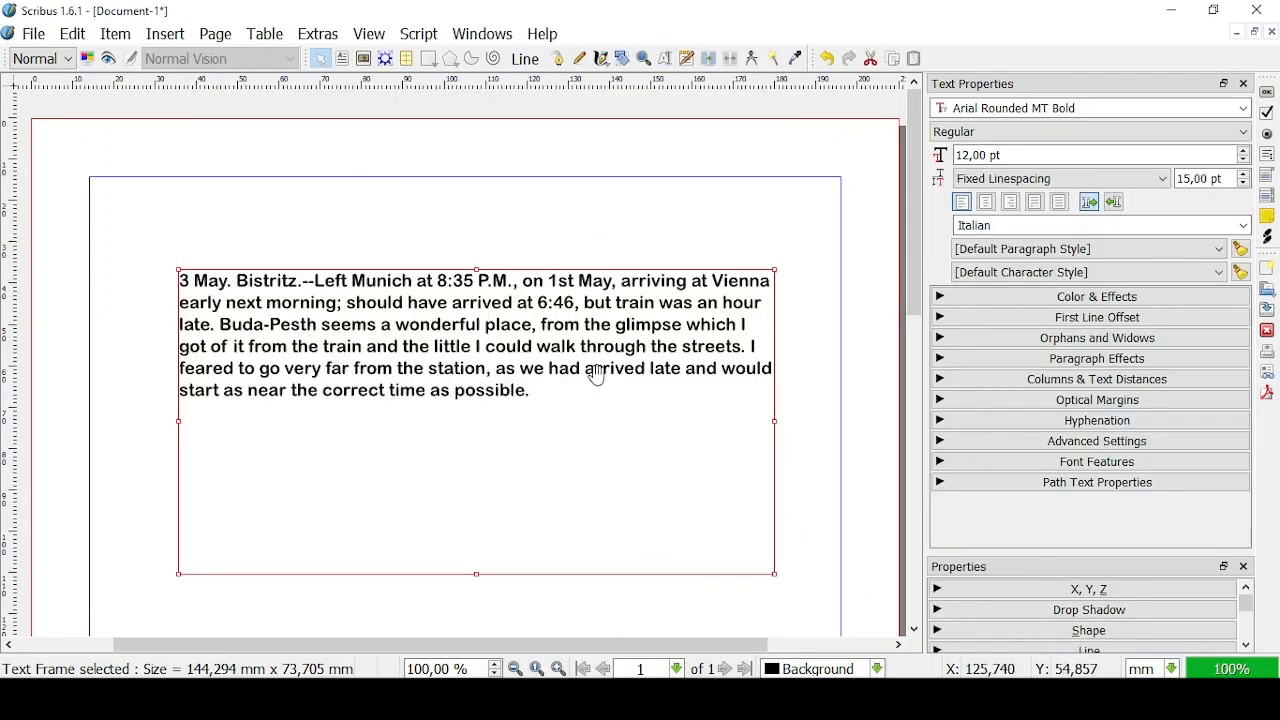
- Try splitting the text frame into 6 columns and return it to 1 column
click(1028, 381)
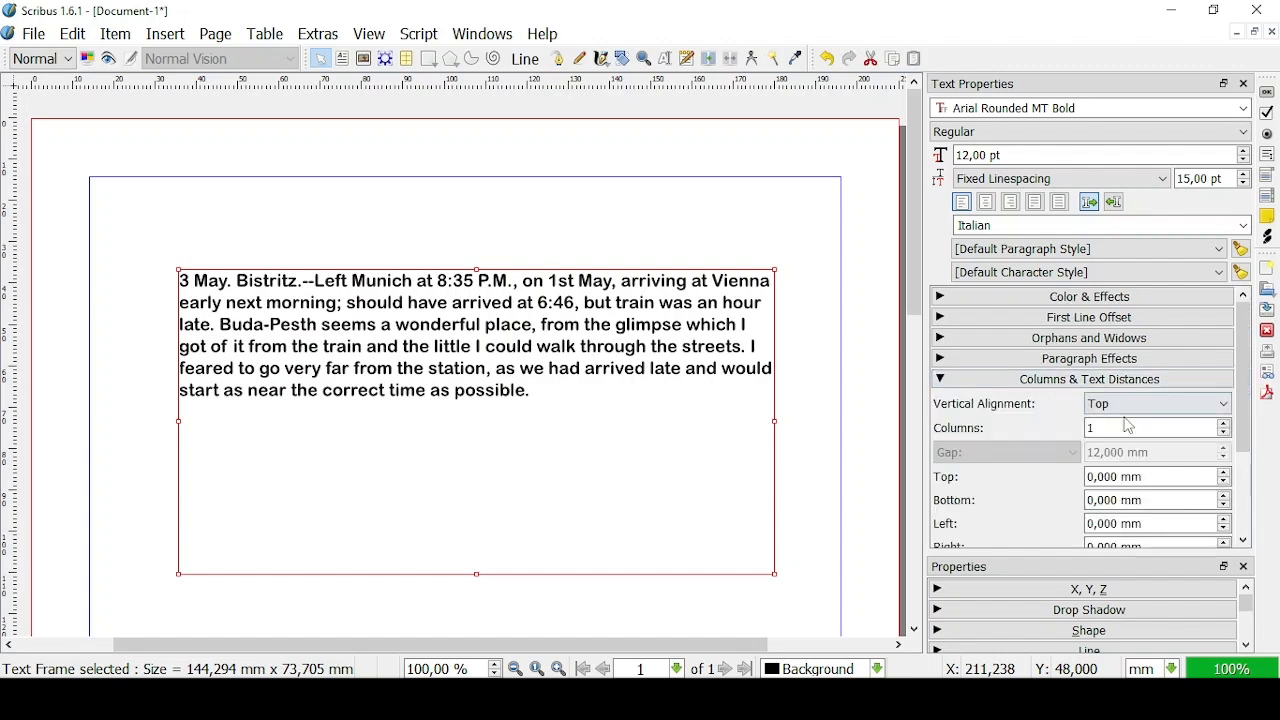
click(1224, 423)
click(1224, 423)
click(1224, 423)
click(1224, 423)
click(1224, 423)
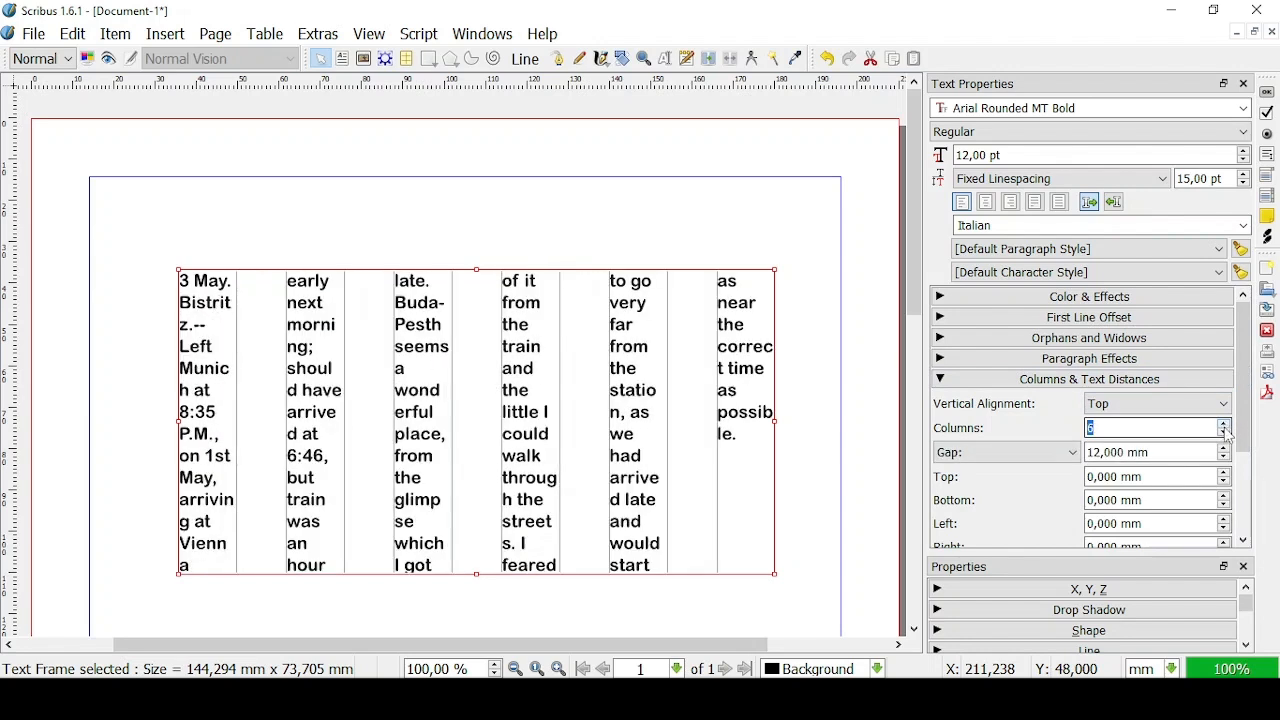
click(1224, 432)
click(1224, 432)
click(1224, 432)
click(1224, 432)
click(1224, 432)
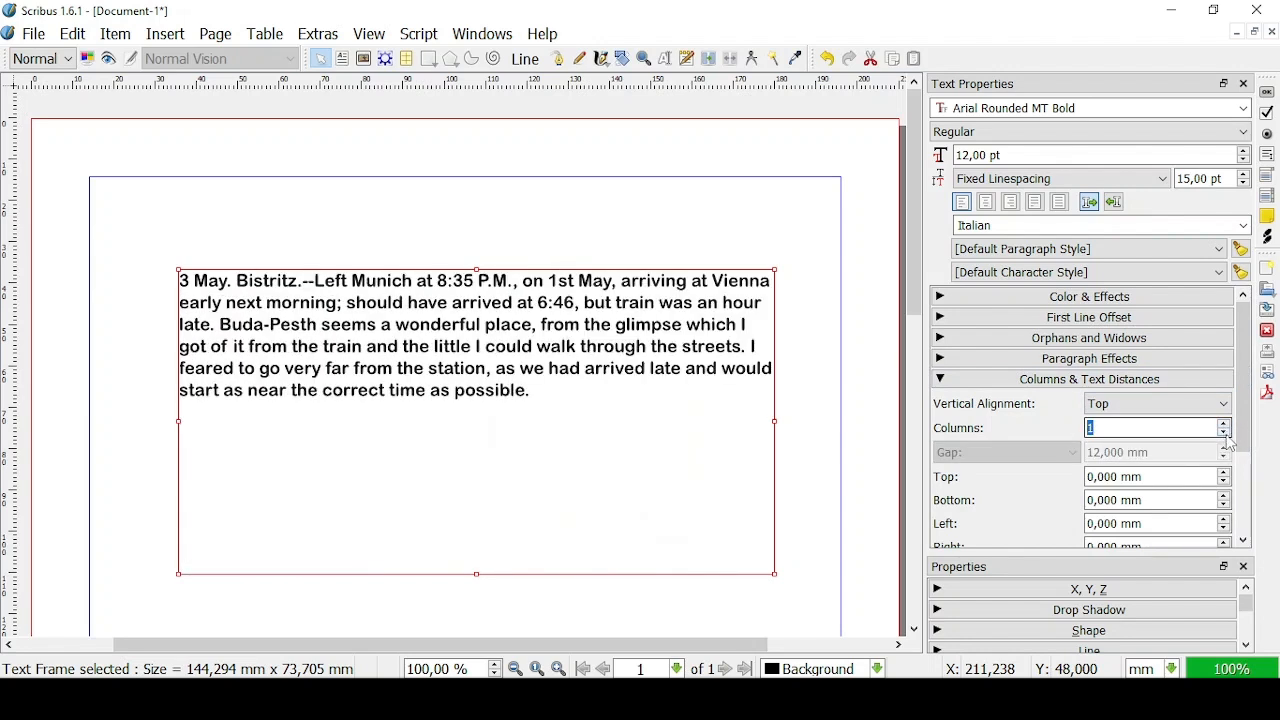
- Try increasing the text frame's top text distance and return it to 0 mm
scroll(1227, 440, down, 1)
click(1225, 437)
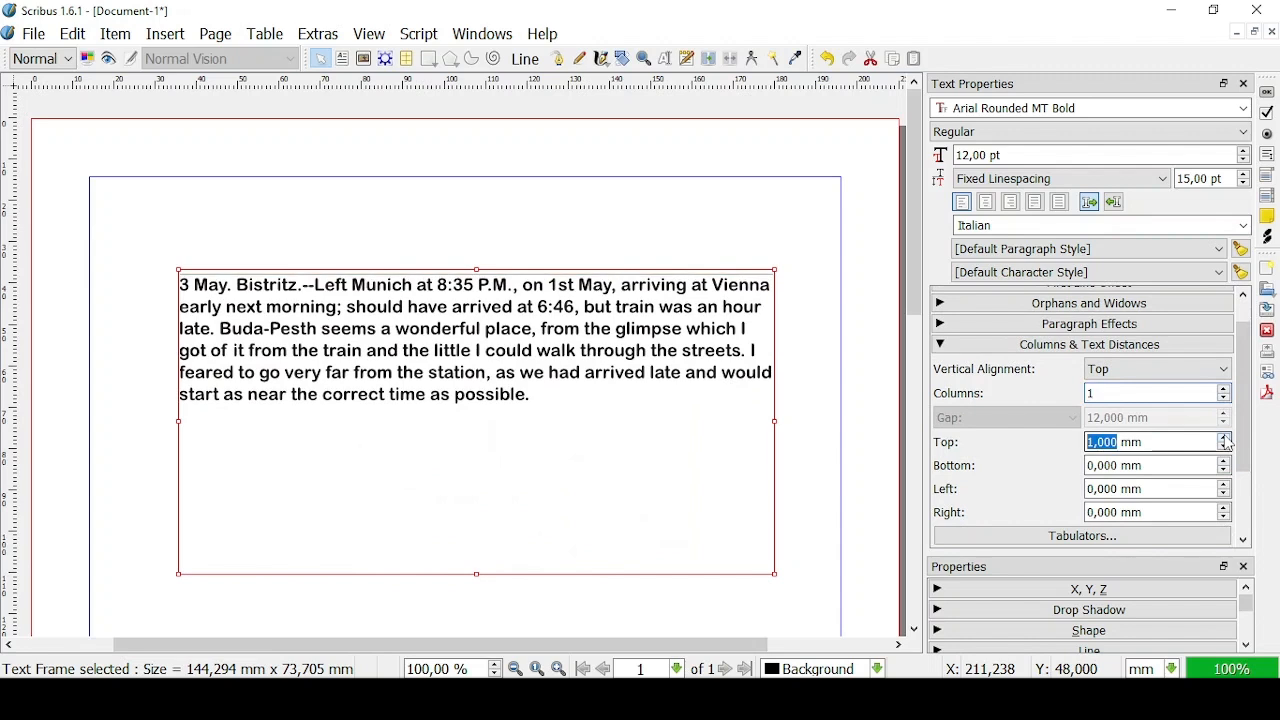
click(1225, 437)
click(1225, 437)
click(1225, 437)
click(1225, 448)
click(1225, 448)
click(1225, 448)
click(1225, 448)
- Set the text frame's left and right text distances to 4 mm and its vertical alignment to Middle
click(1224, 484)
click(1224, 484)
click(1224, 484)
click(1224, 484)
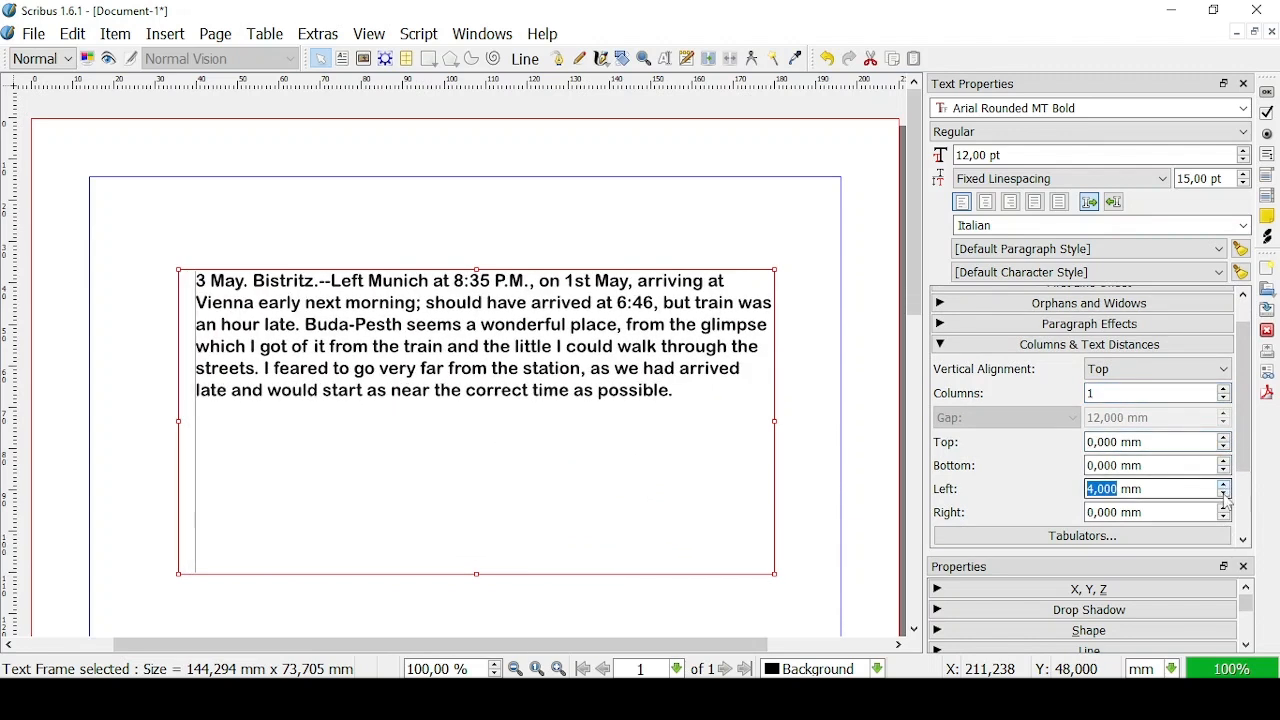
click(1224, 507)
click(1224, 507)
click(1224, 507)
click(1224, 507)
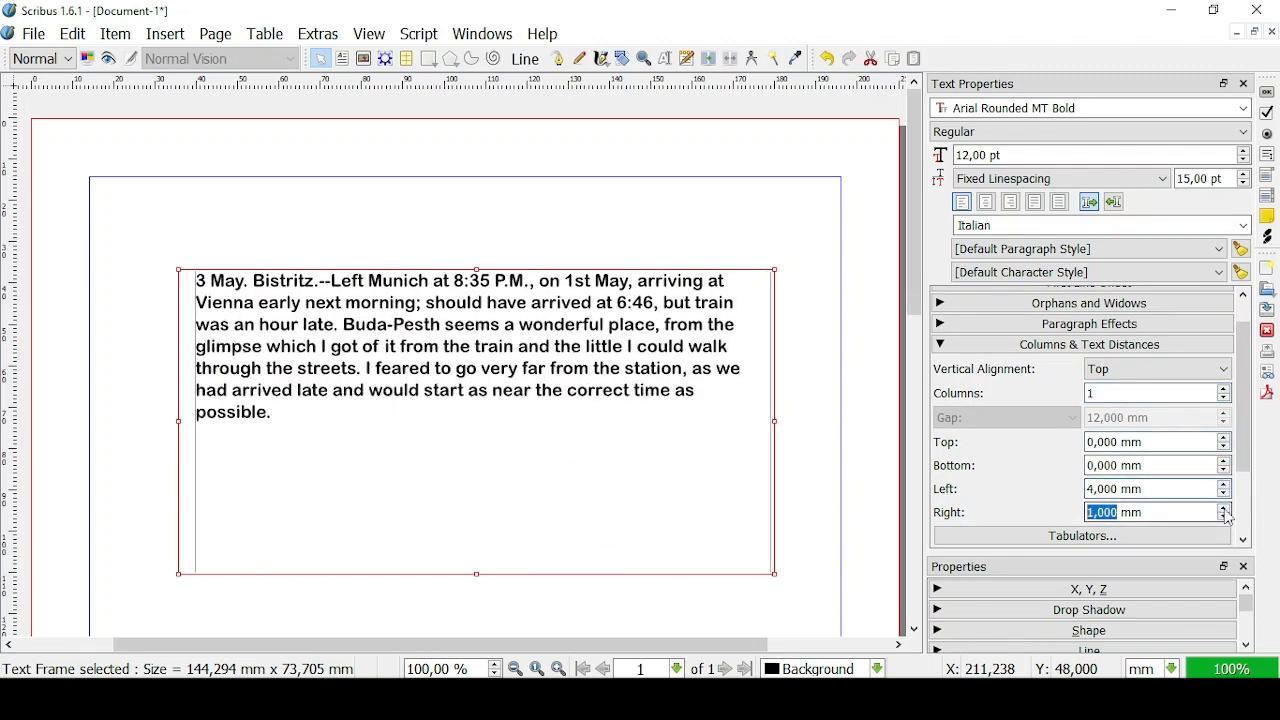
click(1232, 370)
click(1196, 397)
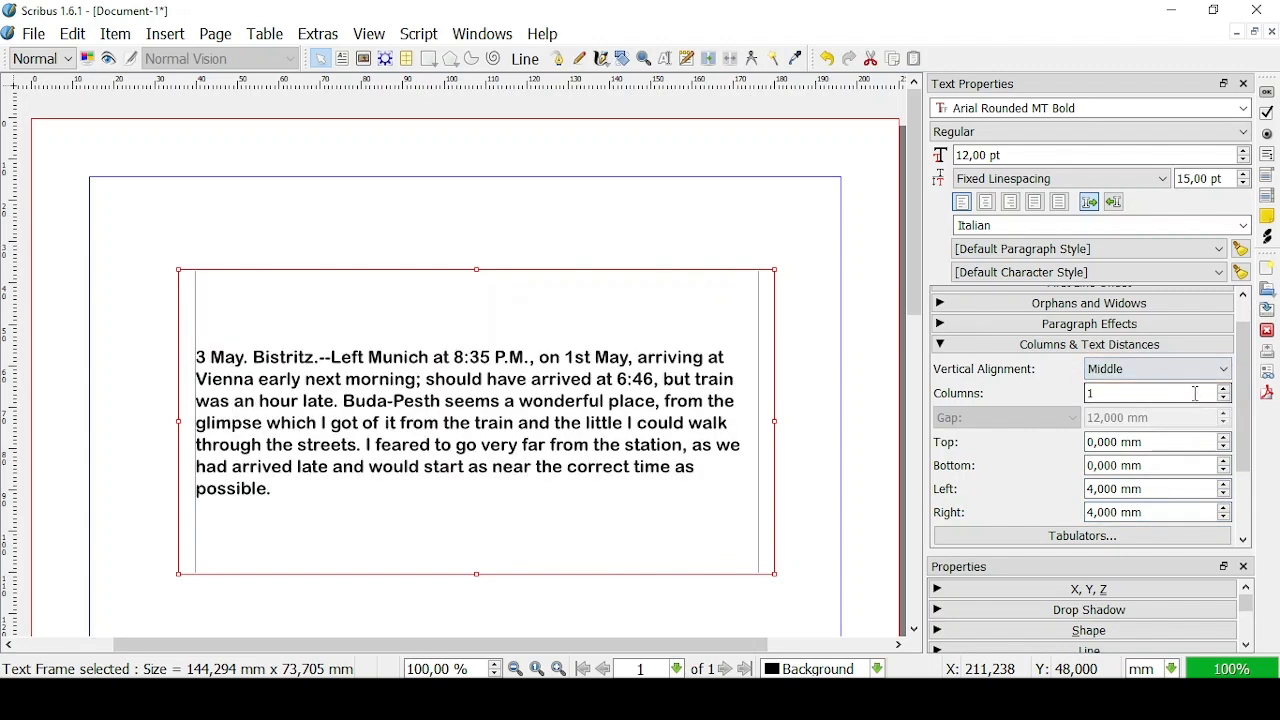
- Set the text frame's vertical alignment to Bottom
click(1196, 369)
click(1196, 420)
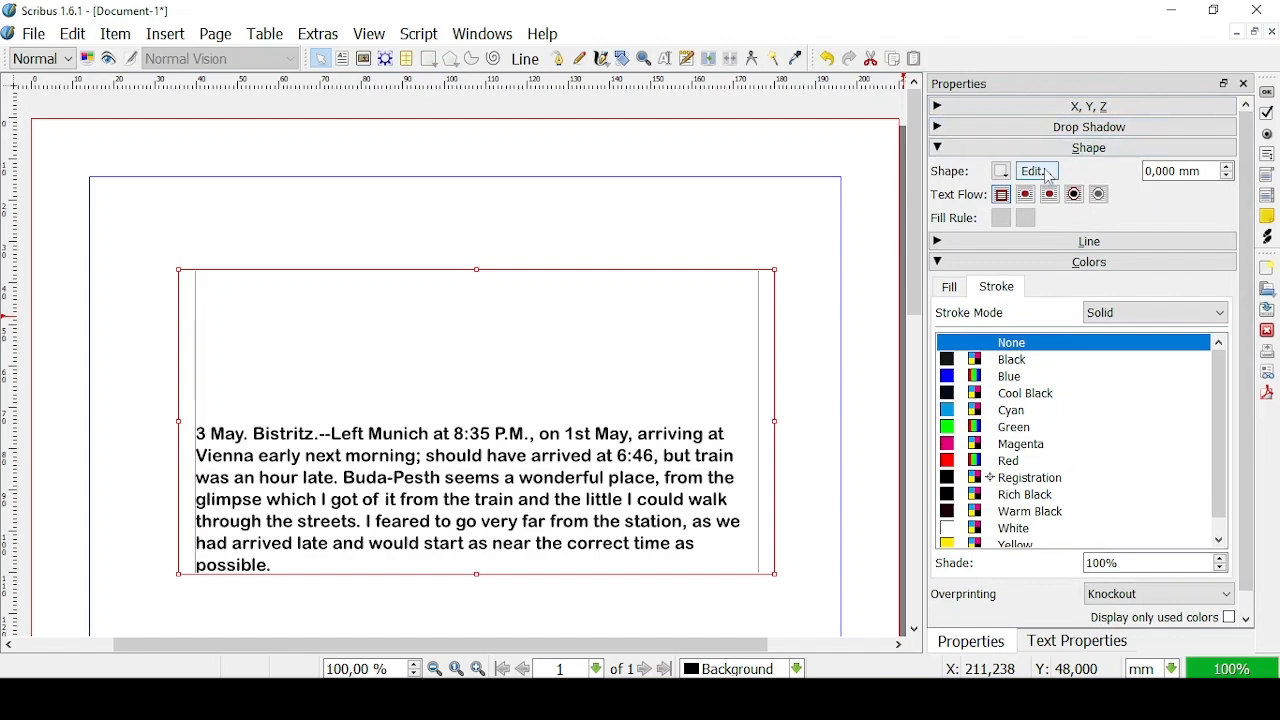
- Open the text frame's shape for node editing and add a node near the middle of each of its four edges
click(1036, 171)
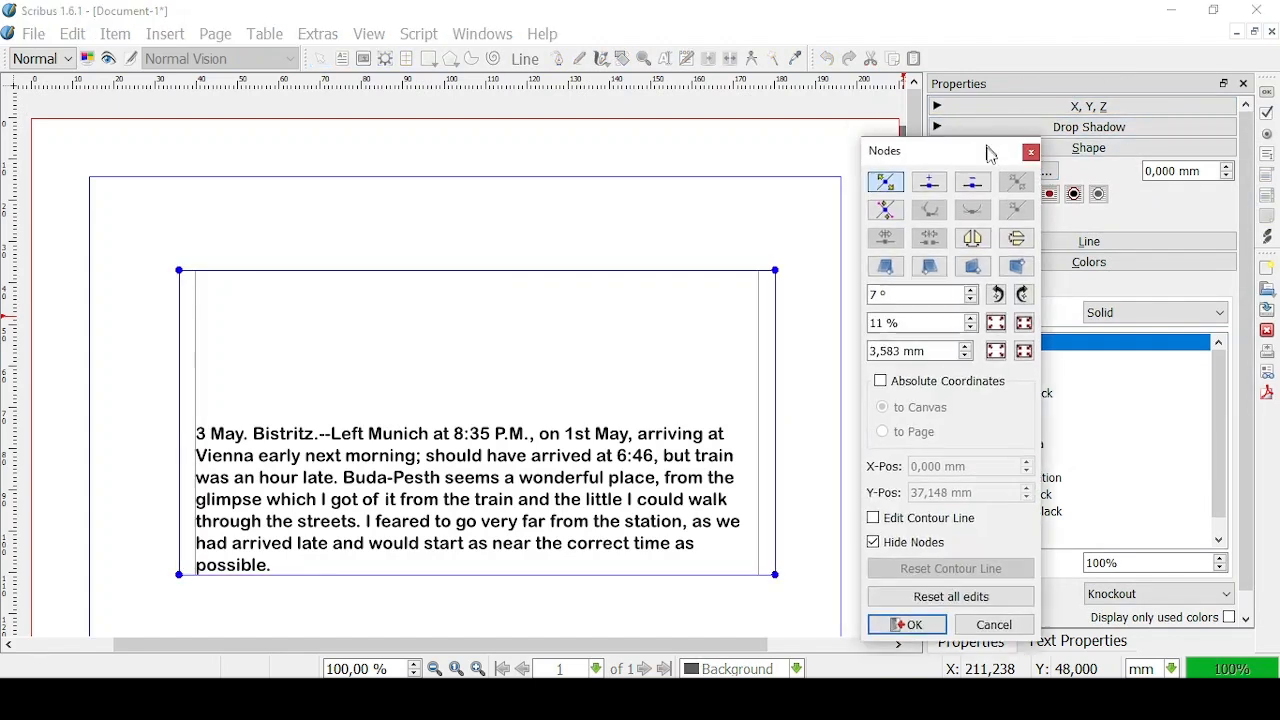
click(938, 199)
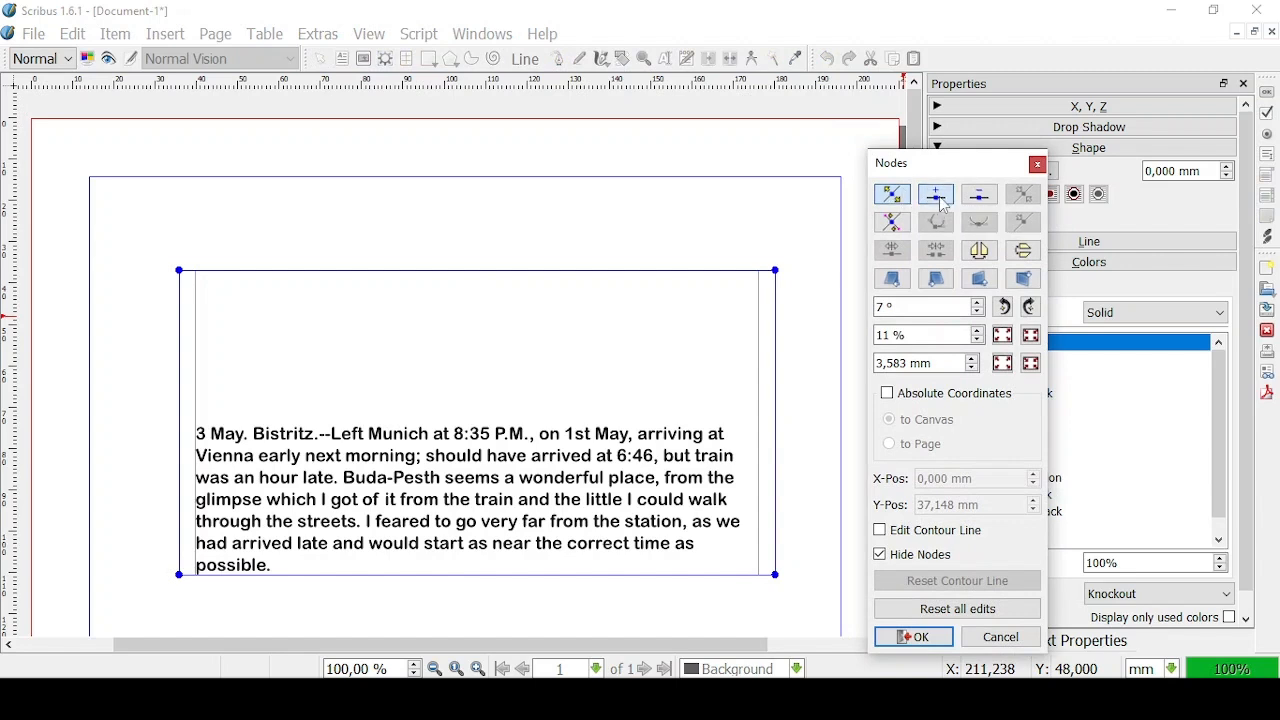
click(476, 270)
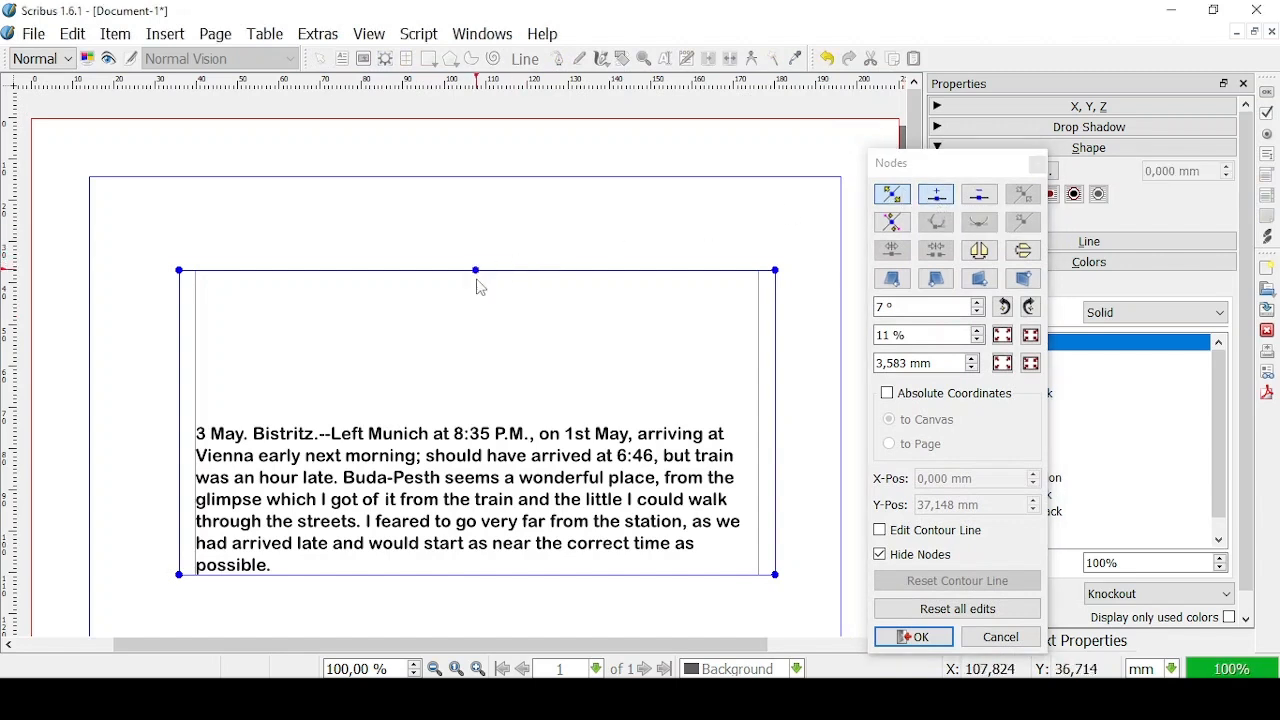
click(180, 409)
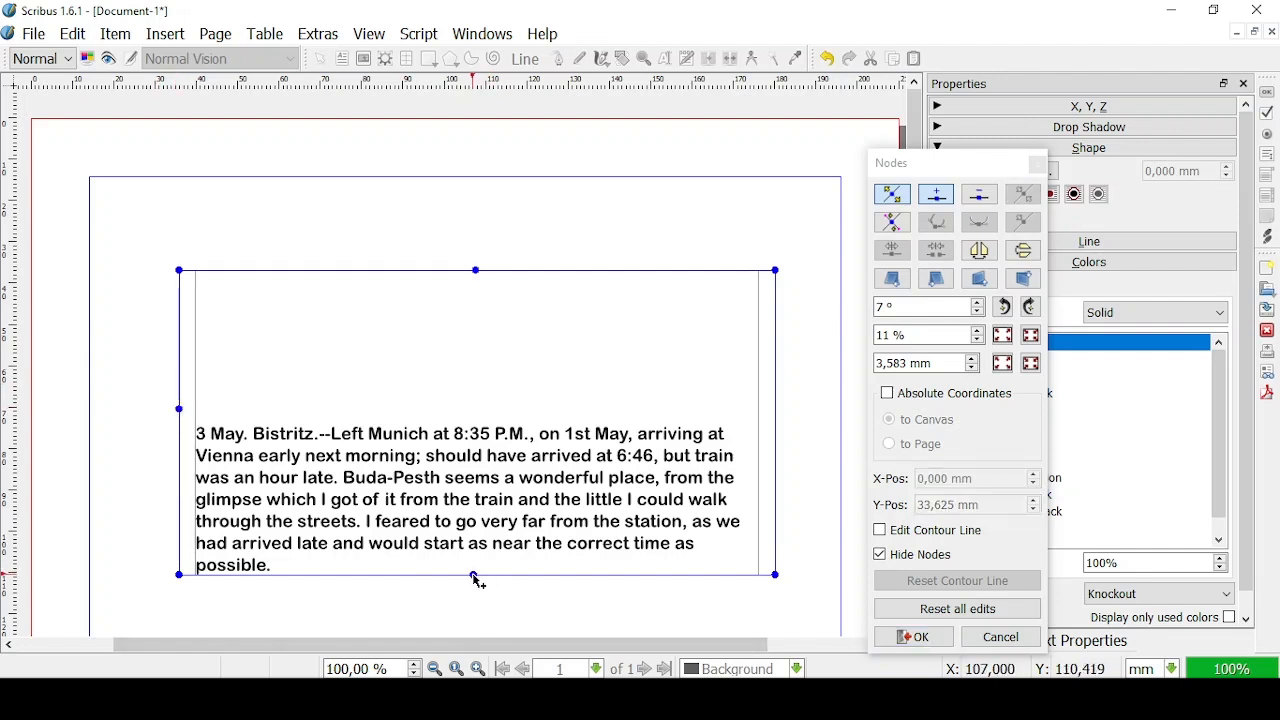
click(776, 414)
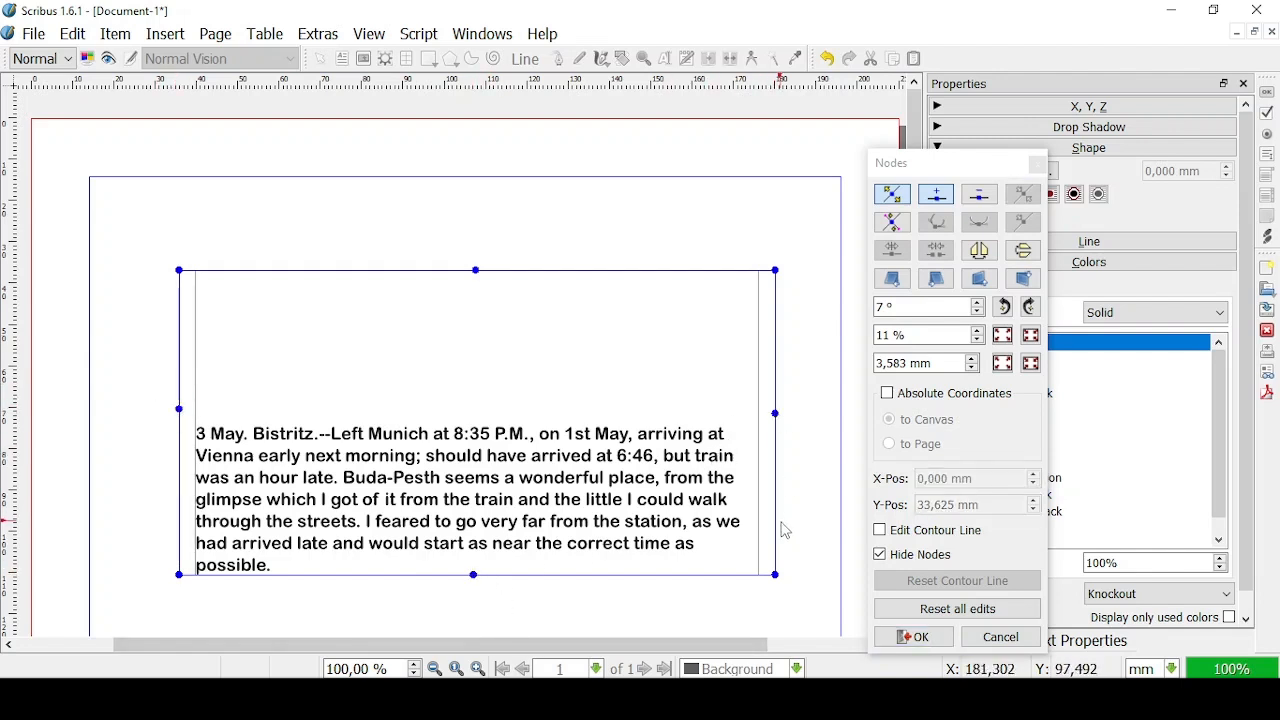
- Try reshaping the text frame into an irregular polygon by moving its nodes, and reset all edits
click(895, 200)
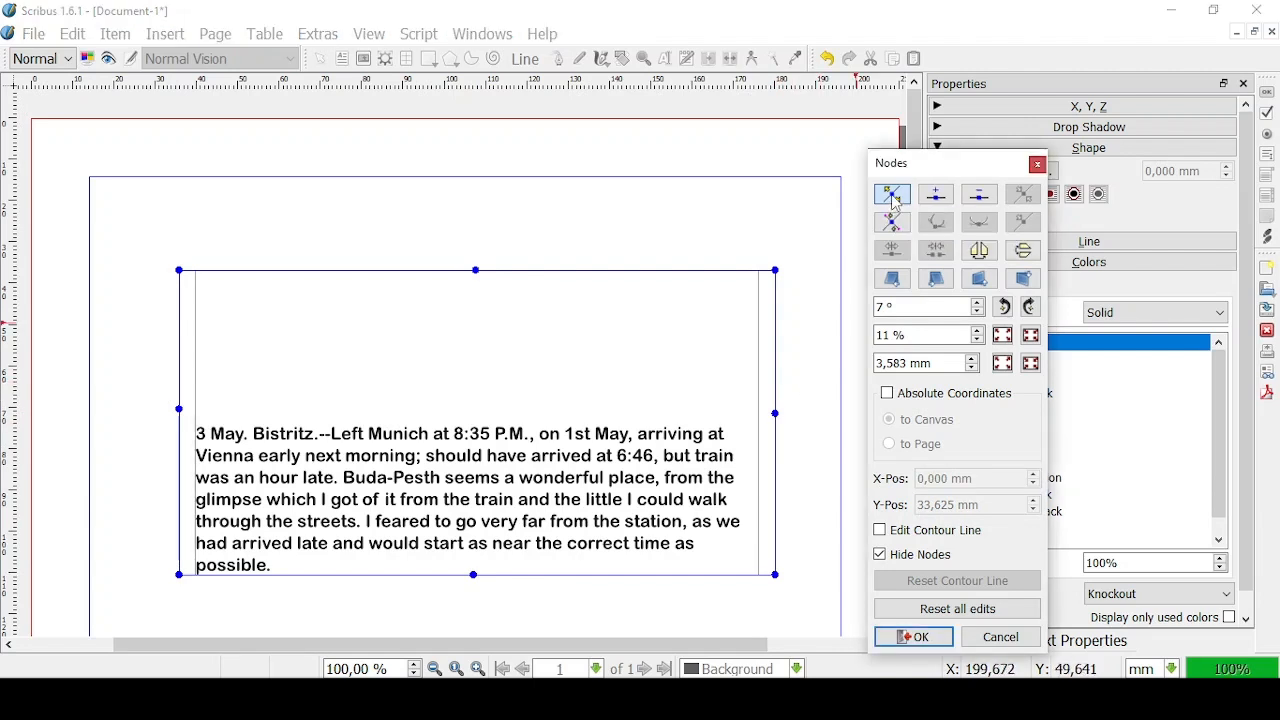
drag(475, 270, 473, 198)
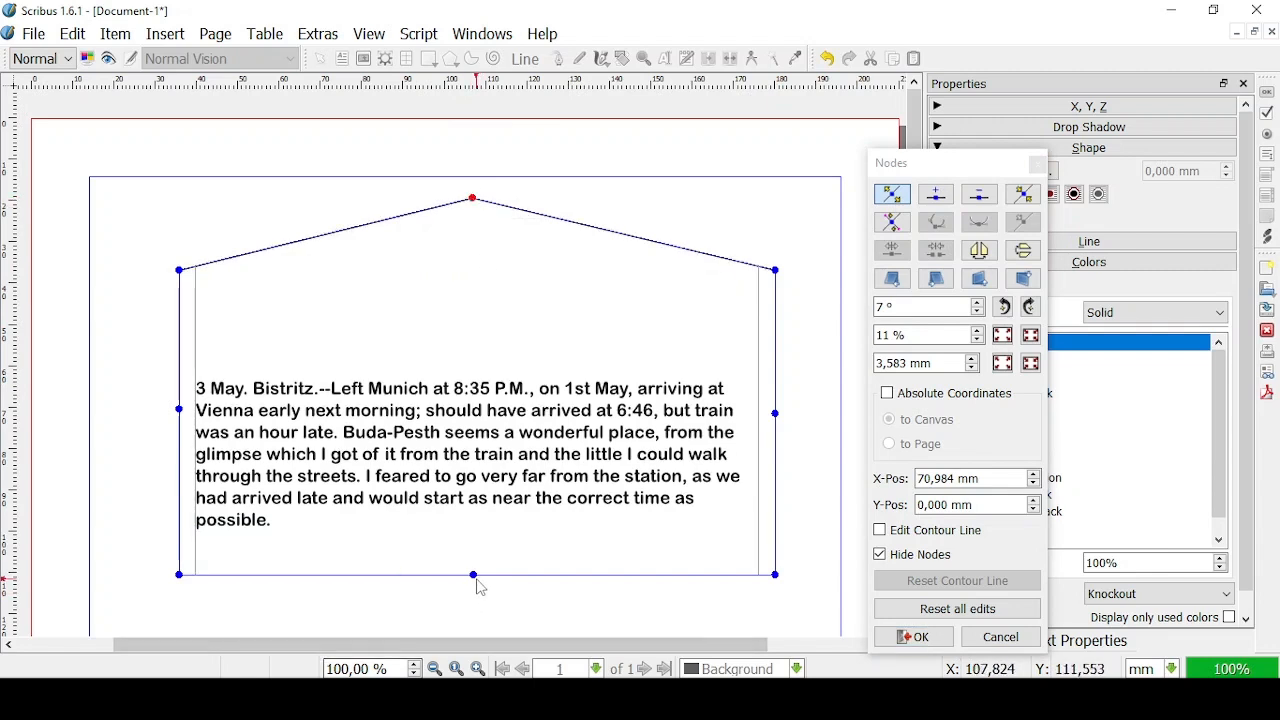
drag(474, 574, 481, 608)
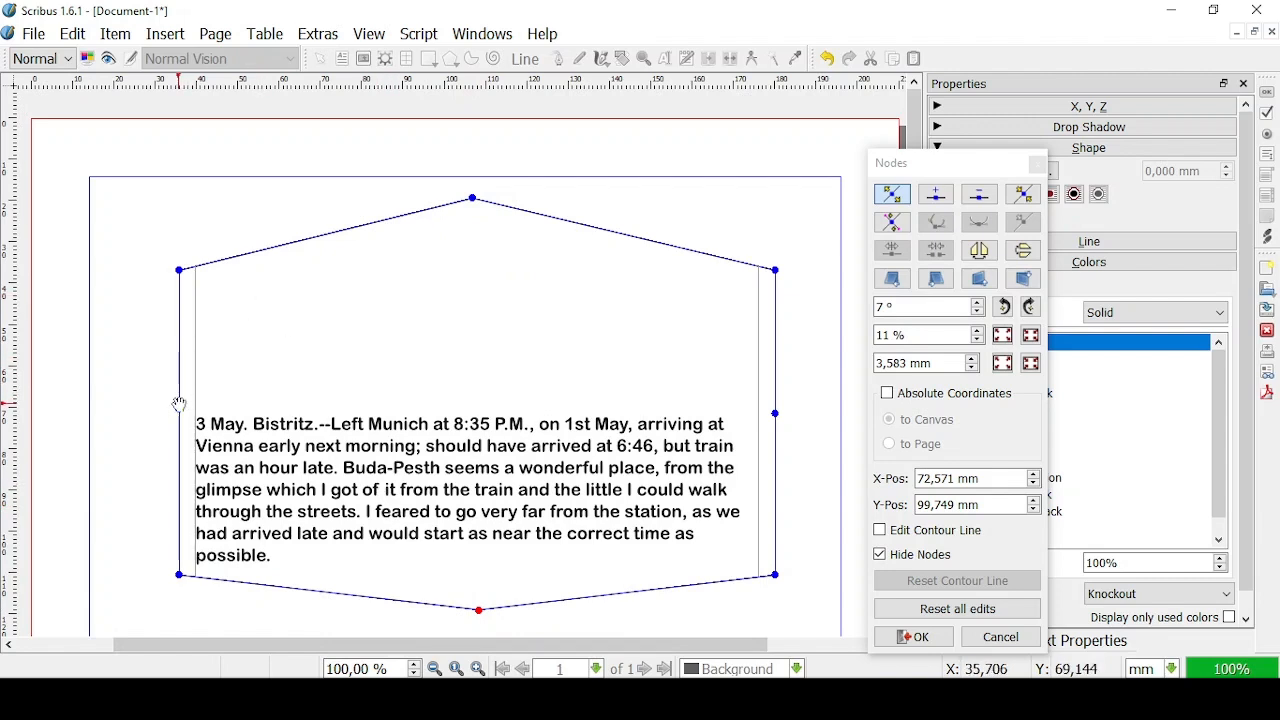
drag(179, 408, 116, 315)
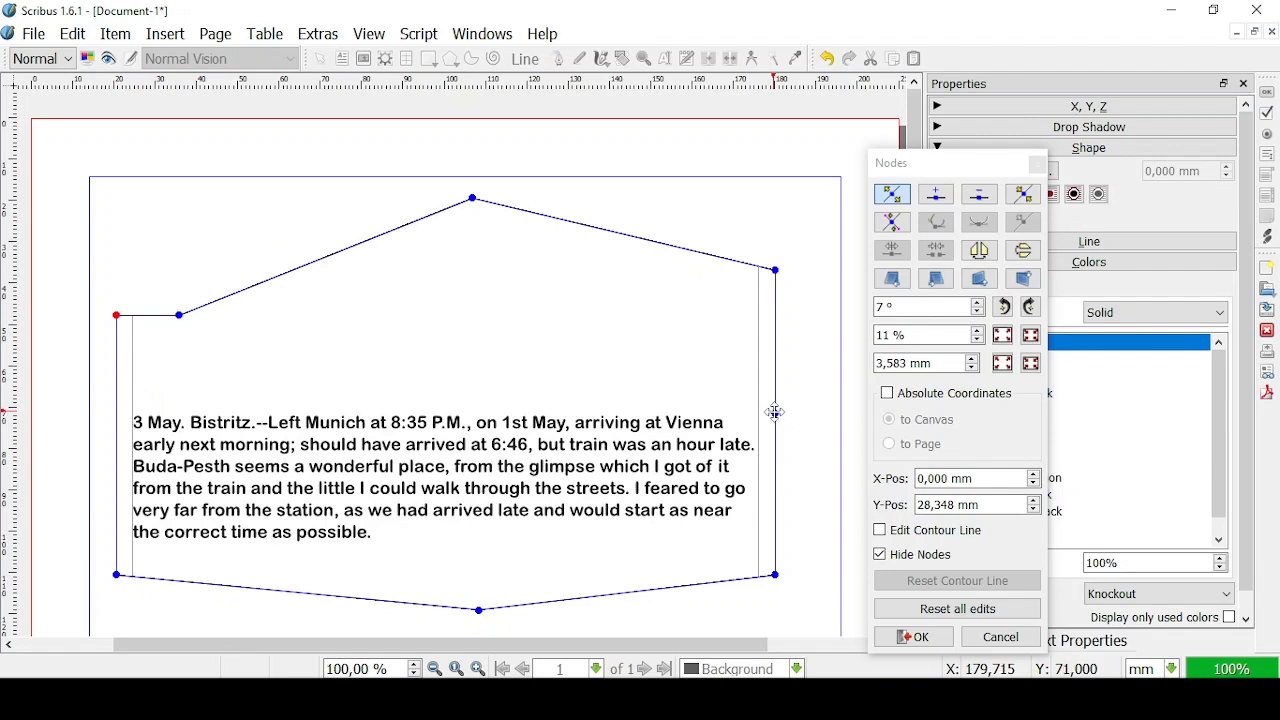
drag(775, 413, 690, 386)
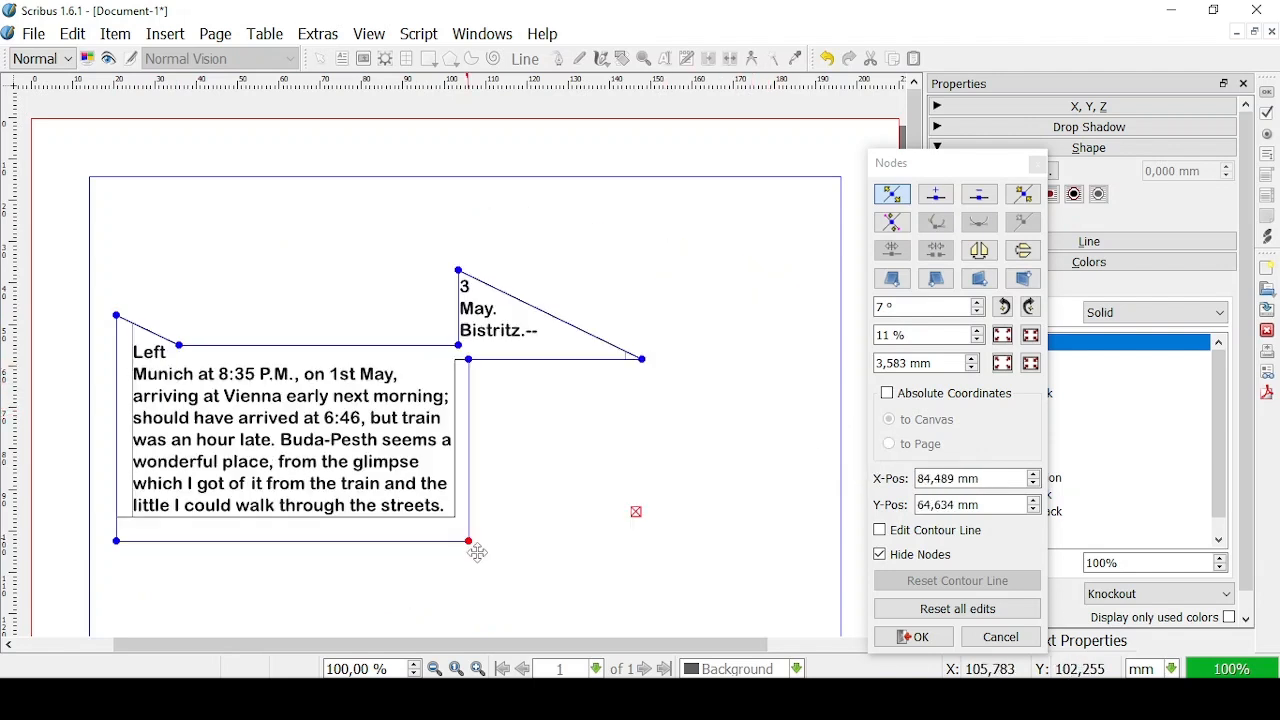
drag(477, 543, 529, 591)
drag(529, 358, 677, 424)
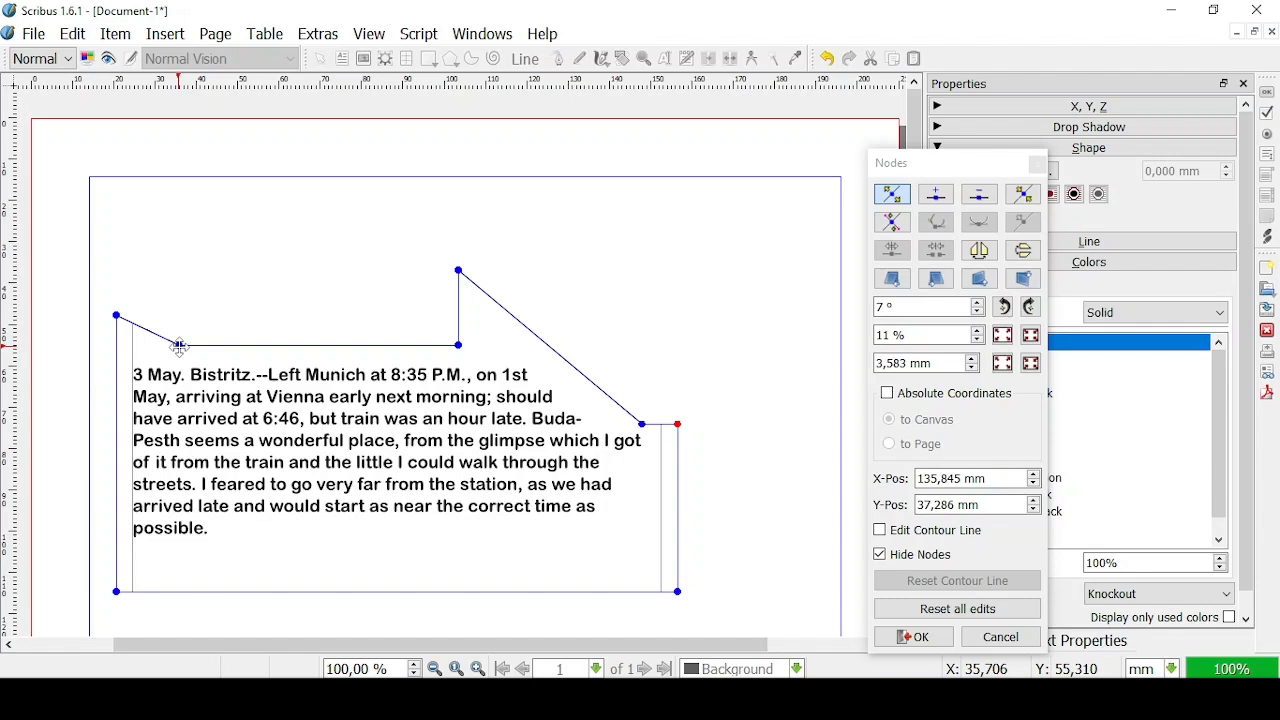
click(951, 612)
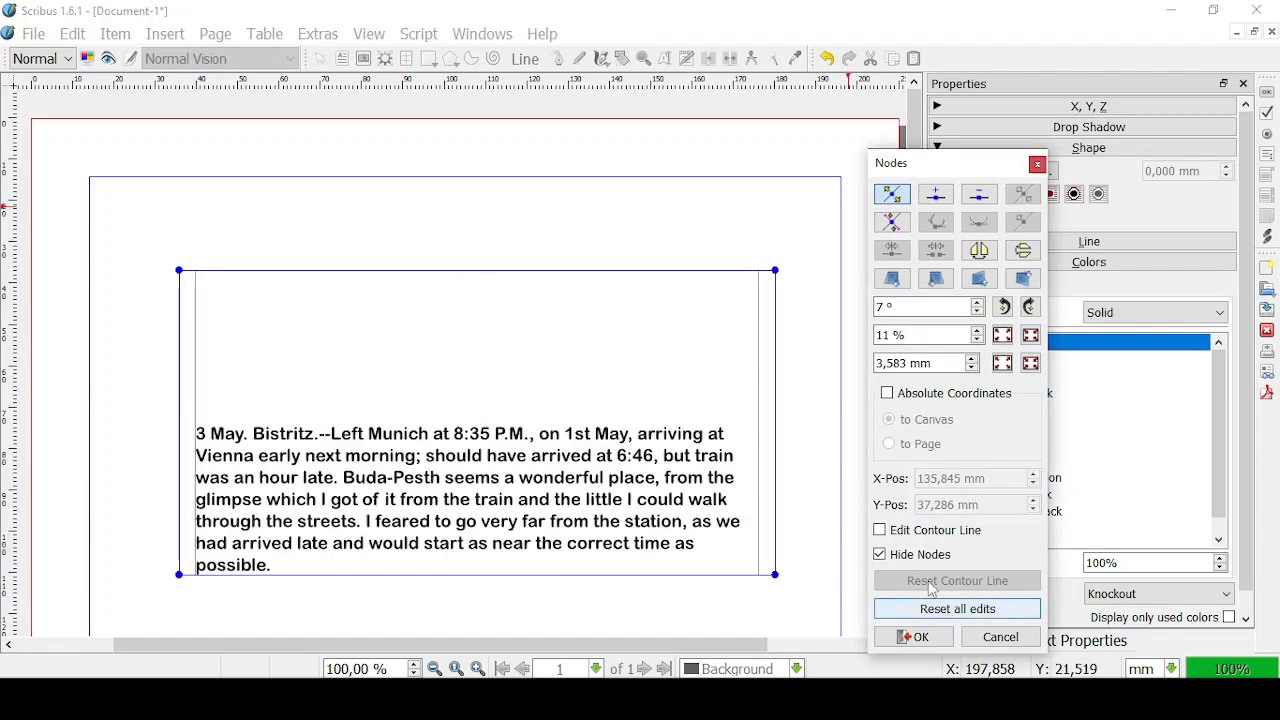
- Add a node near the middle of the text frame's top edge and another near the middle of its bottom edge
click(936, 194)
click(494, 270)
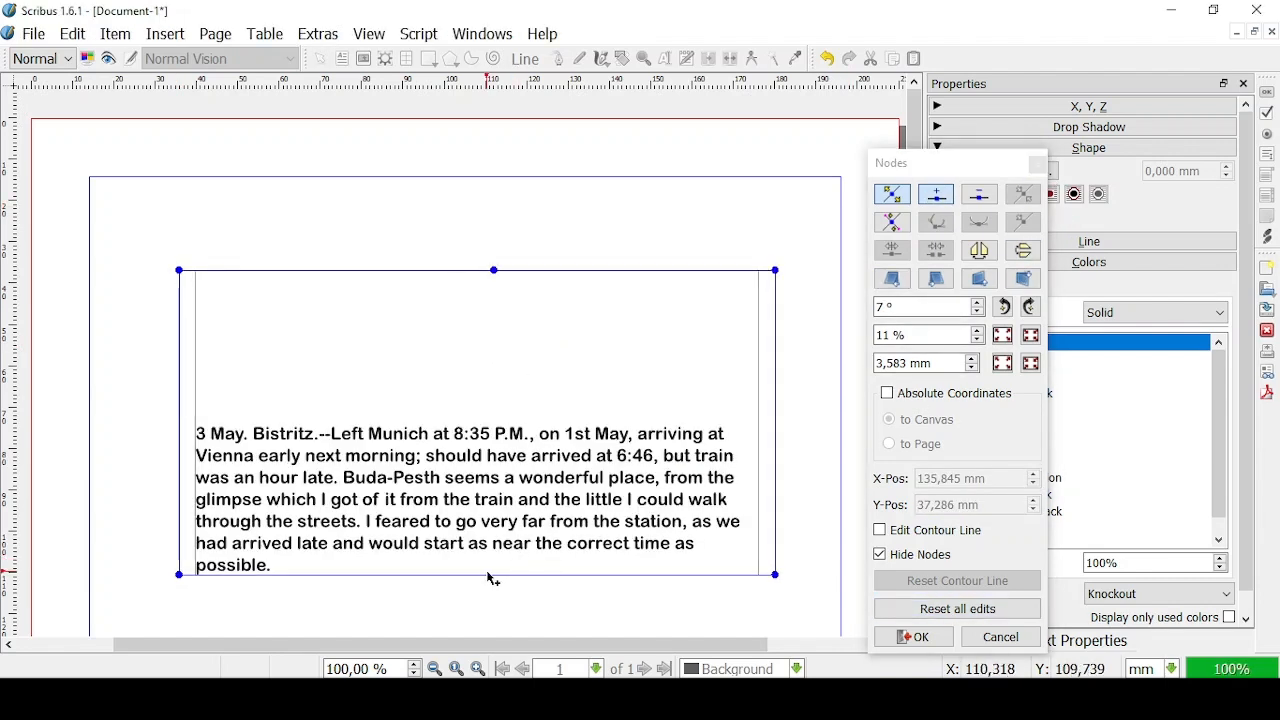
click(487, 574)
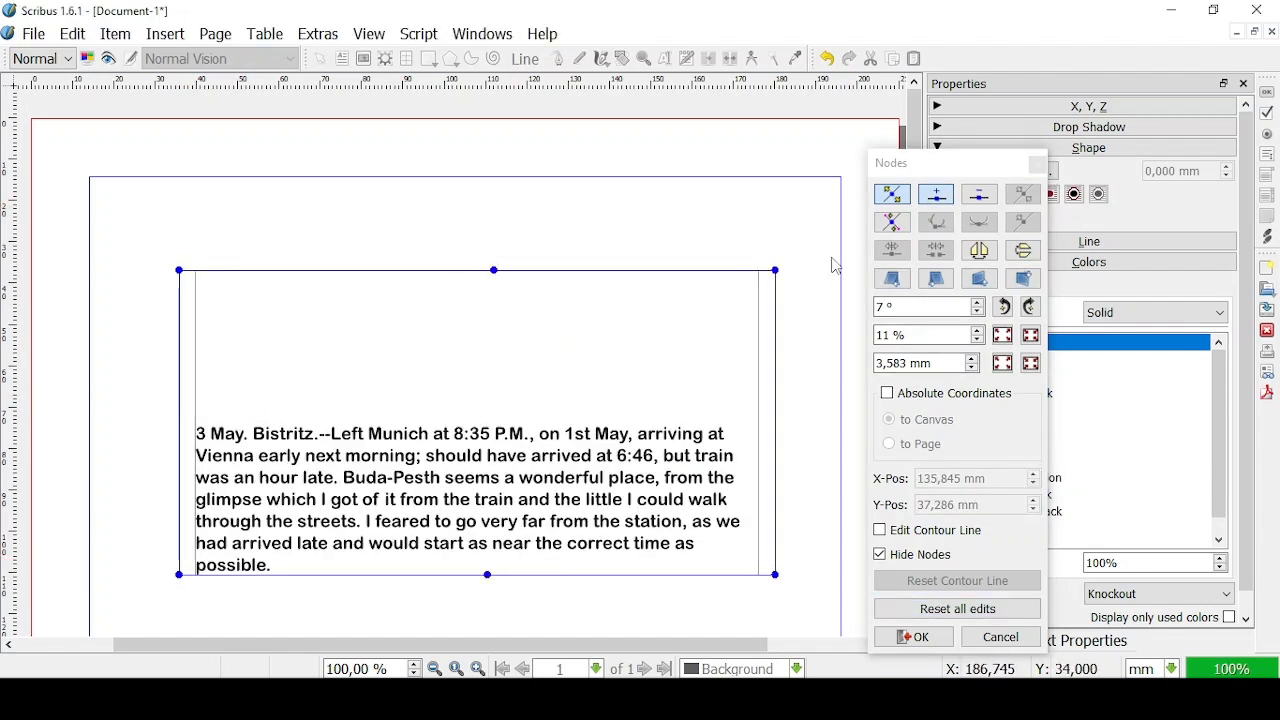
- Bend the frame's top and bottom edges into S-curves by pulling symmetrical control points from their middle nodes
click(893, 222)
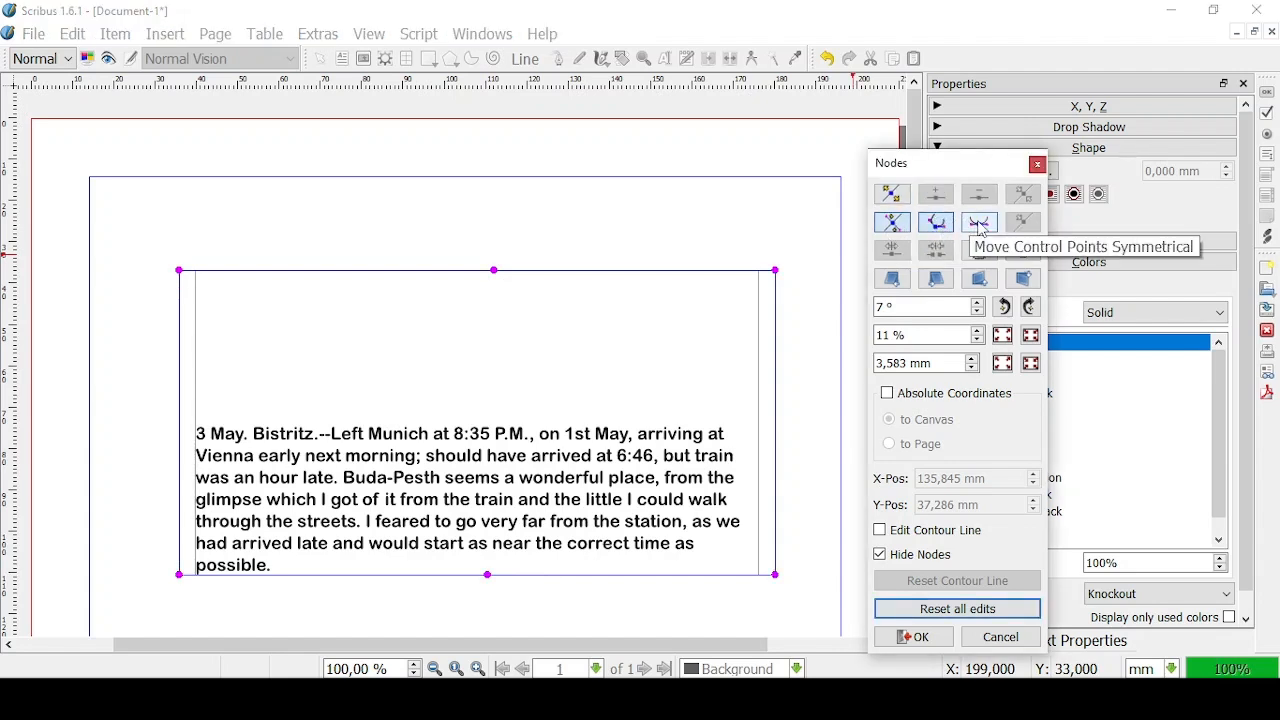
click(980, 226)
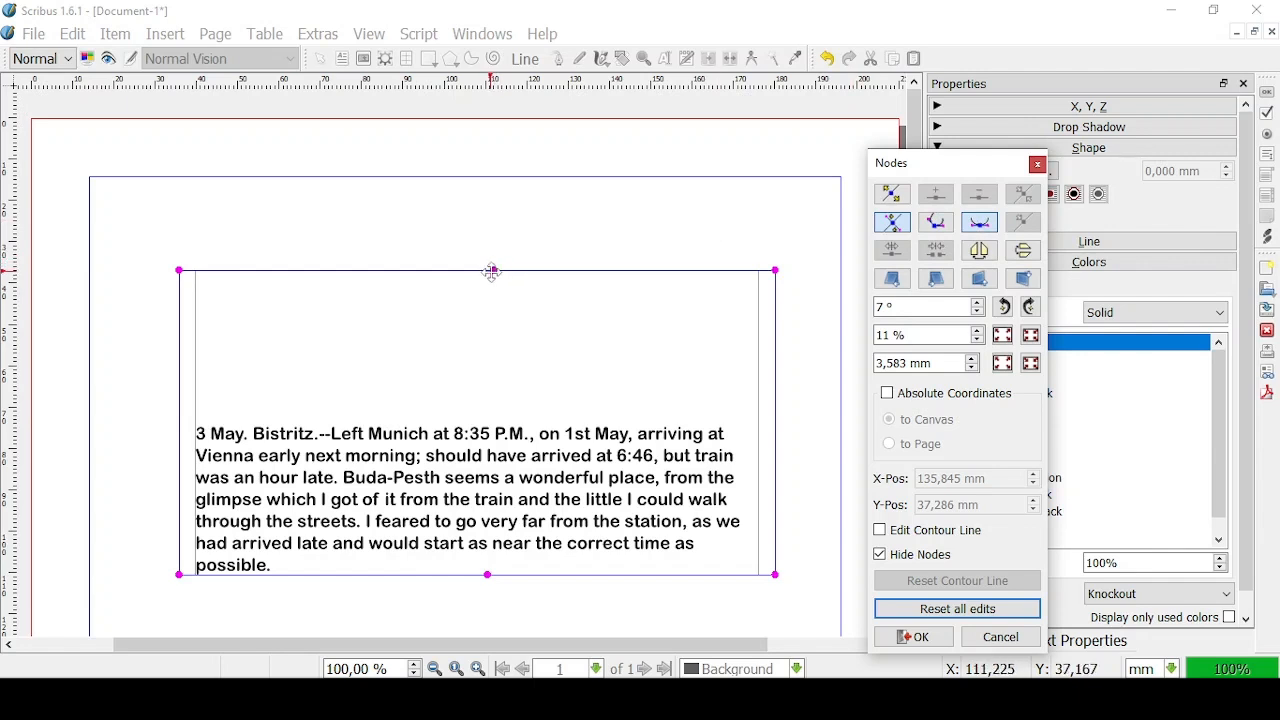
drag(491, 271, 587, 221)
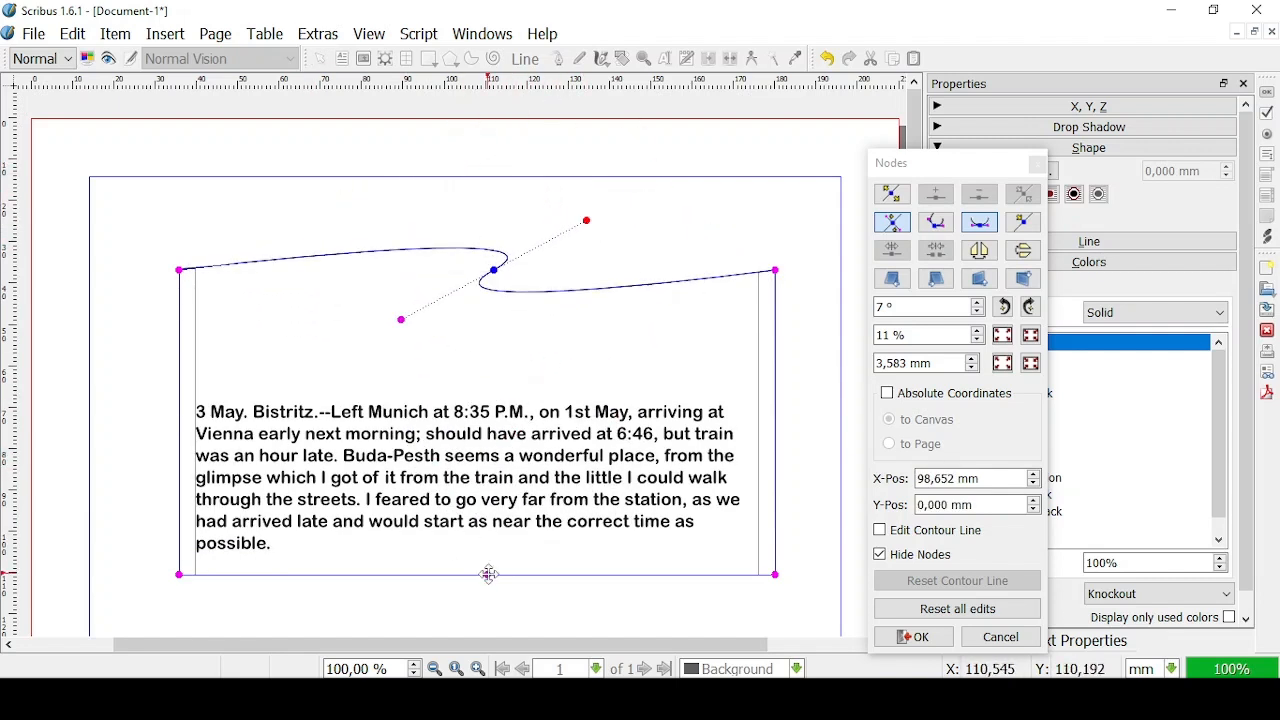
drag(486, 575, 243, 621)
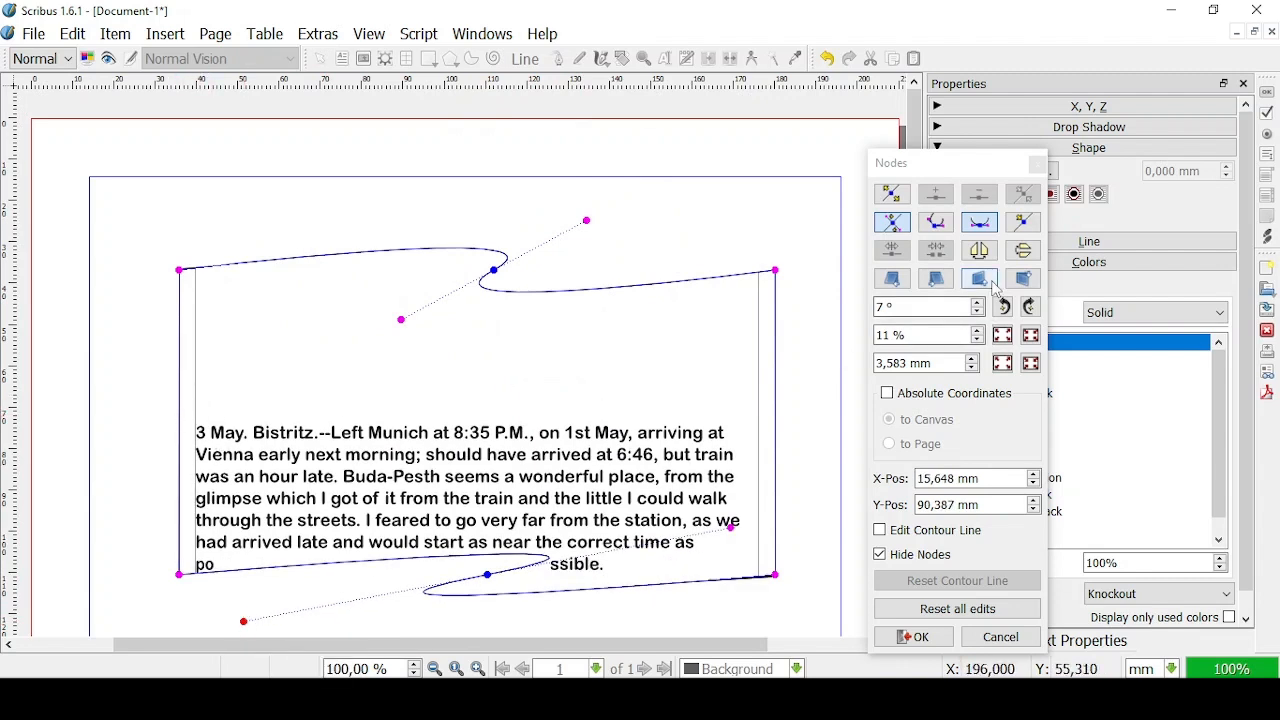
- Move the top middle node's two control points independently so that both halves of the top edge arch upward
click(941, 231)
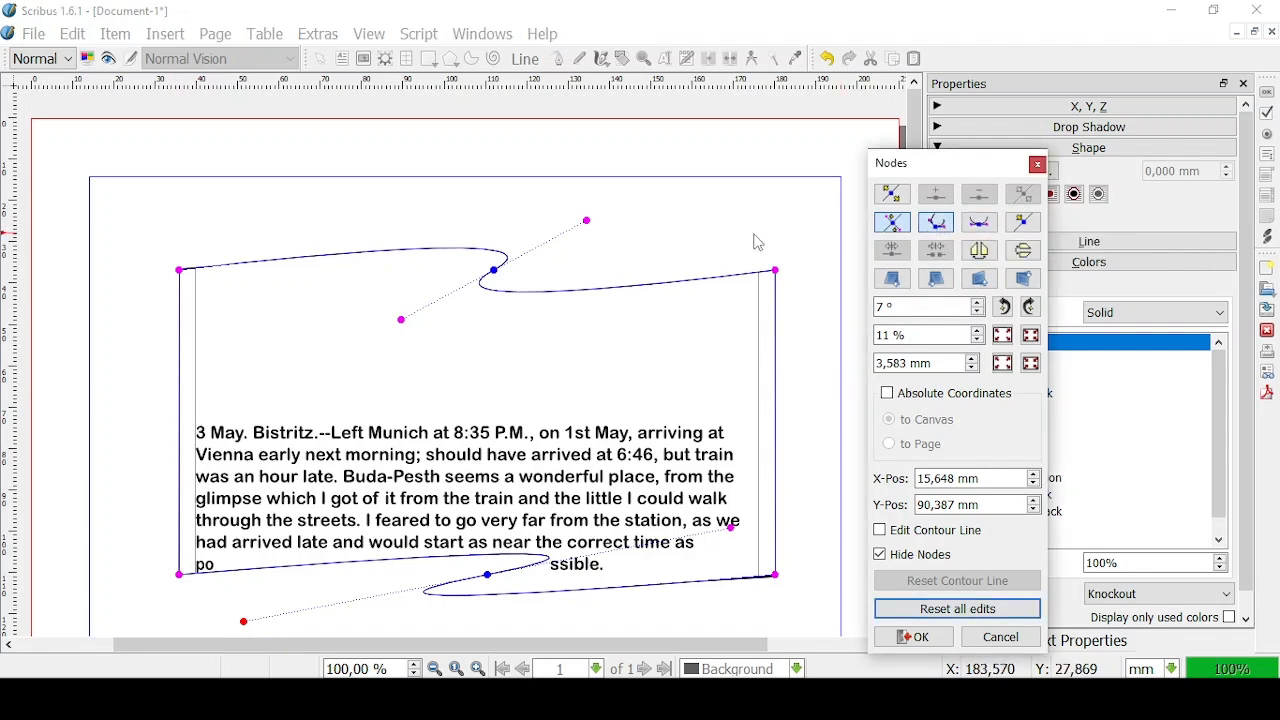
drag(589, 220, 495, 190)
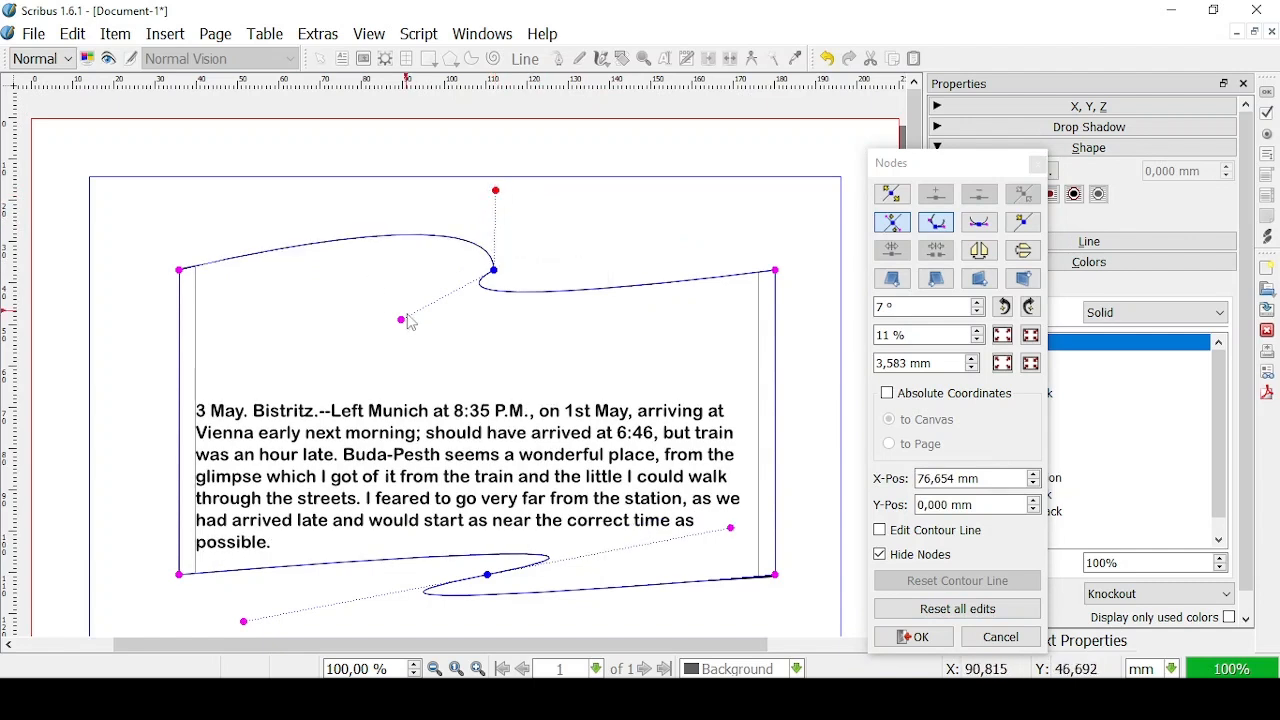
drag(401, 319, 709, 218)
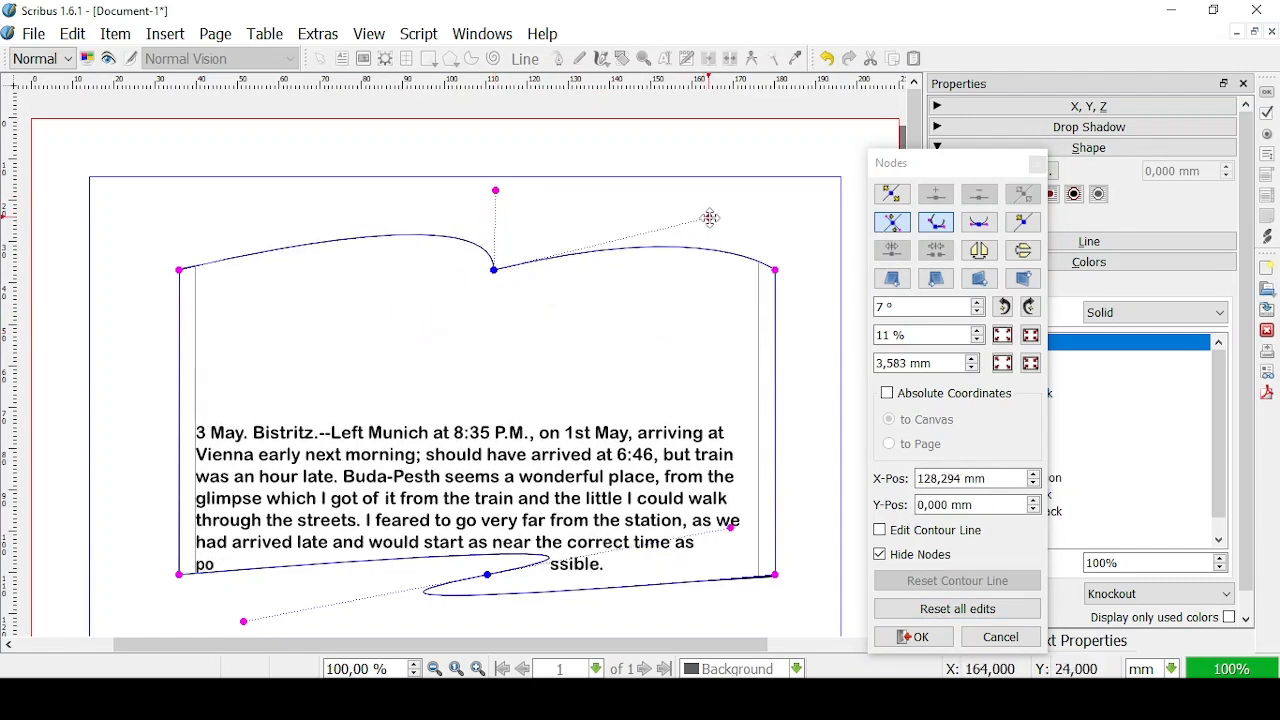
- Reset both control points of the top middle node to straighten the top edge, and reset all of the frame's shape edits
click(1024, 222)
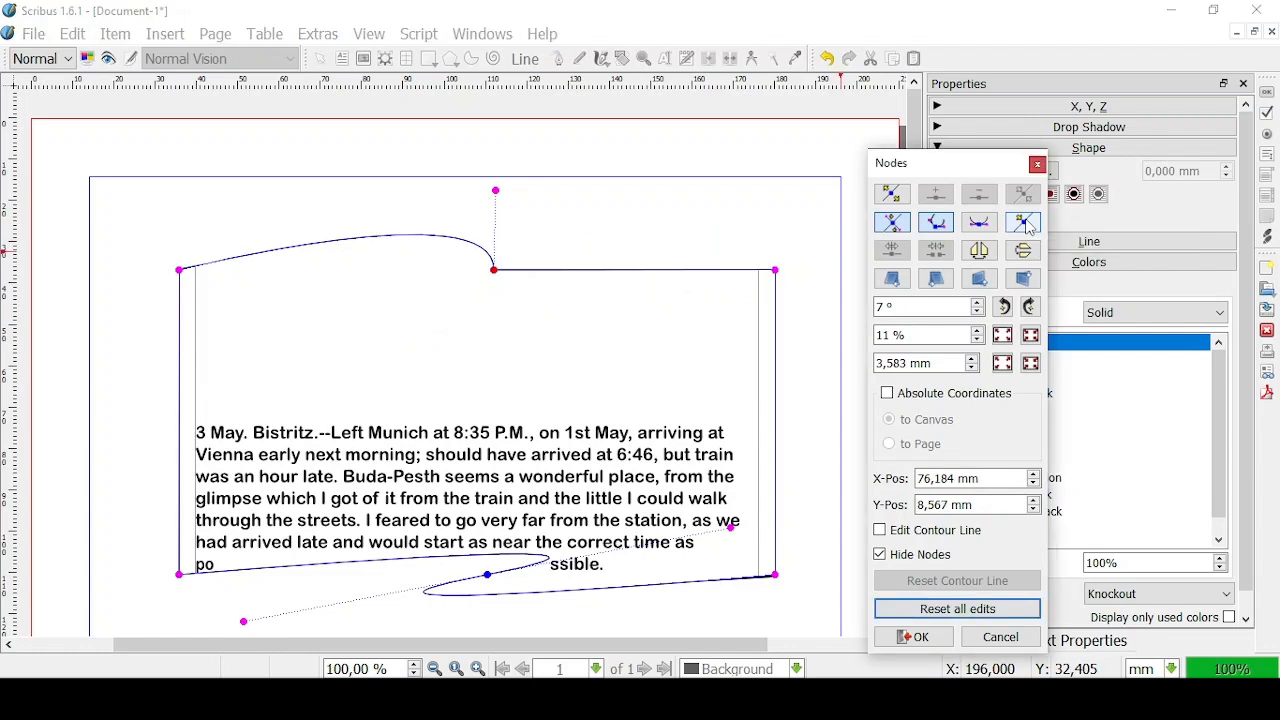
click(496, 191)
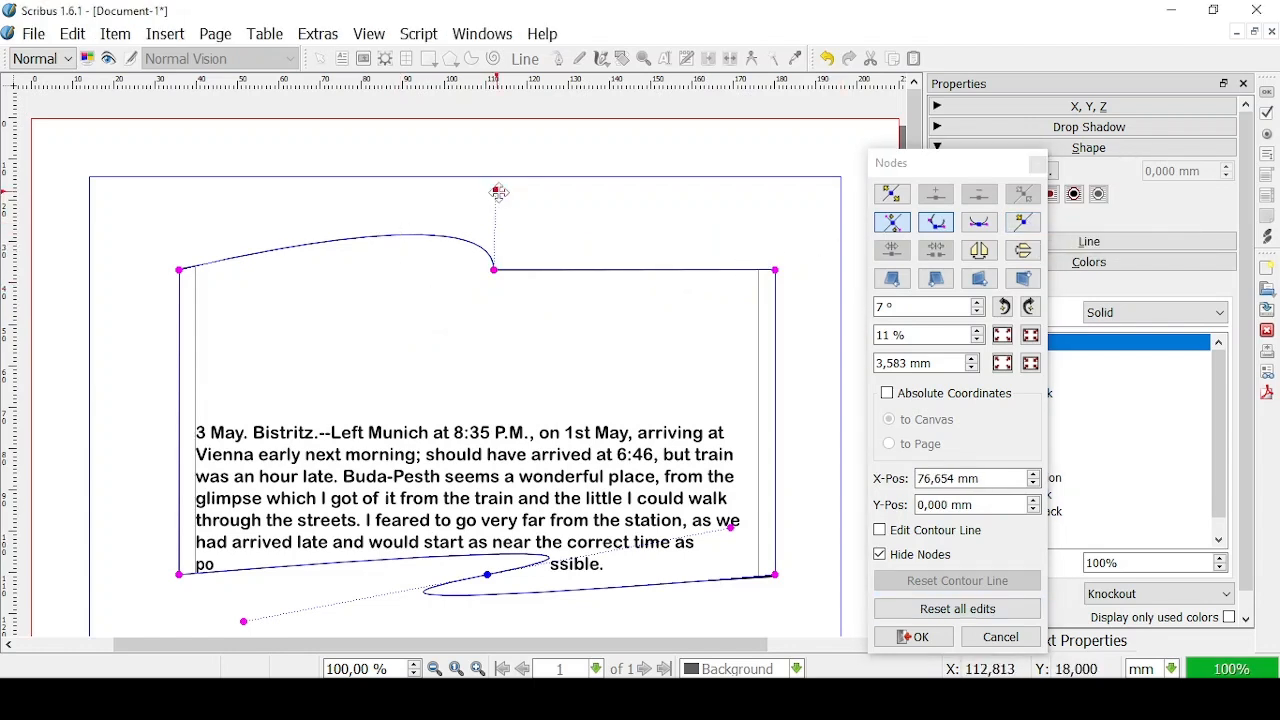
click(1024, 222)
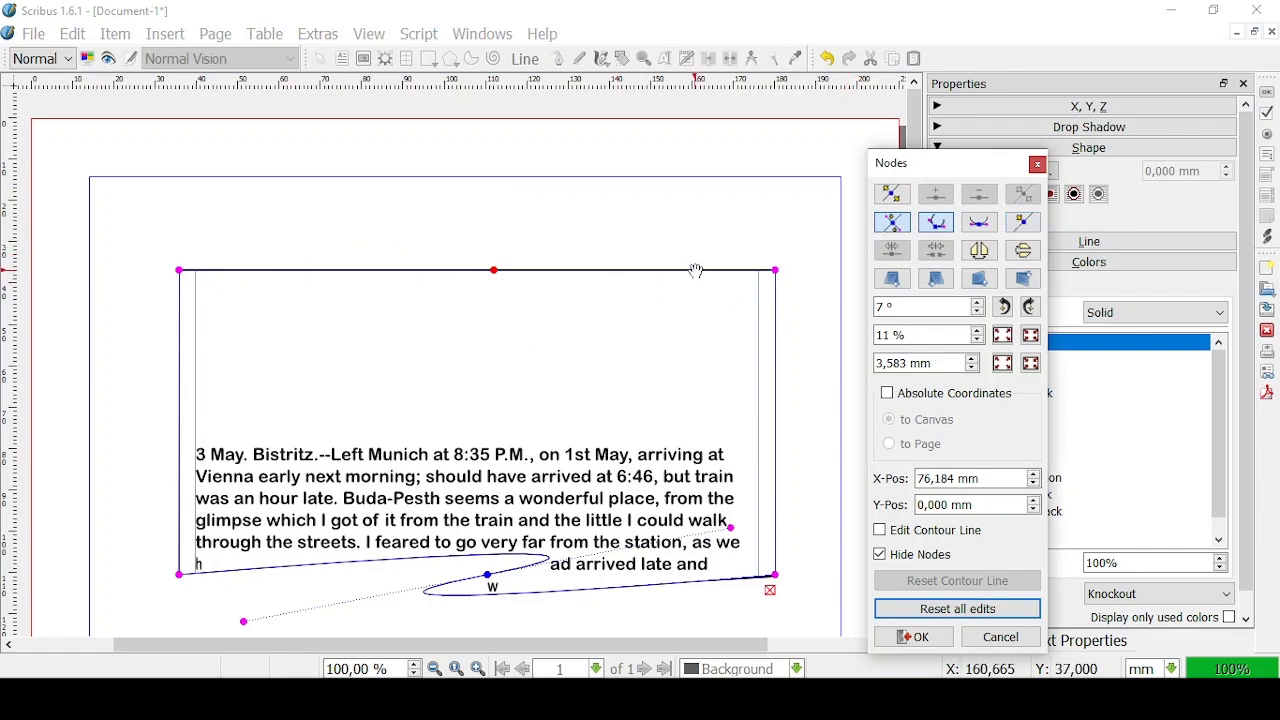
click(983, 612)
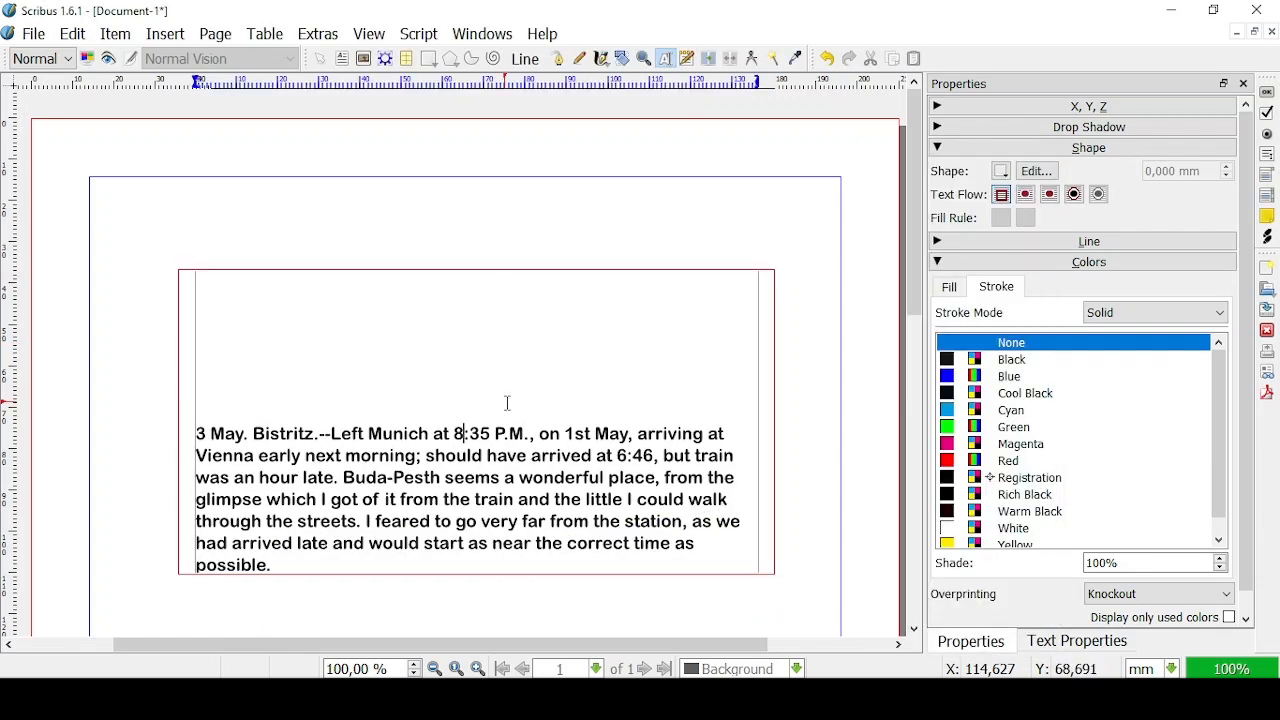
- In the Story Editor, delete the passage from "should have arrived at 6:46" through "I feared to go very" and update the text frame
right_click(506, 403)
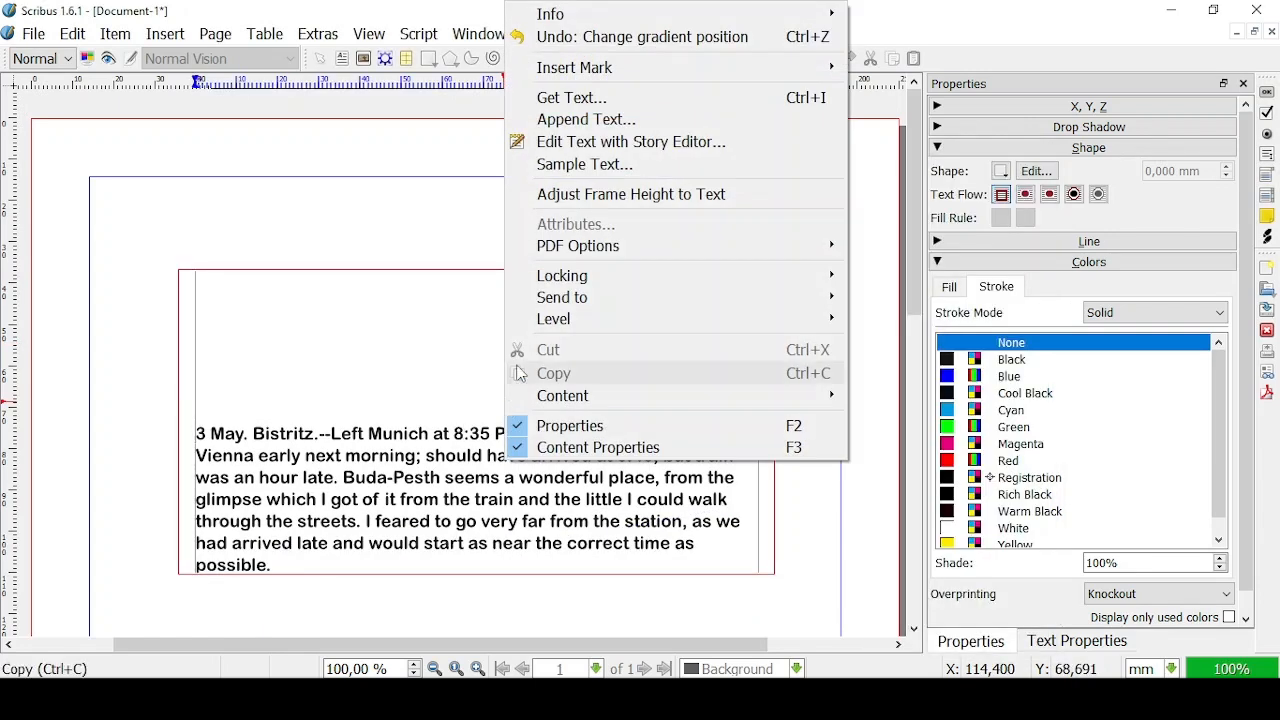
click(626, 150)
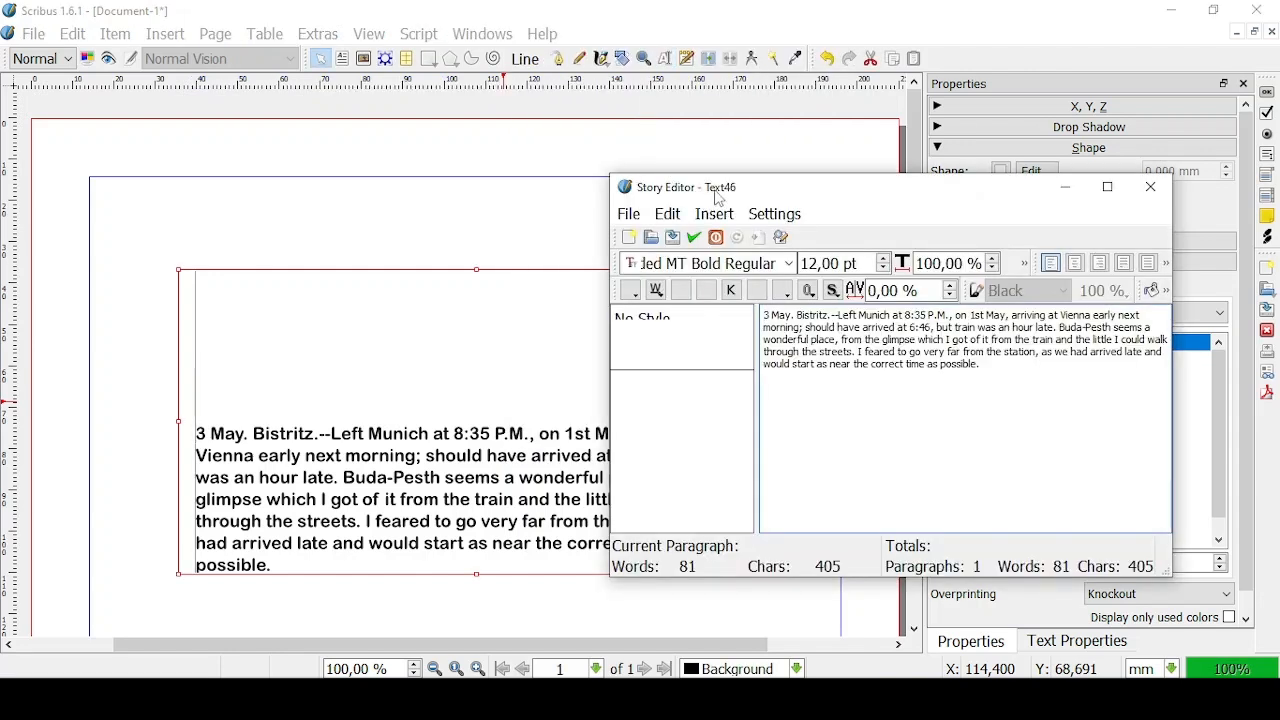
drag(724, 178, 760, 30)
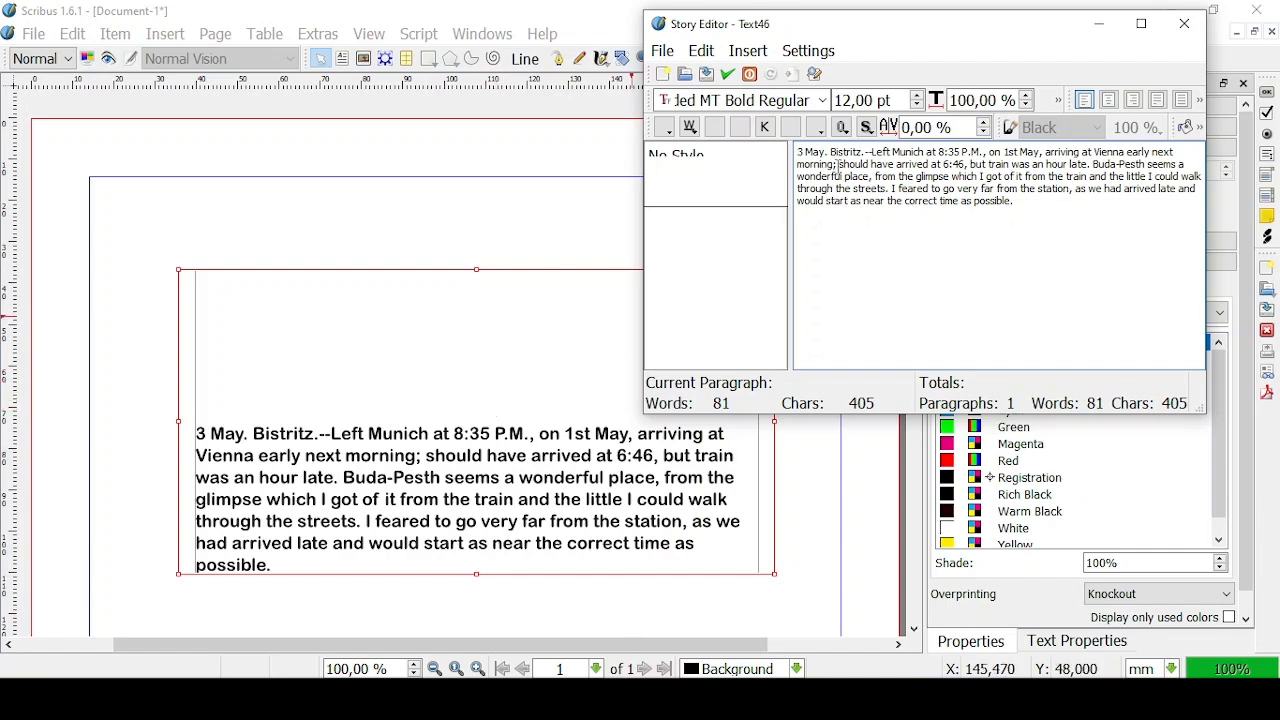
drag(858, 163, 983, 187)
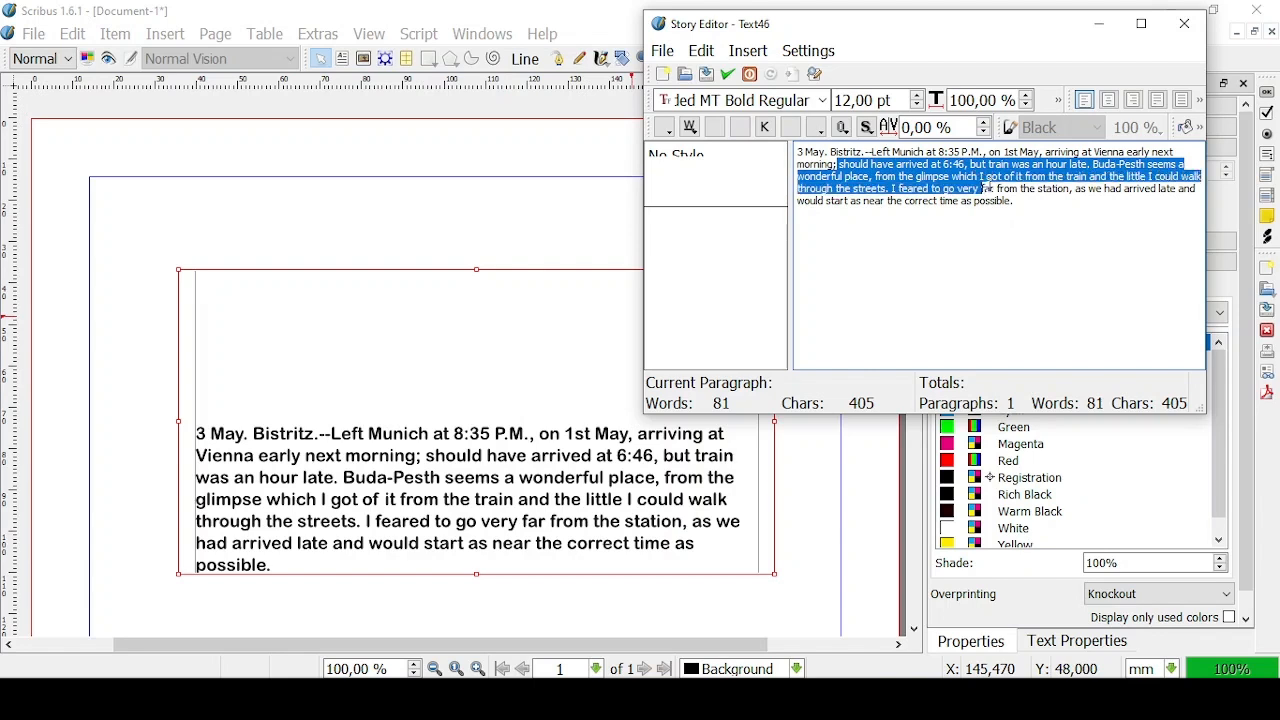
key(Delete)
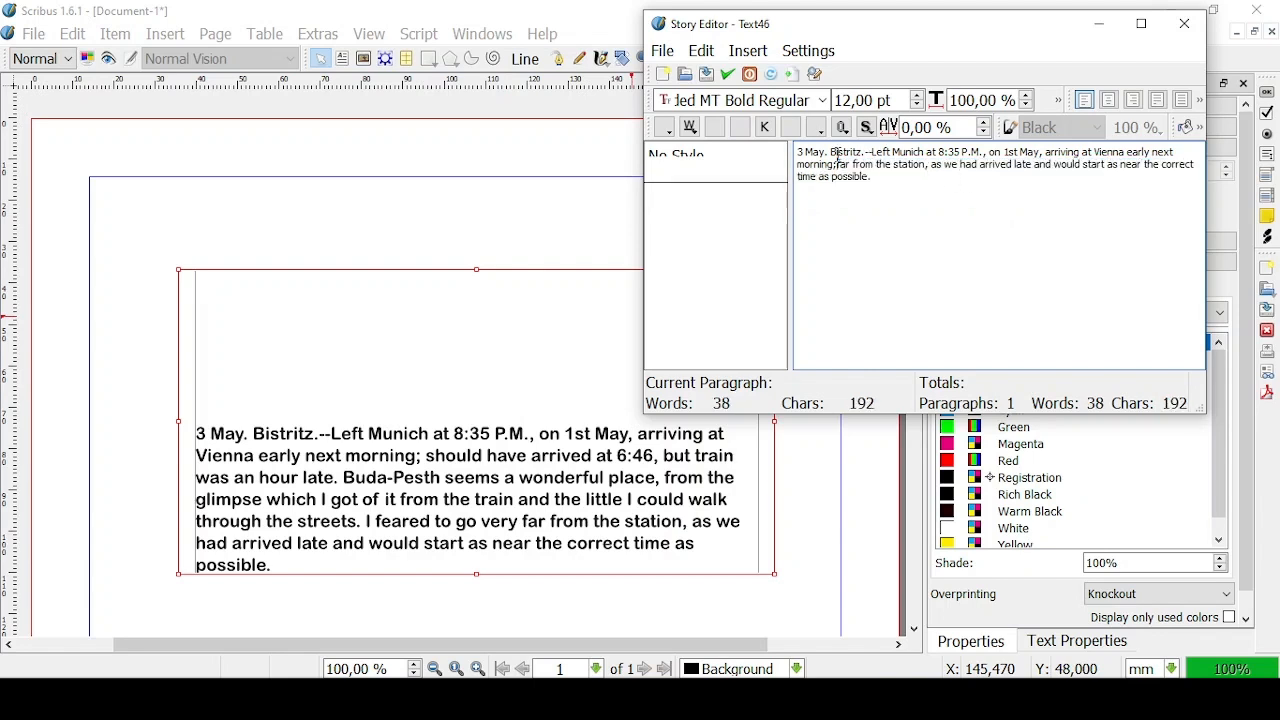
click(727, 75)
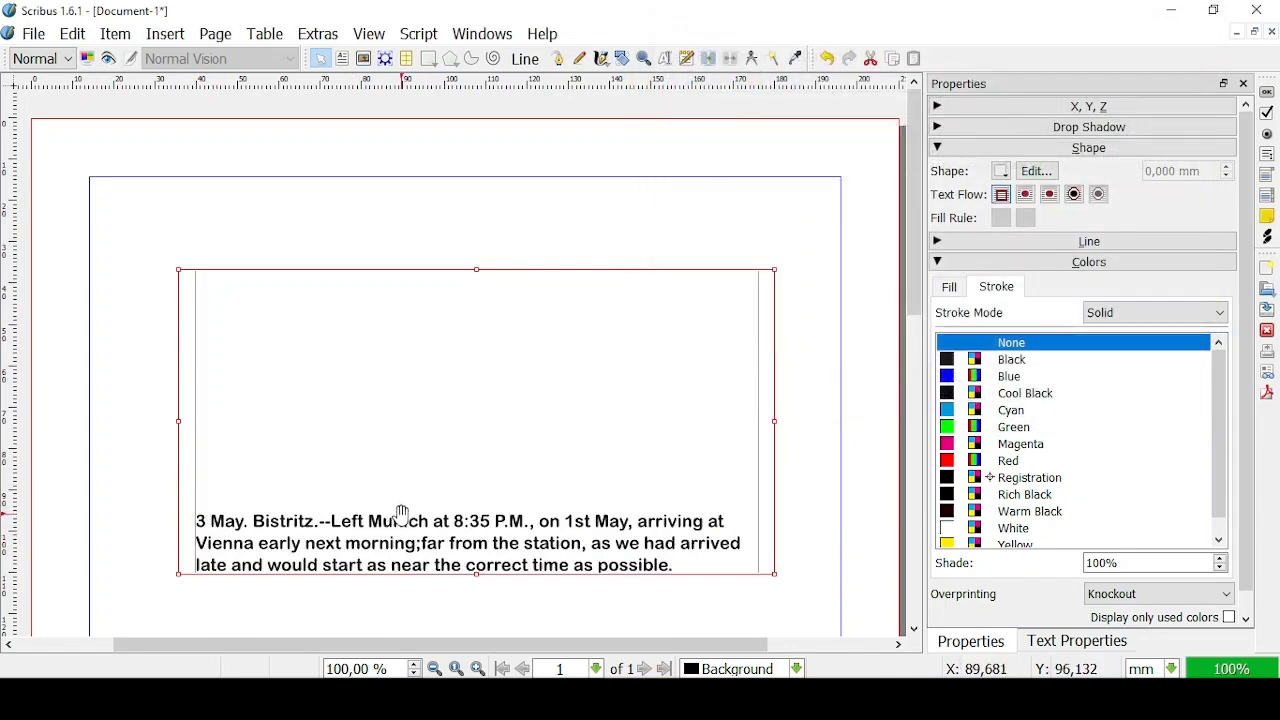
- Open the frame's text in the Story Editor and set the whole text's font to Arial Narrow (ArialNarrow-Bold)
right_click(459, 389)
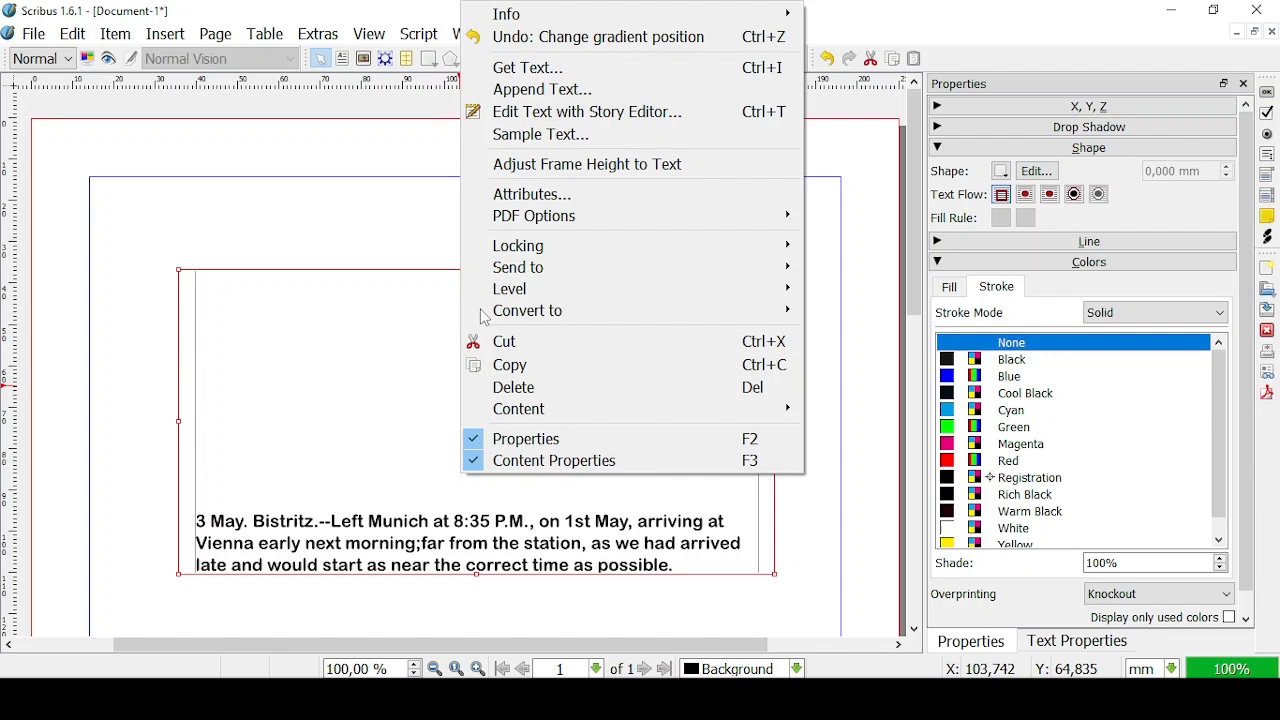
click(535, 112)
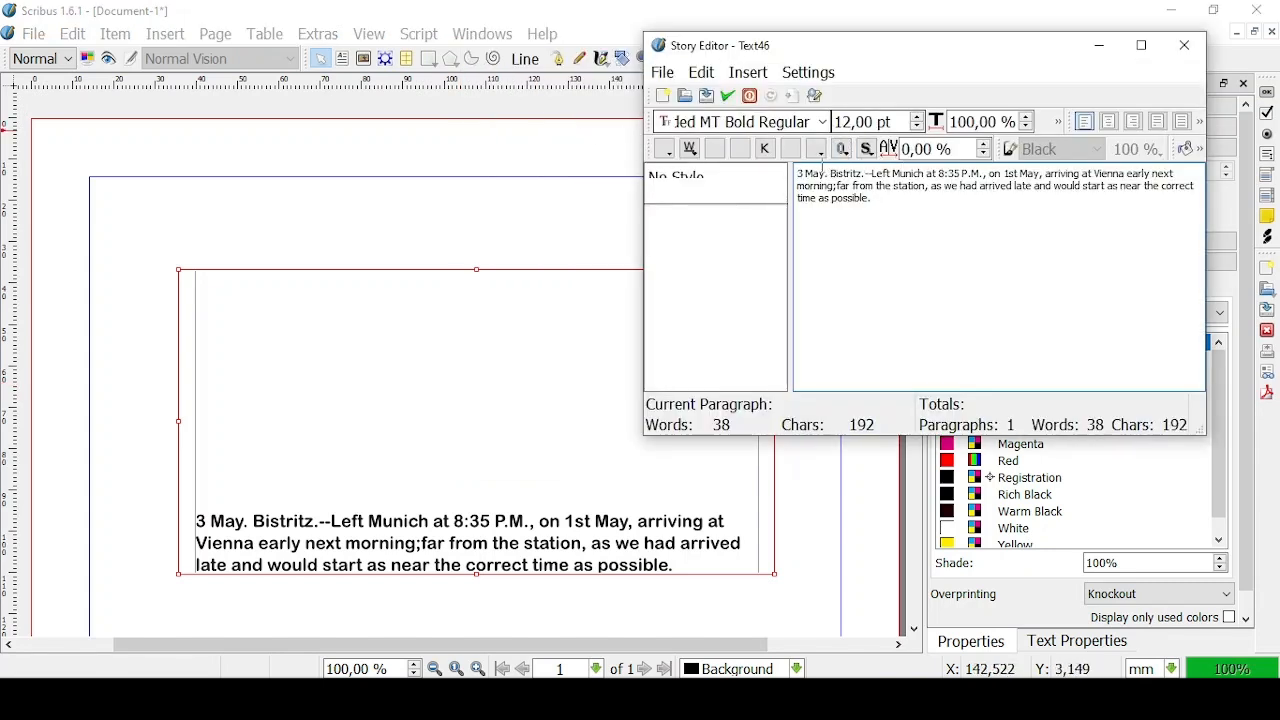
key(ctrl+a)
click(822, 121)
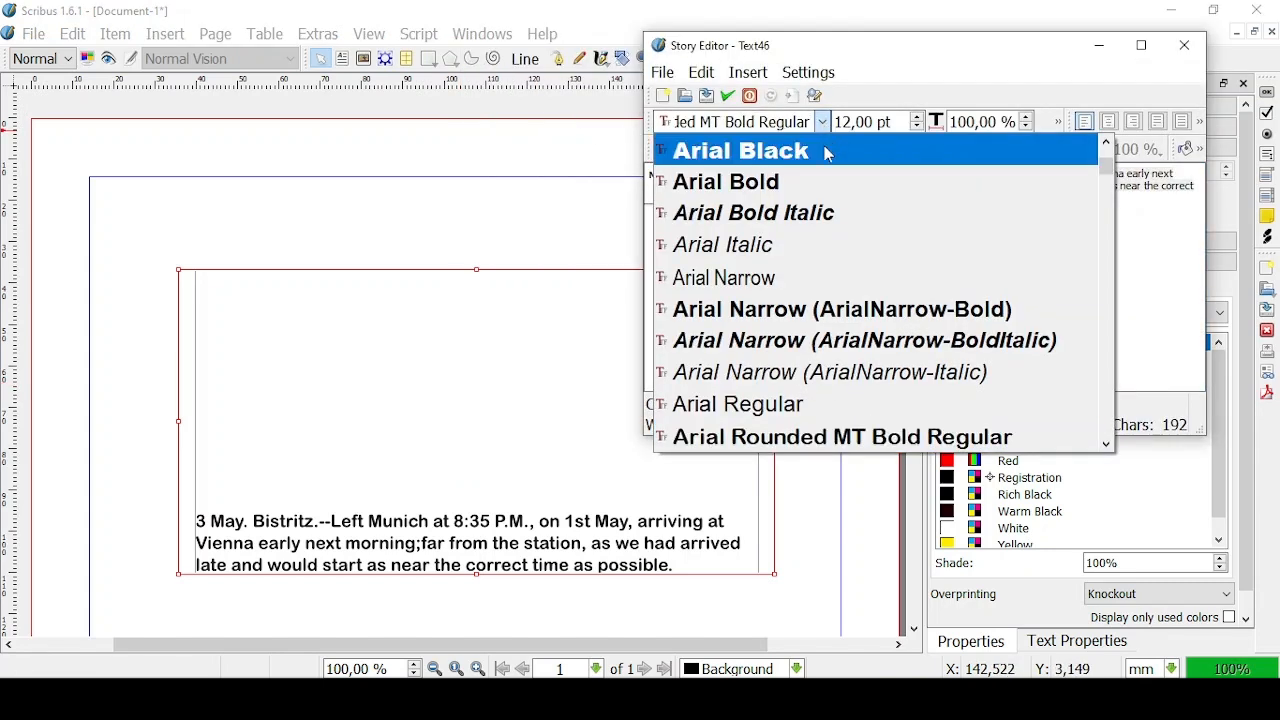
click(783, 307)
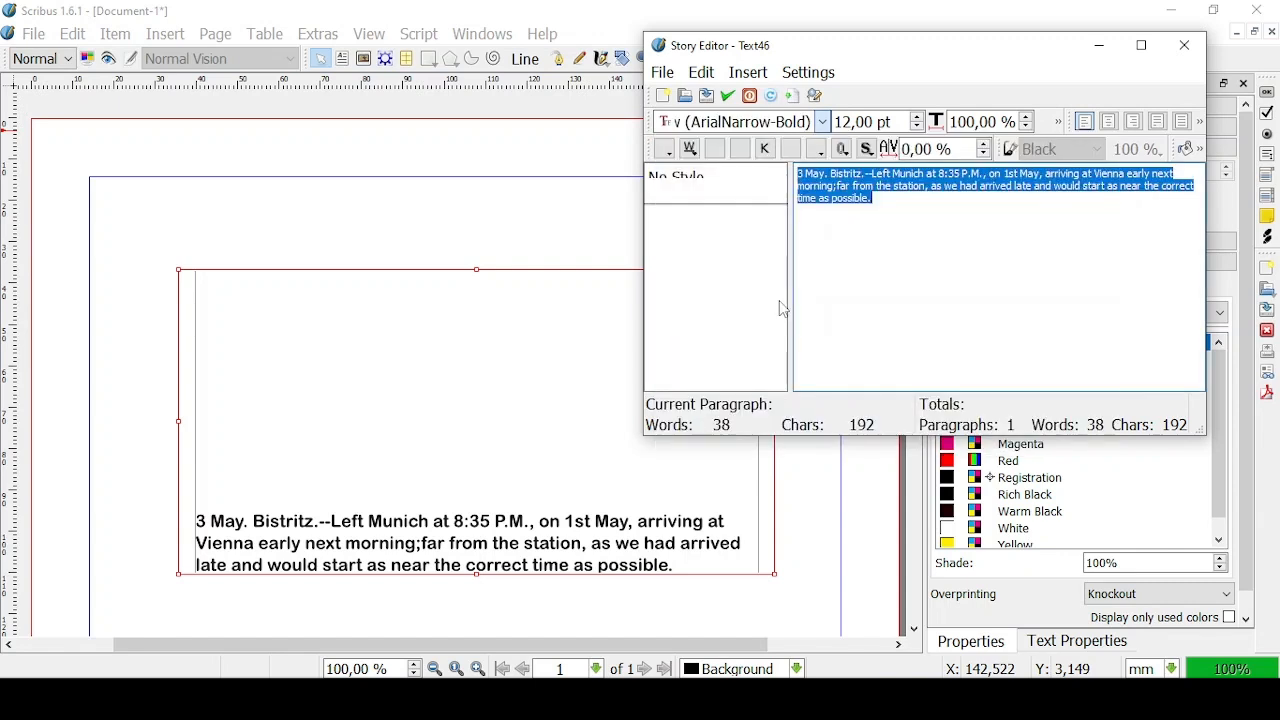
- Set the selected text's font size to 9 pt and its character width scaling to 109 %
click(917, 126)
click(917, 126)
click(917, 126)
click(1027, 117)
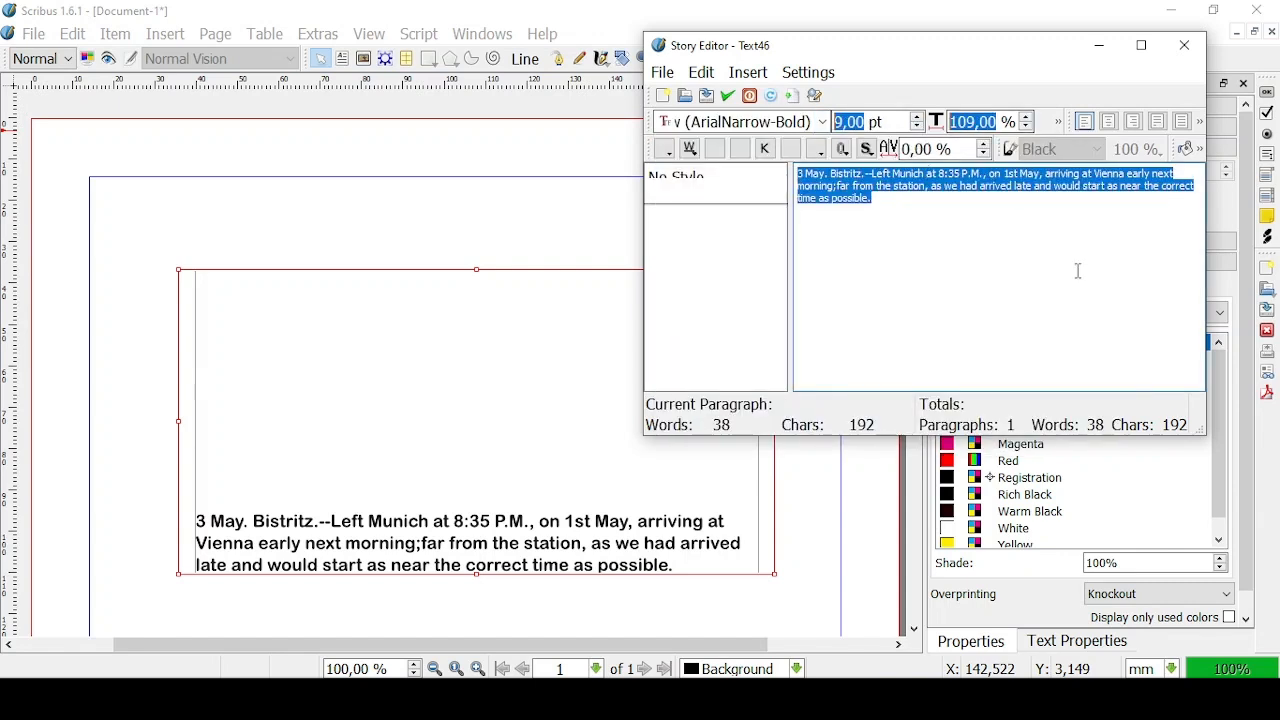
- Try centred and right alignment on the text, settle on forced justification, and update the text frame
click(1110, 122)
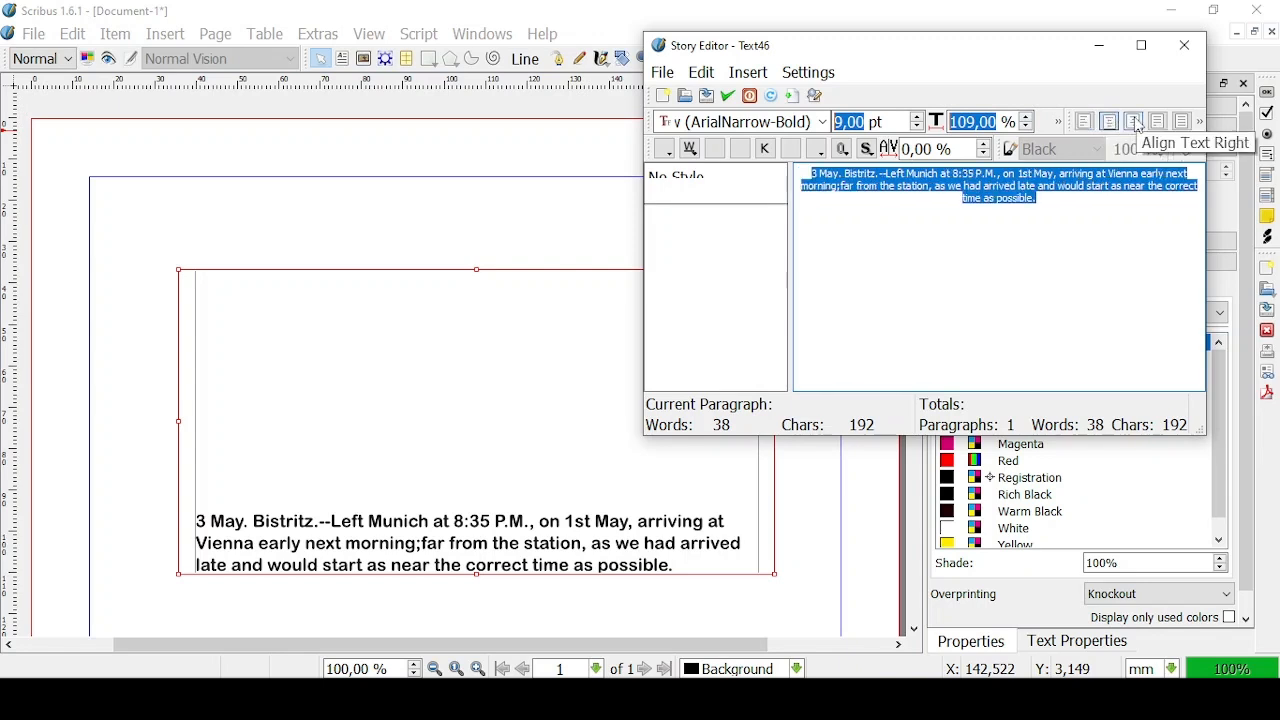
click(1135, 122)
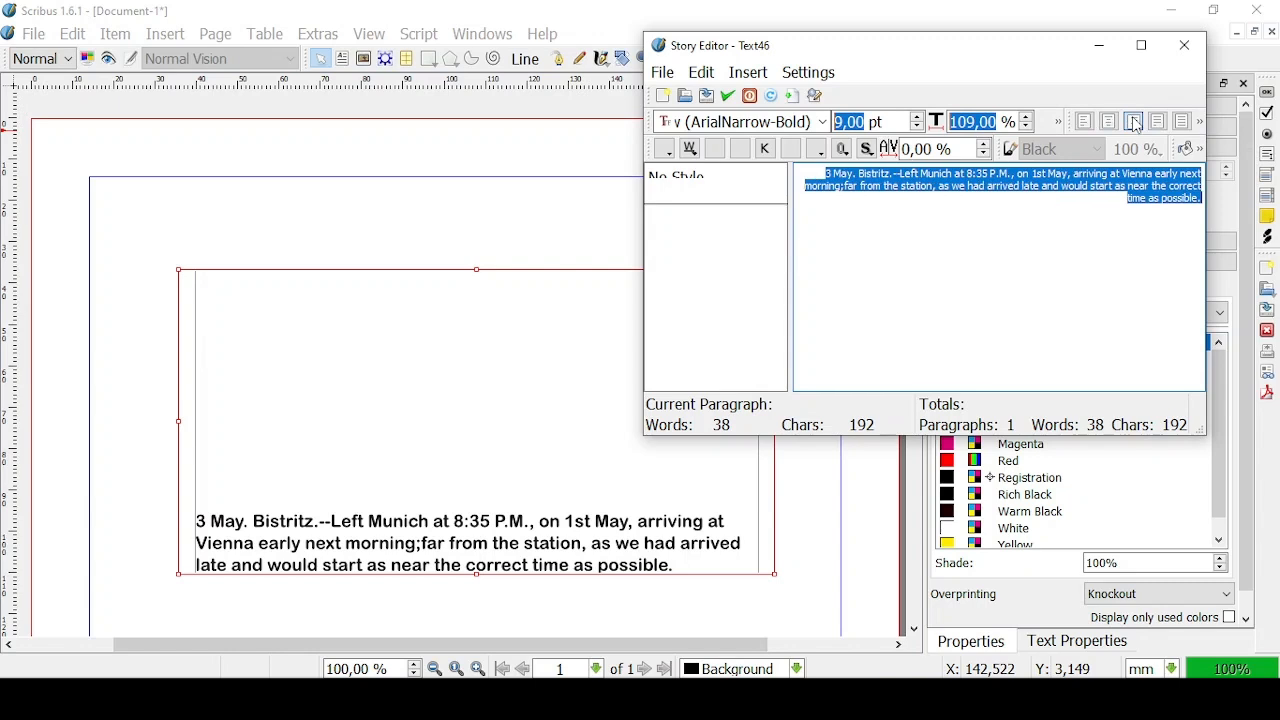
click(1183, 122)
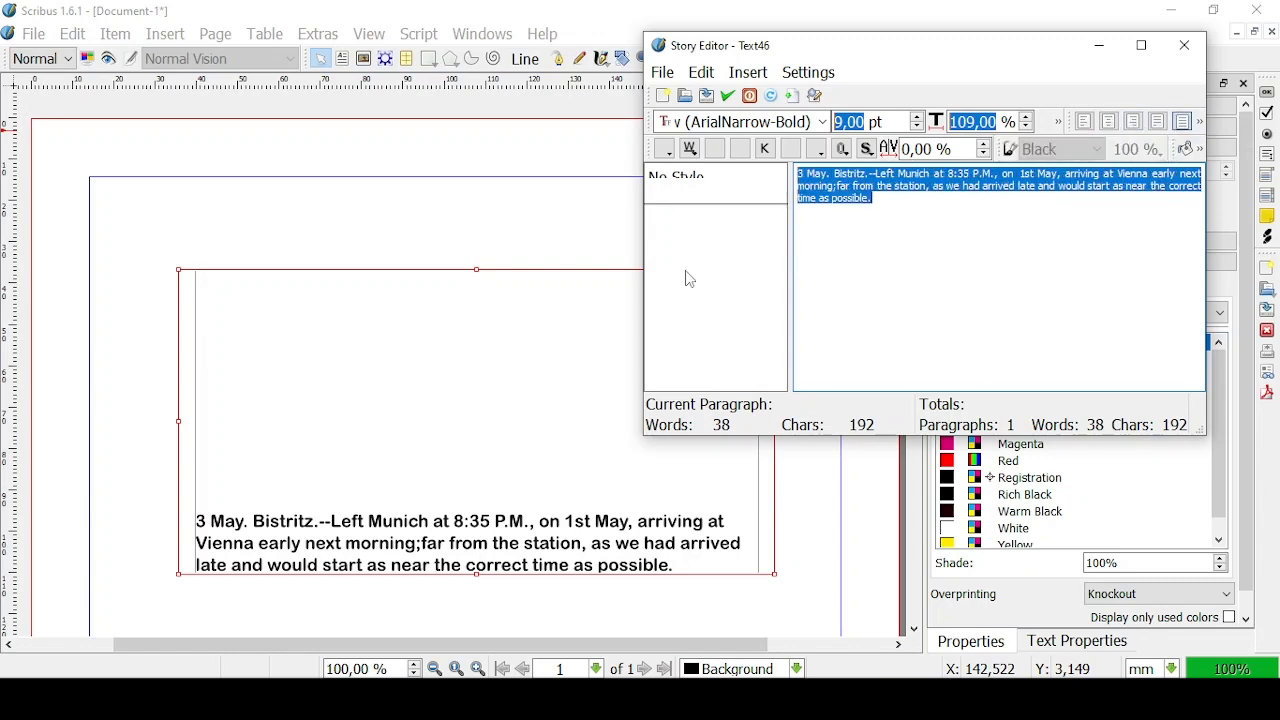
click(729, 96)
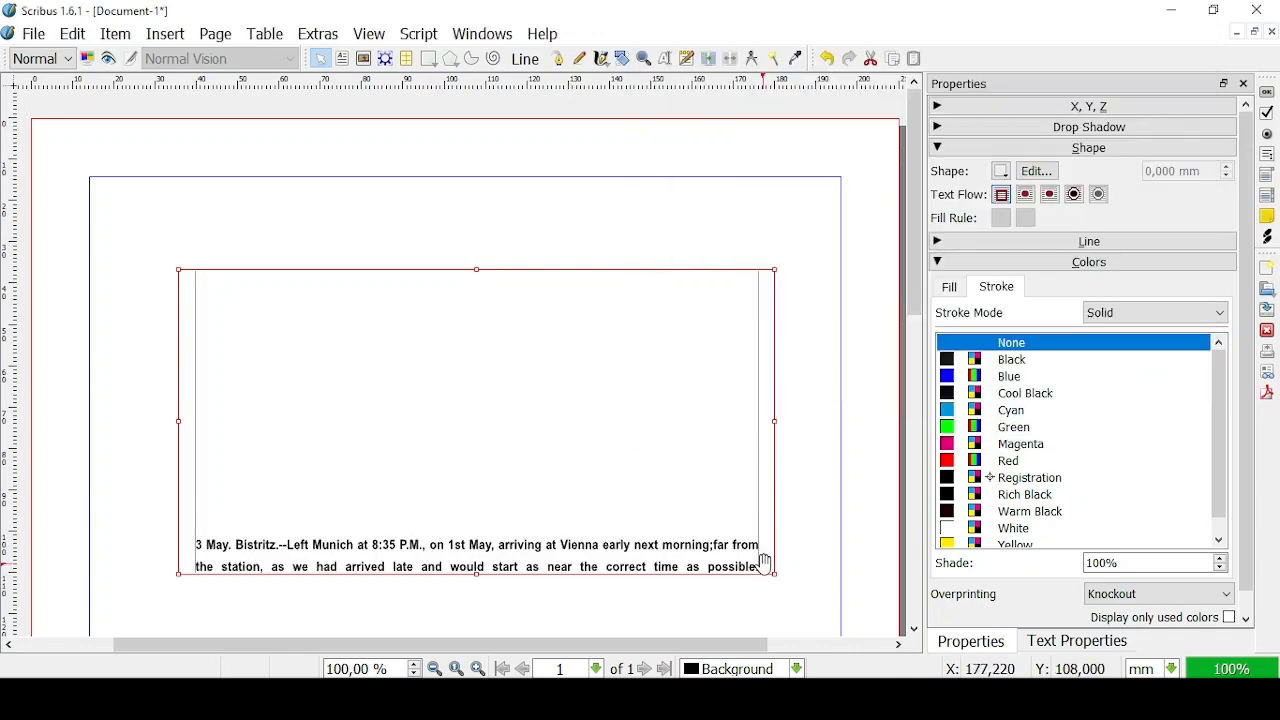
- Shrink the text frame from its lower-right corner to about 87.5 mm × 36.7 mm
drag(758, 562, 554, 434)
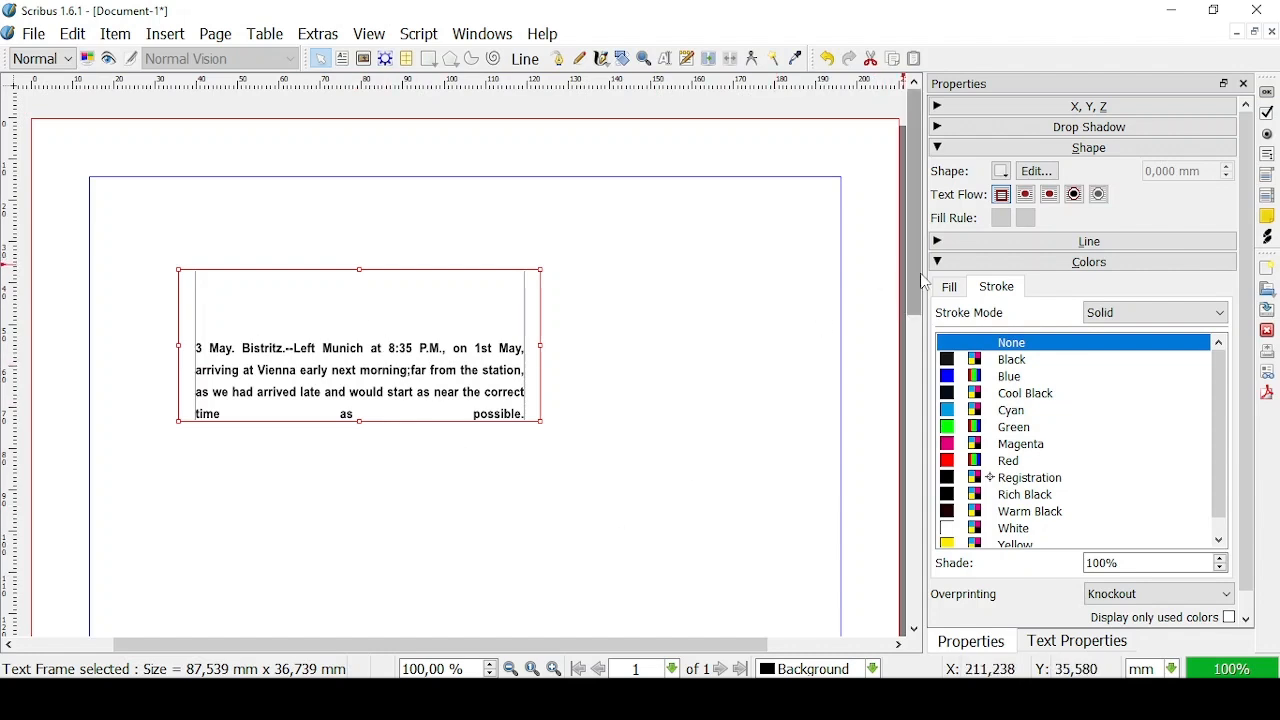
drag(916, 274, 903, 243)
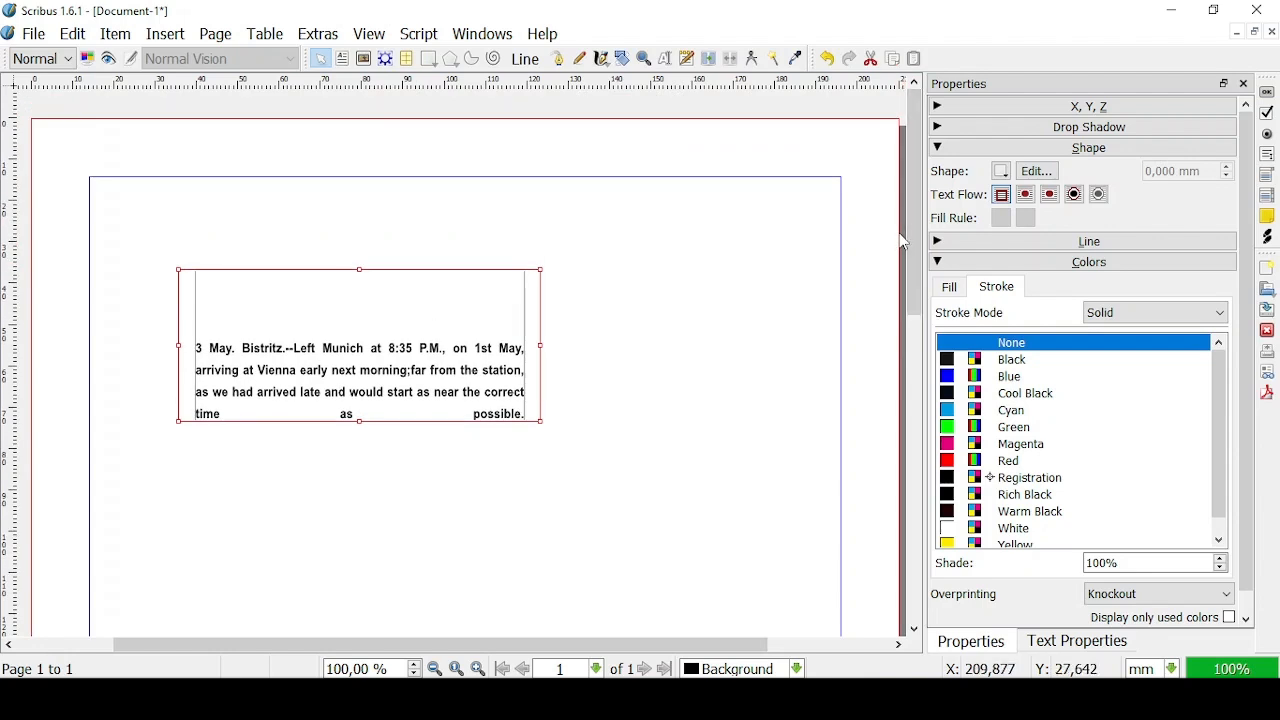